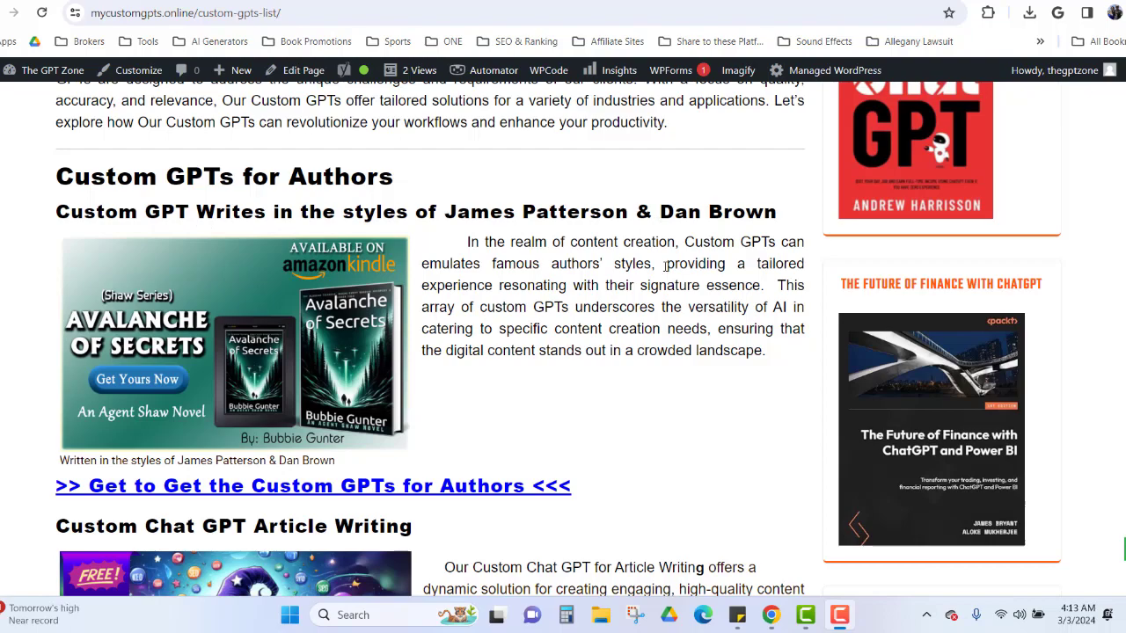
- Look through the custom GPTs list page, covering the authors, article writing, essay writing and finance sections
{"action": "scroll", "coordinate": [665, 264], "scroll_direction": "down", "scroll_amount": 5}
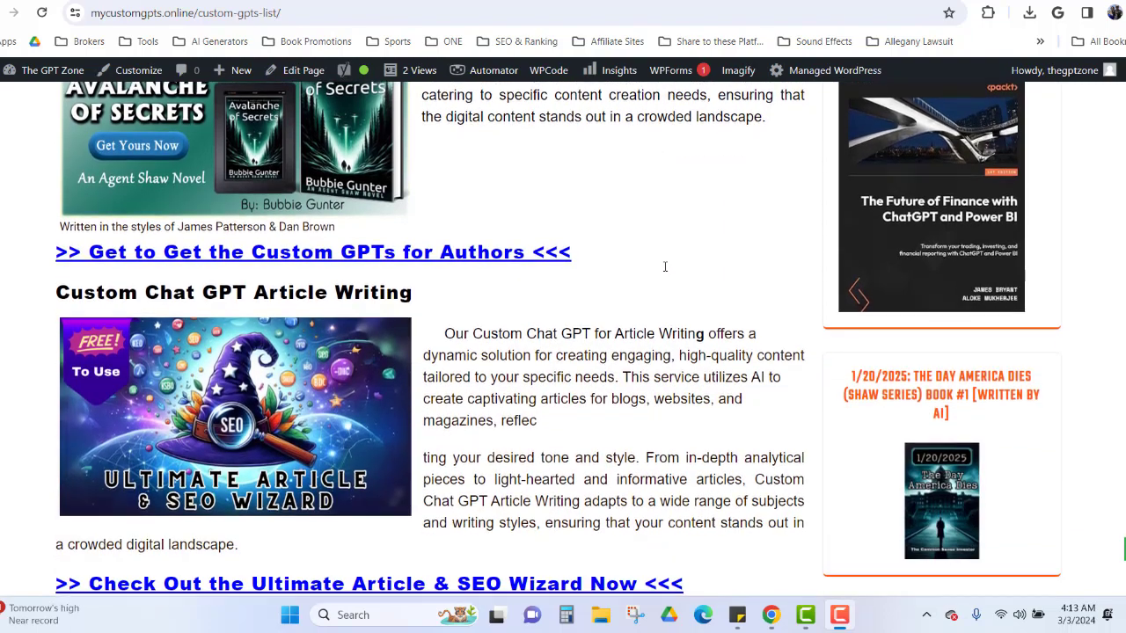
{"action": "scroll", "coordinate": [665, 267], "scroll_direction": "down", "scroll_amount": 5}
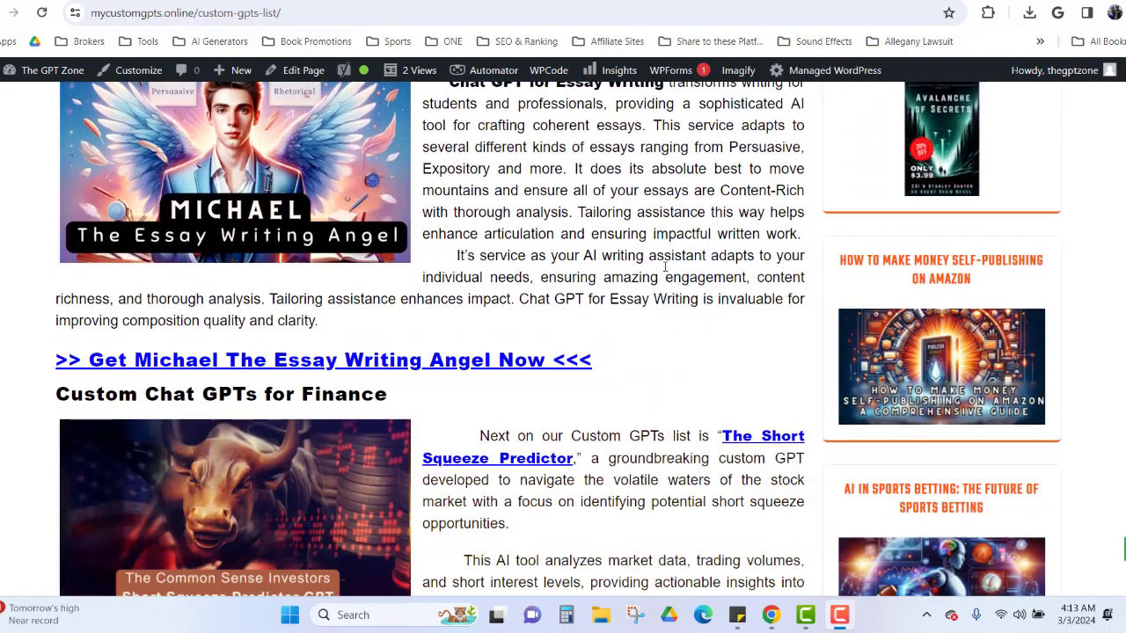
{"action": "scroll", "coordinate": [665, 267], "scroll_direction": "up", "scroll_amount": 3}
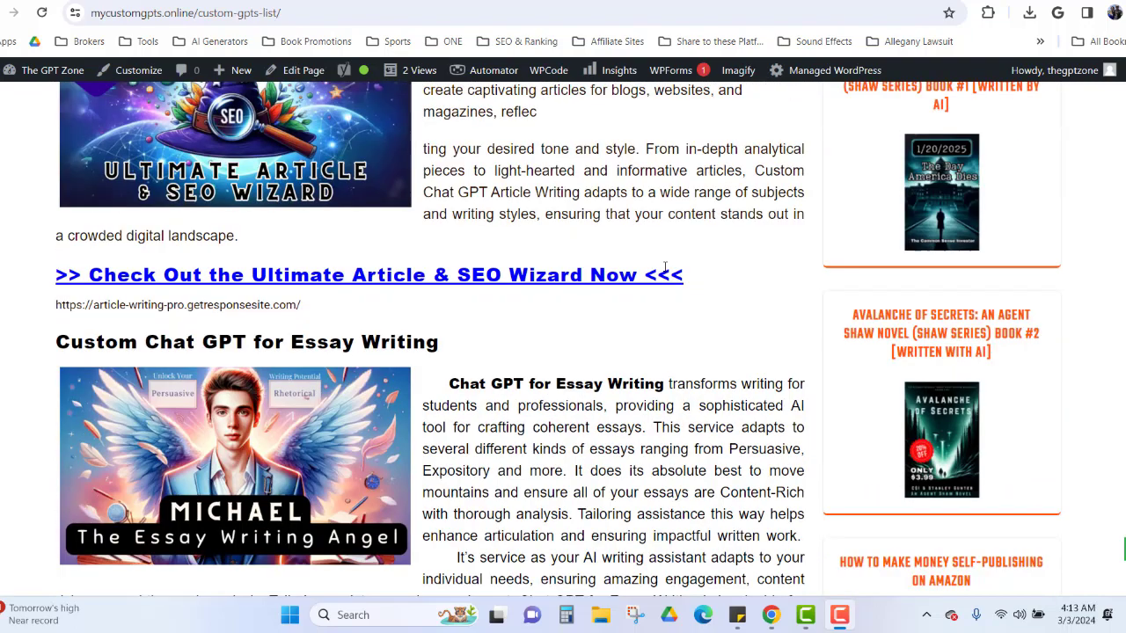
{"action": "scroll", "coordinate": [665, 268], "scroll_direction": "up", "scroll_amount": 8}
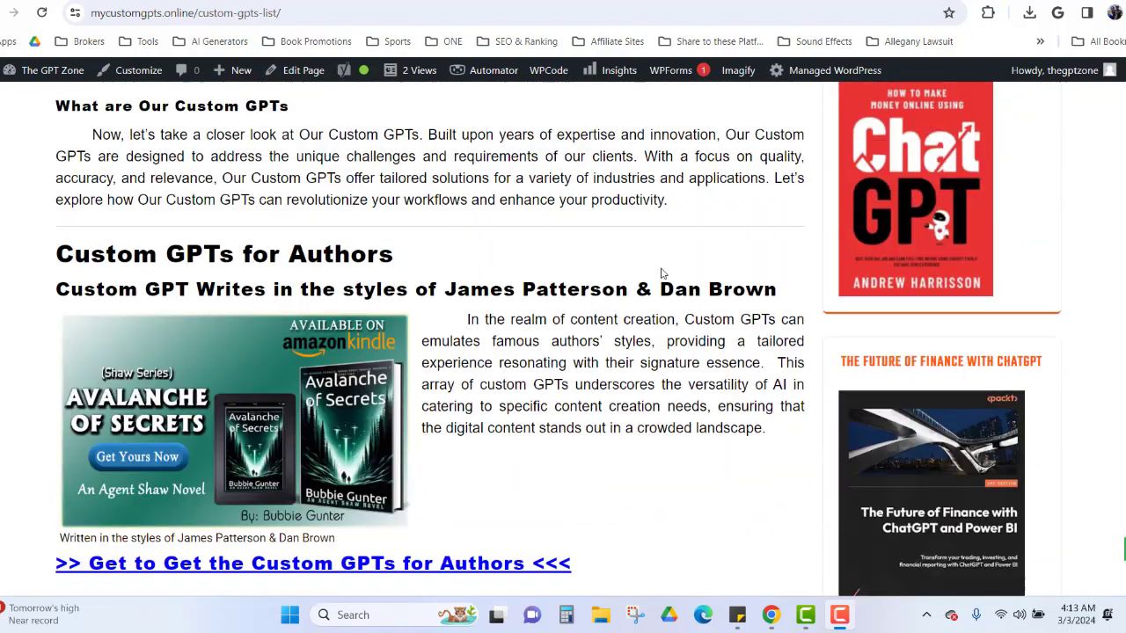
{"action": "scroll", "coordinate": [663, 274], "scroll_direction": "down", "scroll_amount": 4}
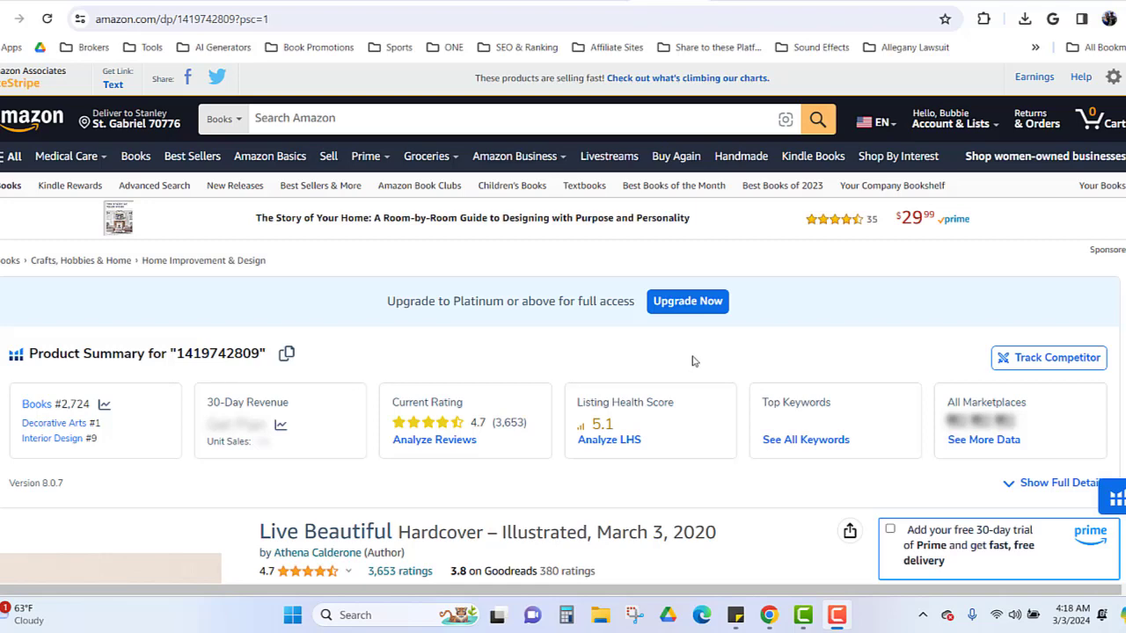
- Review the Live Beautiful hardcover's Amazon product page and open the book's reading sample
{"action": "scroll", "coordinate": [711, 365], "scroll_direction": "down", "scroll_amount": 3}
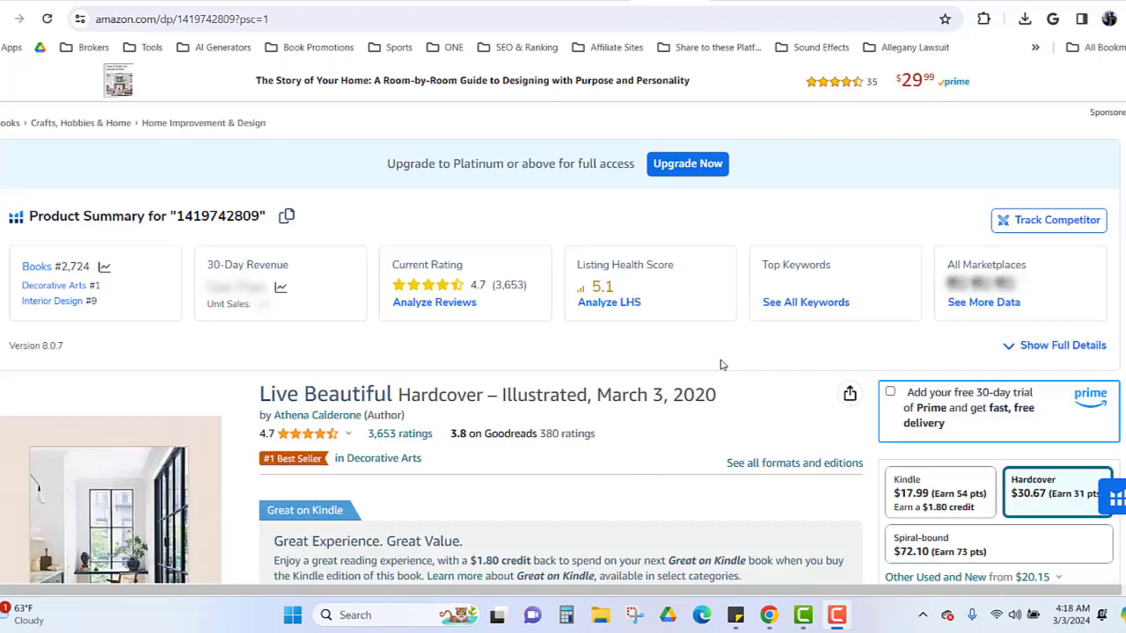
{"action": "scroll", "coordinate": [723, 367], "scroll_direction": "down", "scroll_amount": 1}
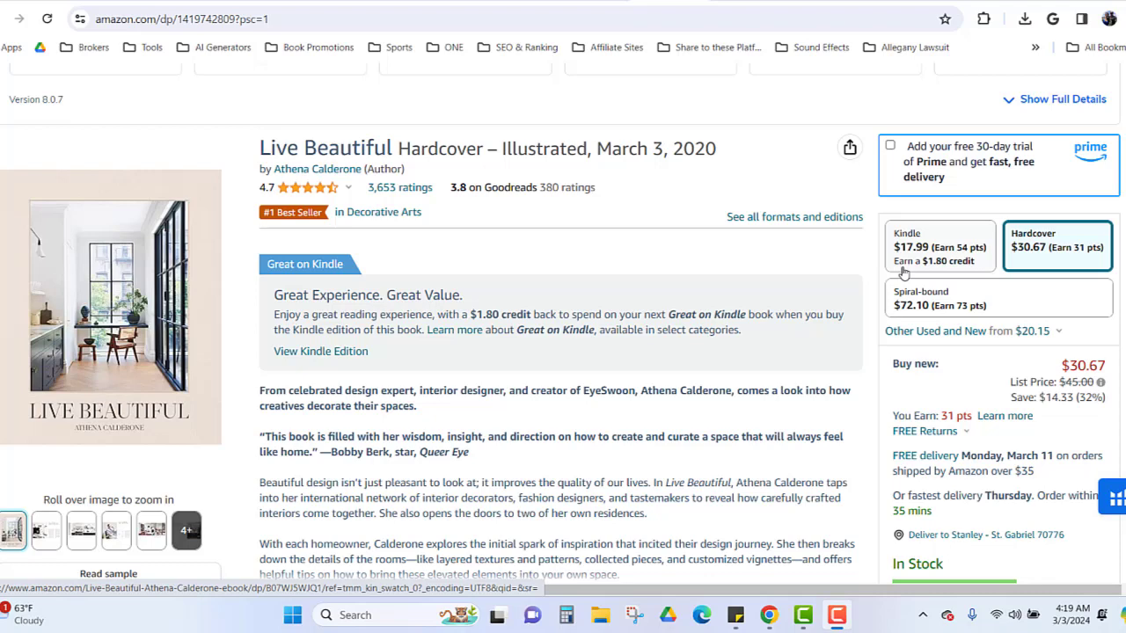
{"action": "scroll", "coordinate": [281, 451], "scroll_direction": "down", "scroll_amount": 1}
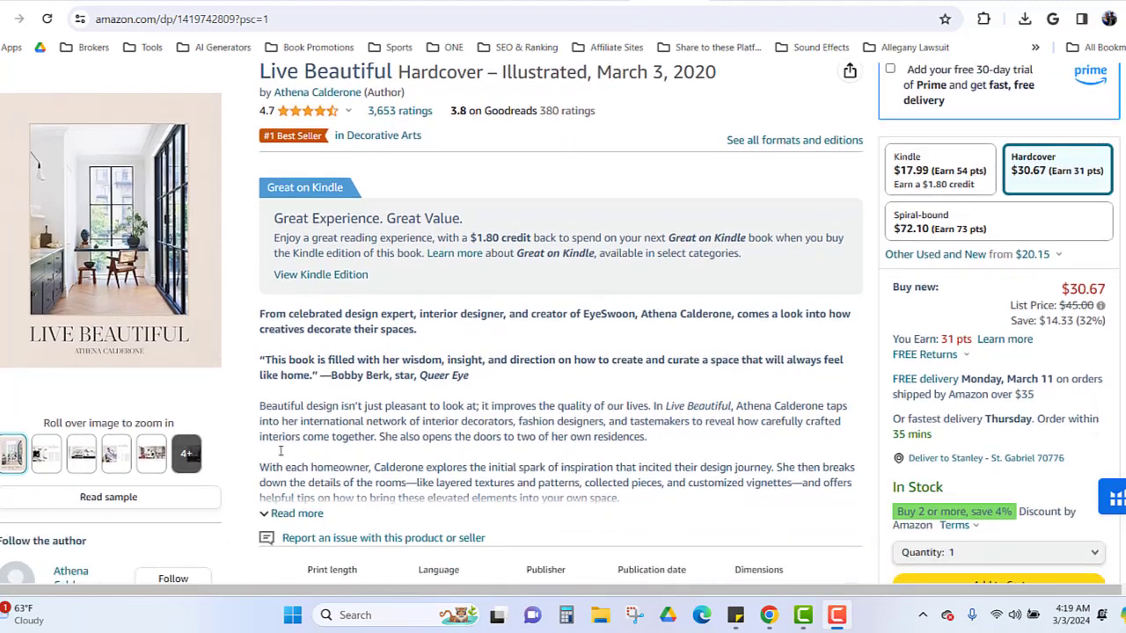
{"action": "scroll", "coordinate": [281, 450], "scroll_direction": "down", "scroll_amount": 1}
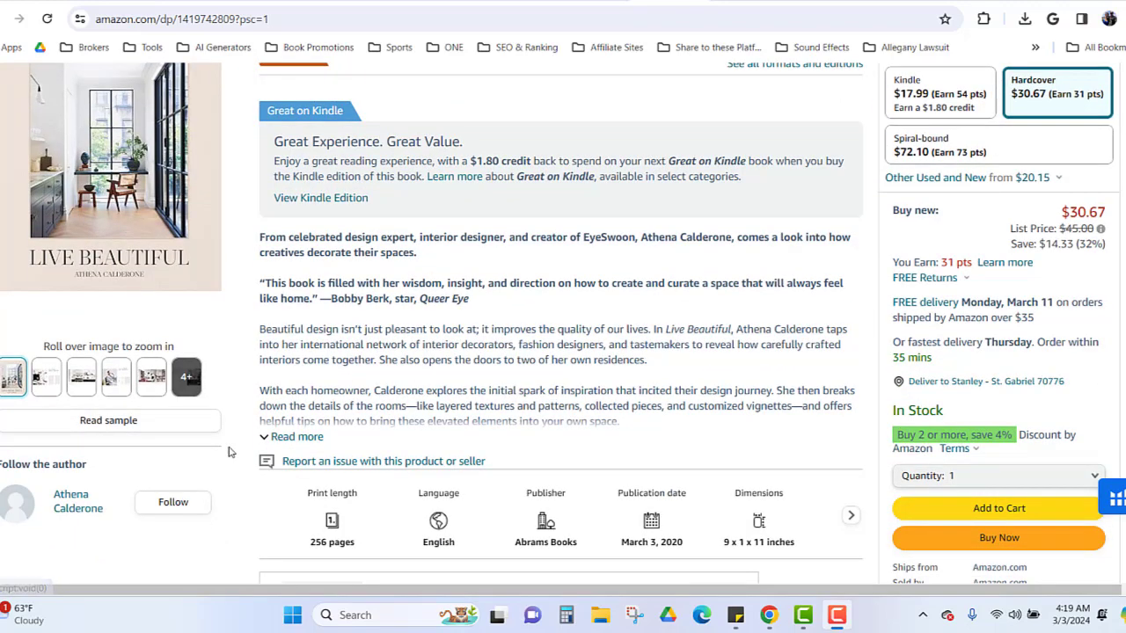
{"action": "left_click", "coordinate": [93, 421]}
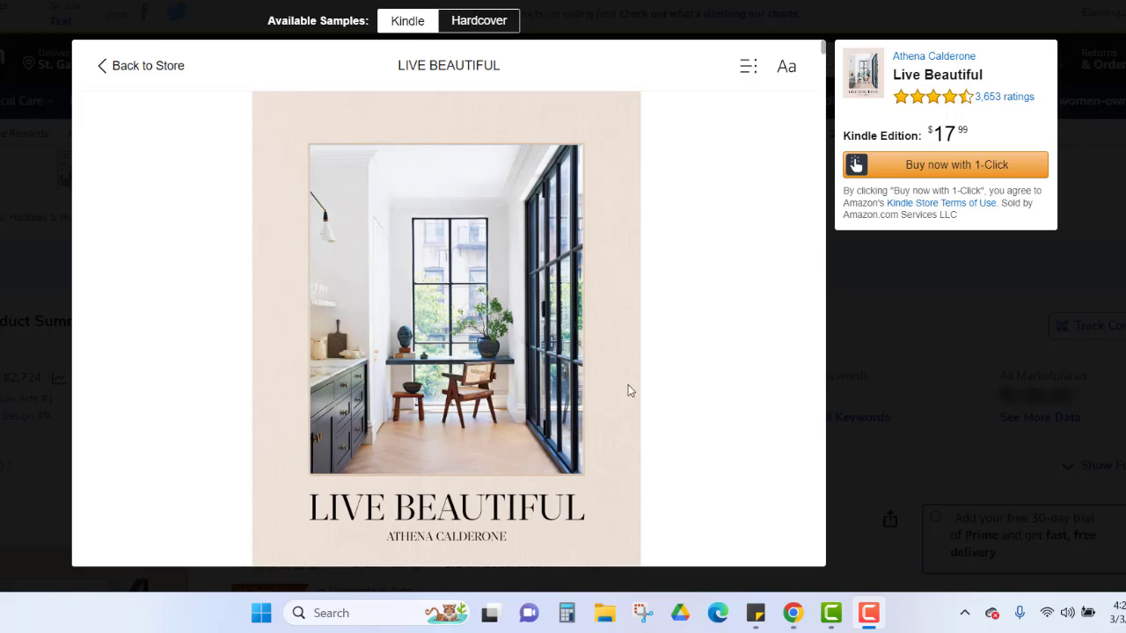
- Examine the Live Beautiful Kindle sample from the cover through the contents, foreword and interior photographs to see how it is laid out
{"action": "scroll", "coordinate": [628, 387], "scroll_direction": "down", "scroll_amount": 5}
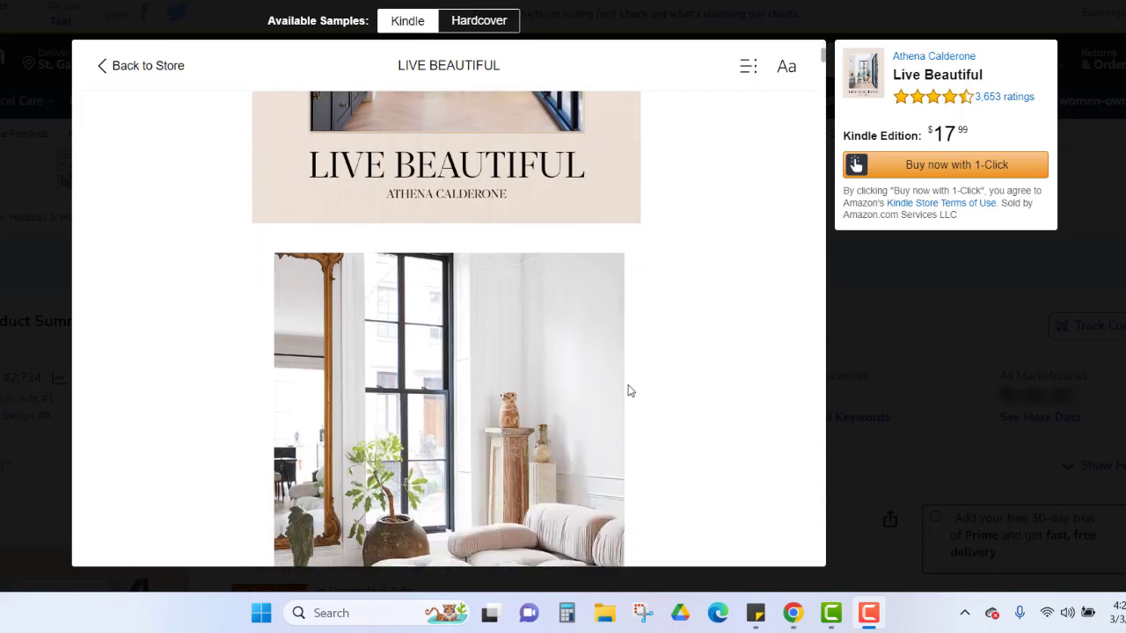
{"action": "scroll", "coordinate": [627, 385], "scroll_direction": "down", "scroll_amount": 1}
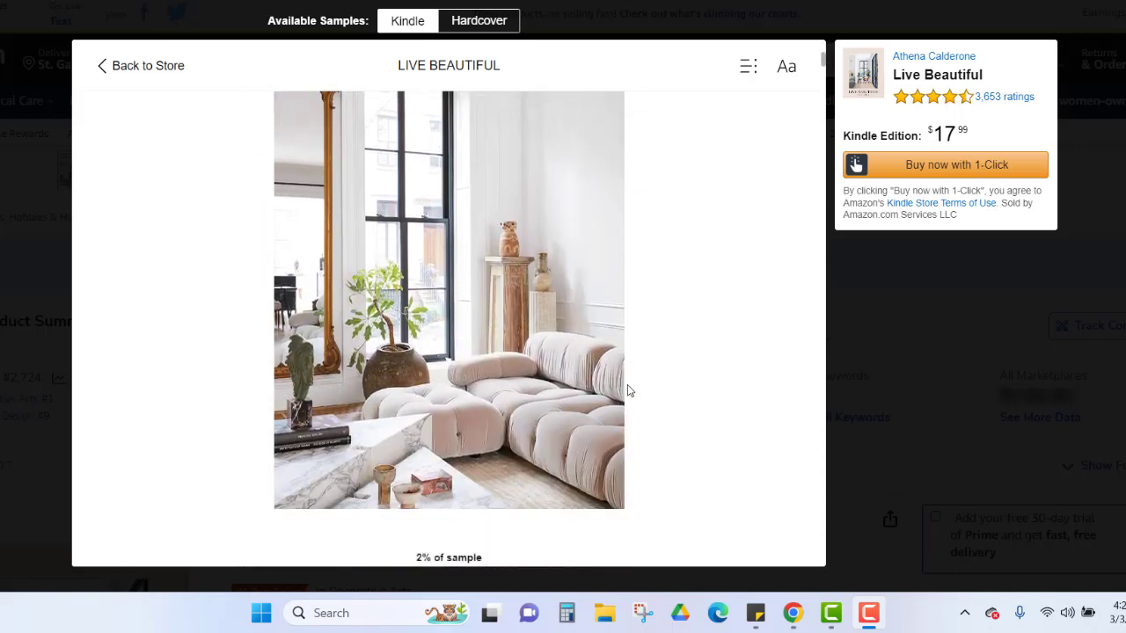
{"action": "scroll", "coordinate": [628, 390], "scroll_direction": "down", "scroll_amount": 5}
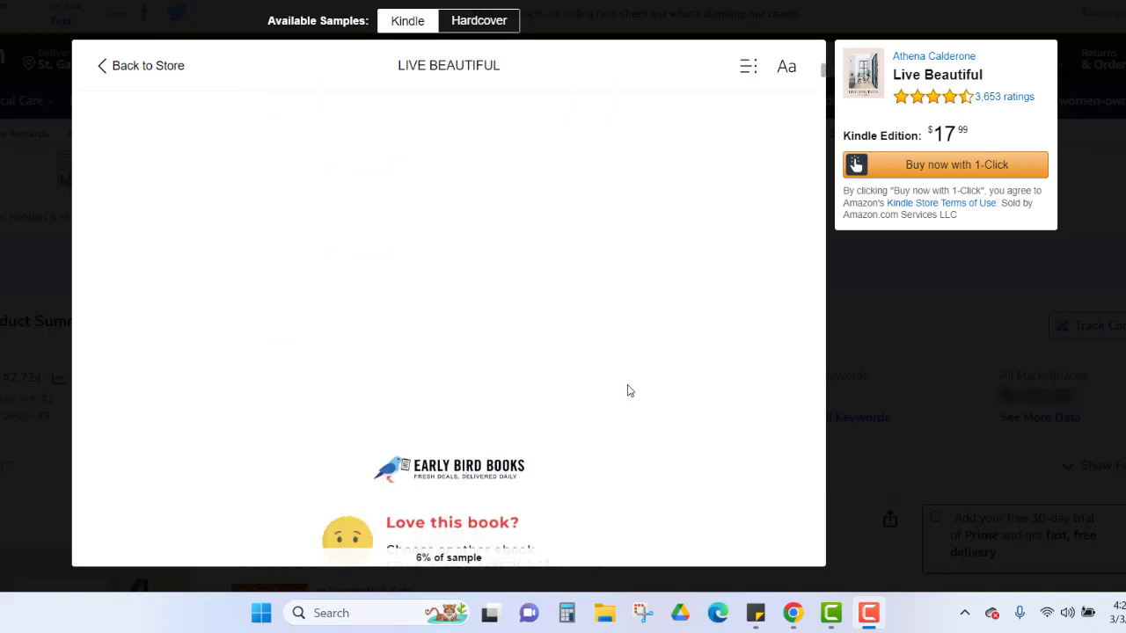
{"action": "scroll", "coordinate": [628, 390], "scroll_direction": "down", "scroll_amount": 4}
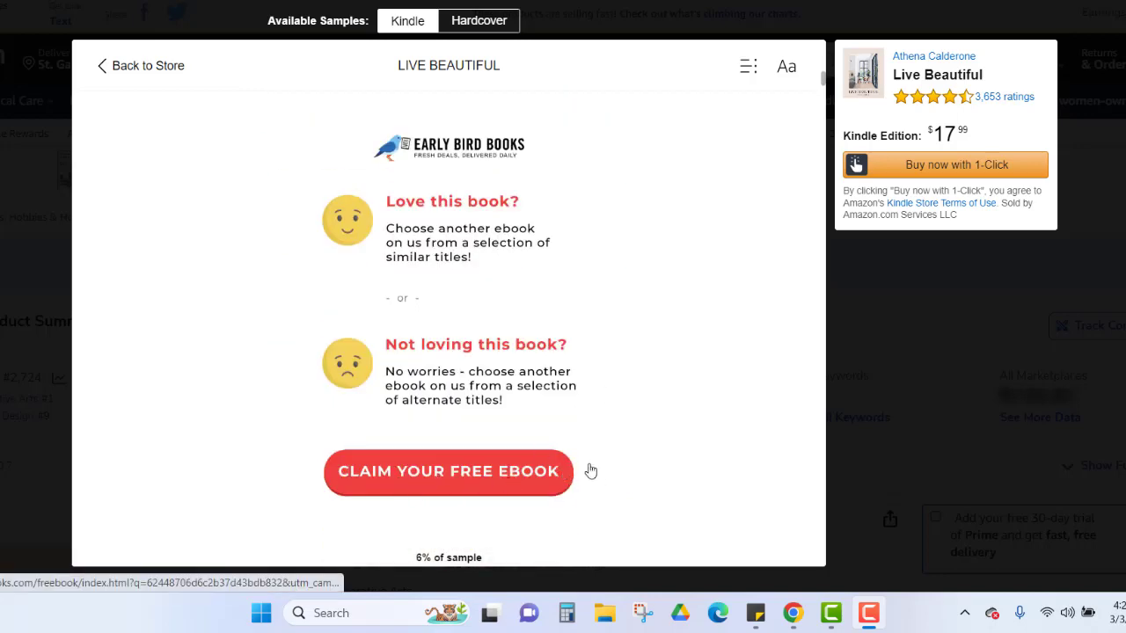
{"action": "scroll", "coordinate": [628, 431], "scroll_direction": "down", "scroll_amount": 4}
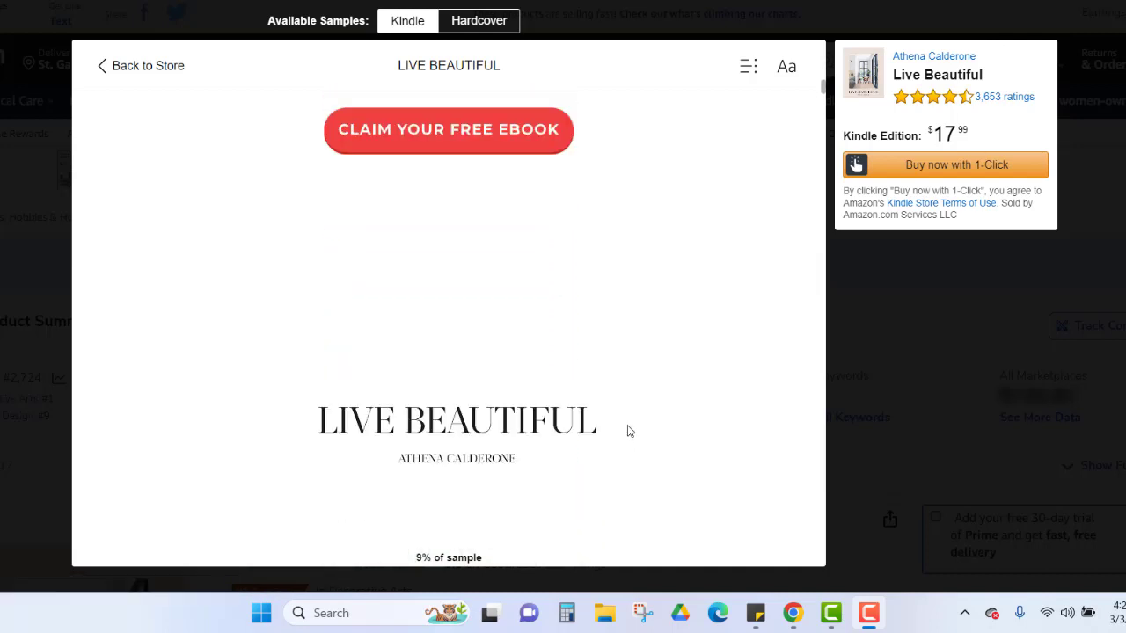
{"action": "scroll", "coordinate": [628, 431], "scroll_direction": "down", "scroll_amount": 3}
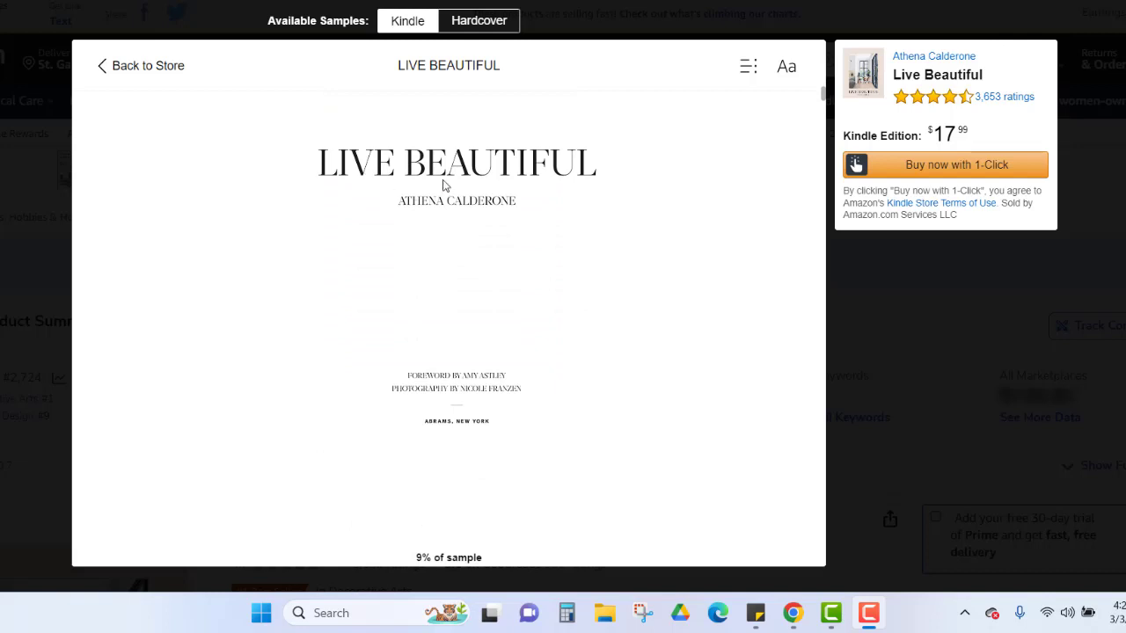
{"action": "scroll", "coordinate": [554, 300], "scroll_direction": "down", "scroll_amount": 3}
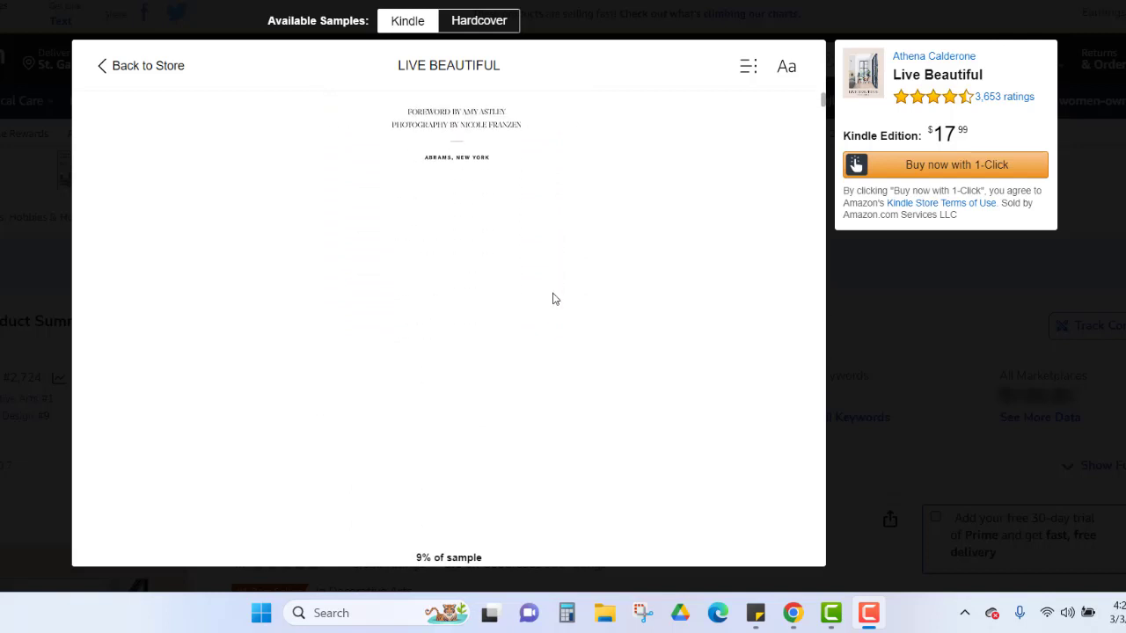
{"action": "scroll", "coordinate": [552, 299], "scroll_direction": "down", "scroll_amount": 5}
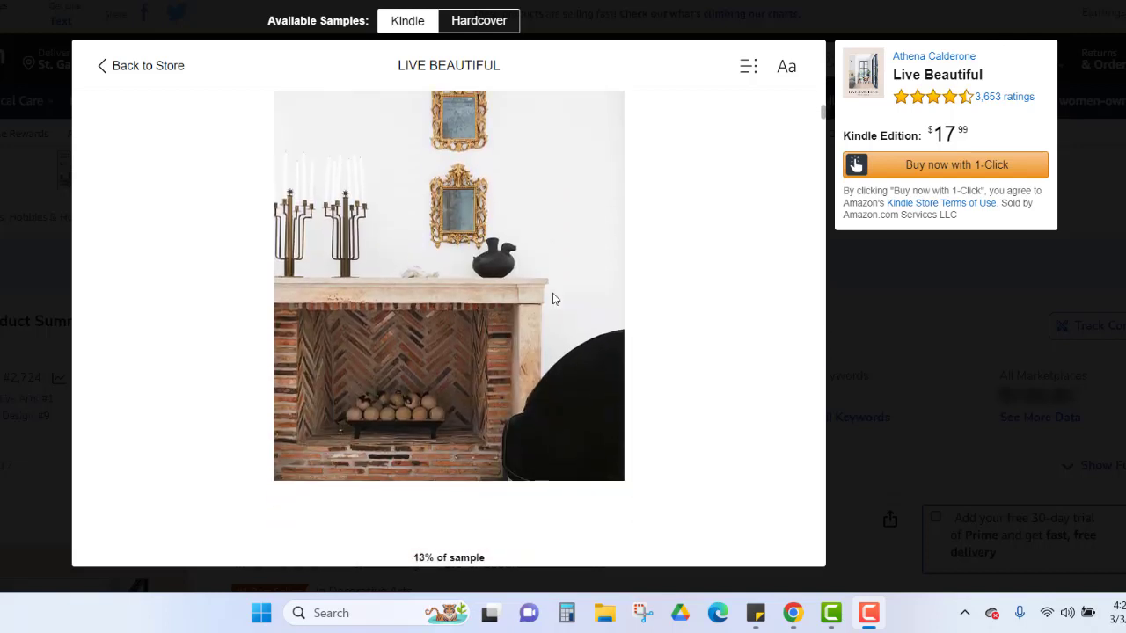
{"action": "scroll", "coordinate": [552, 299], "scroll_direction": "down", "scroll_amount": 10}
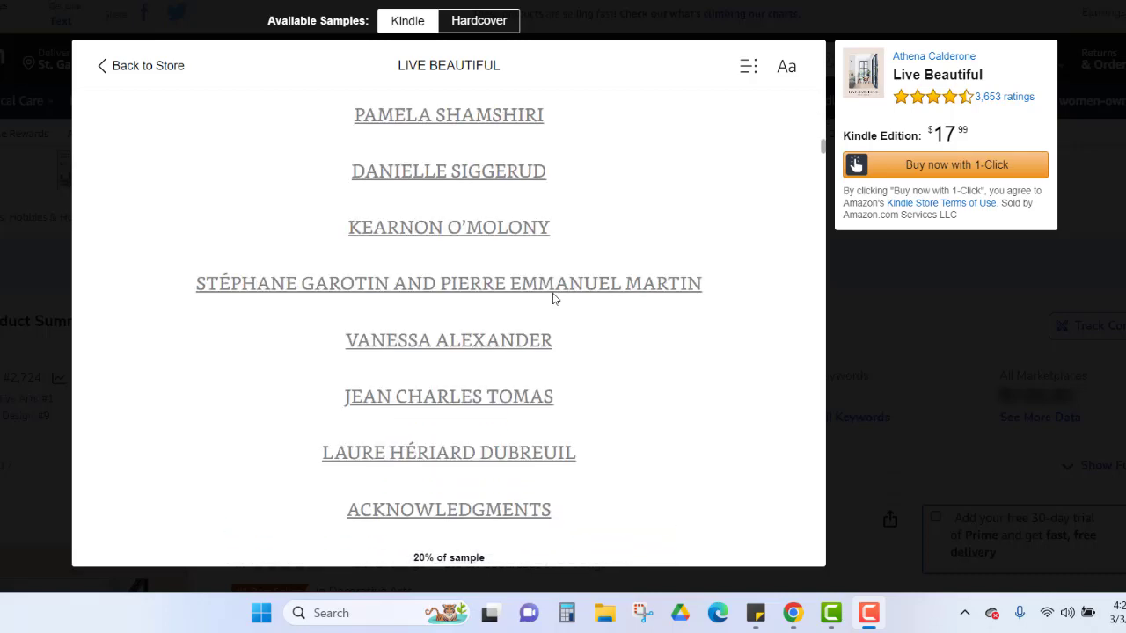
{"action": "scroll", "coordinate": [552, 299], "scroll_direction": "down", "scroll_amount": 5}
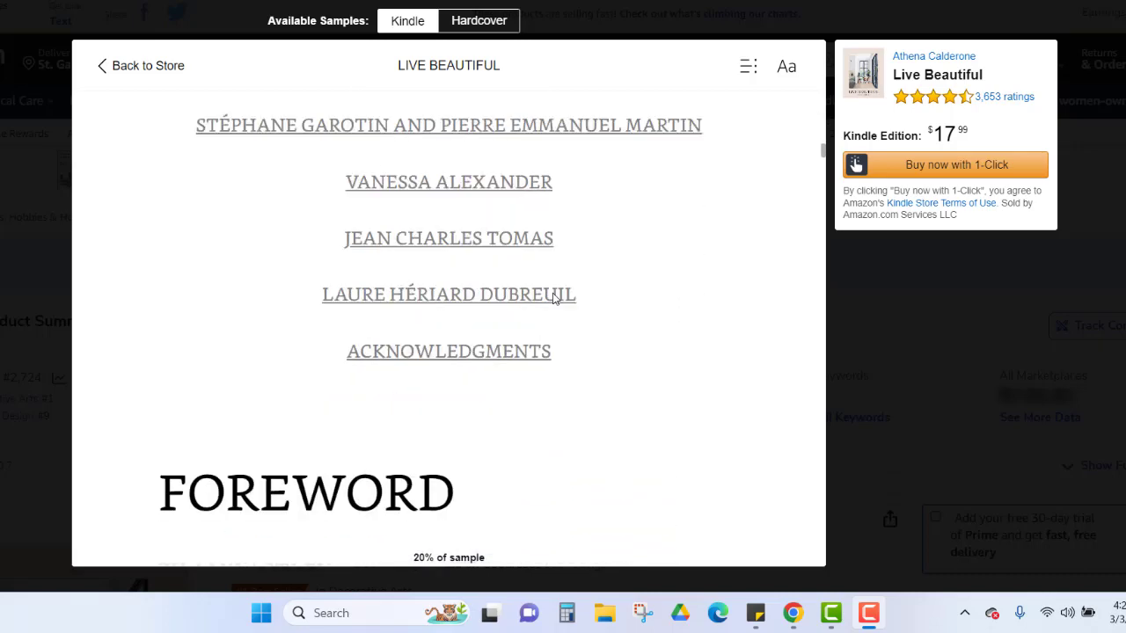
{"action": "scroll", "coordinate": [553, 299], "scroll_direction": "down", "scroll_amount": 10}
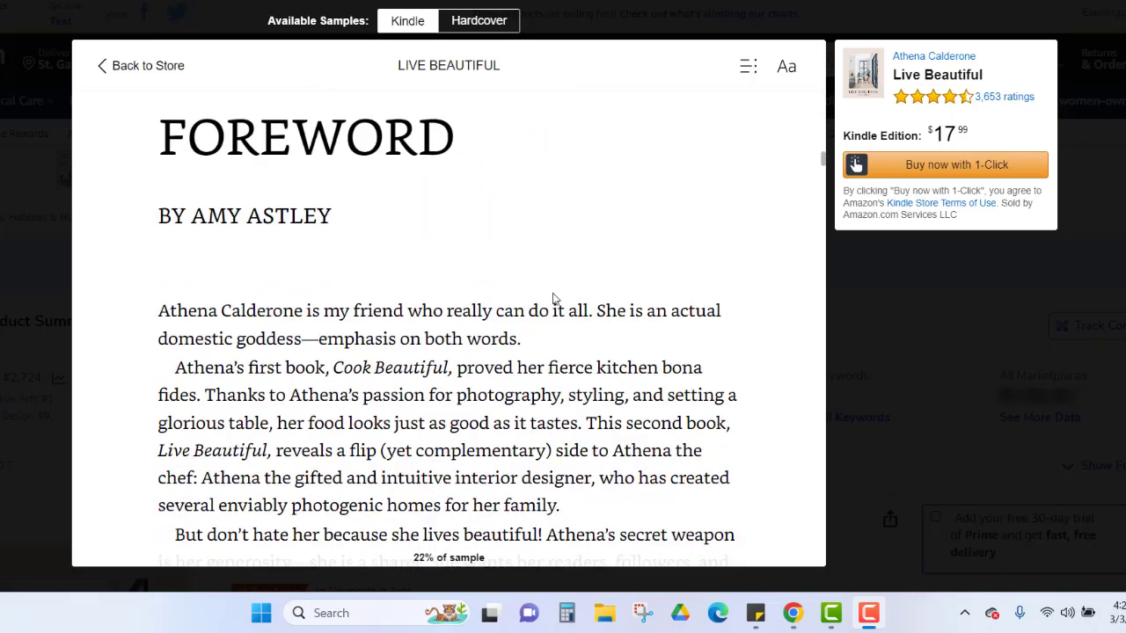
{"action": "scroll", "coordinate": [552, 299], "scroll_direction": "down", "scroll_amount": 10}
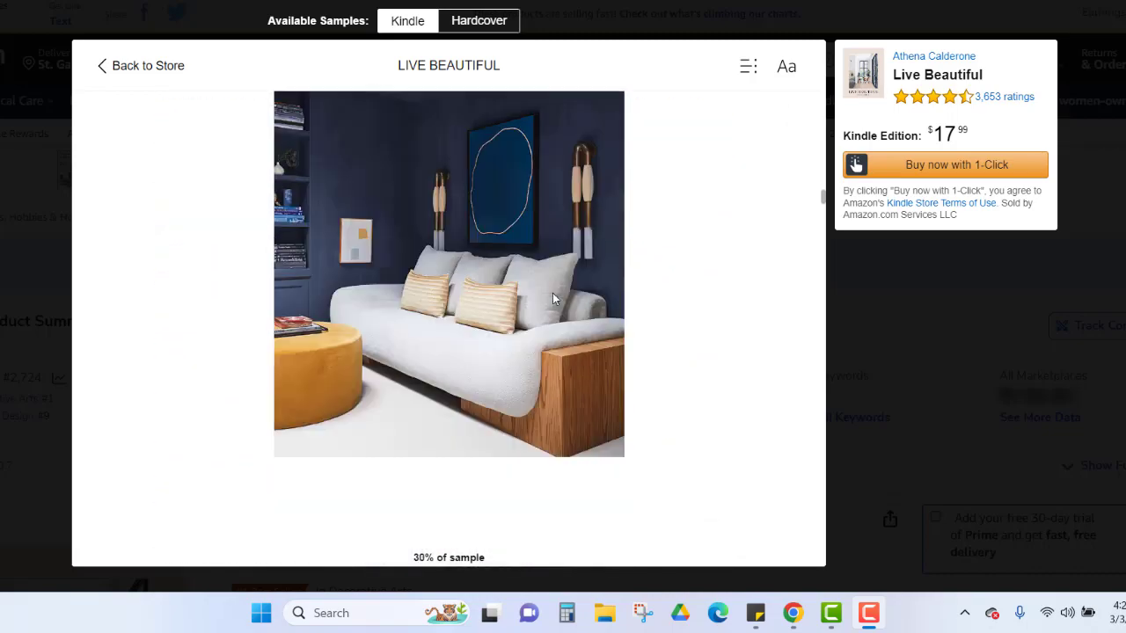
{"action": "scroll", "coordinate": [552, 299], "scroll_direction": "down", "scroll_amount": 8}
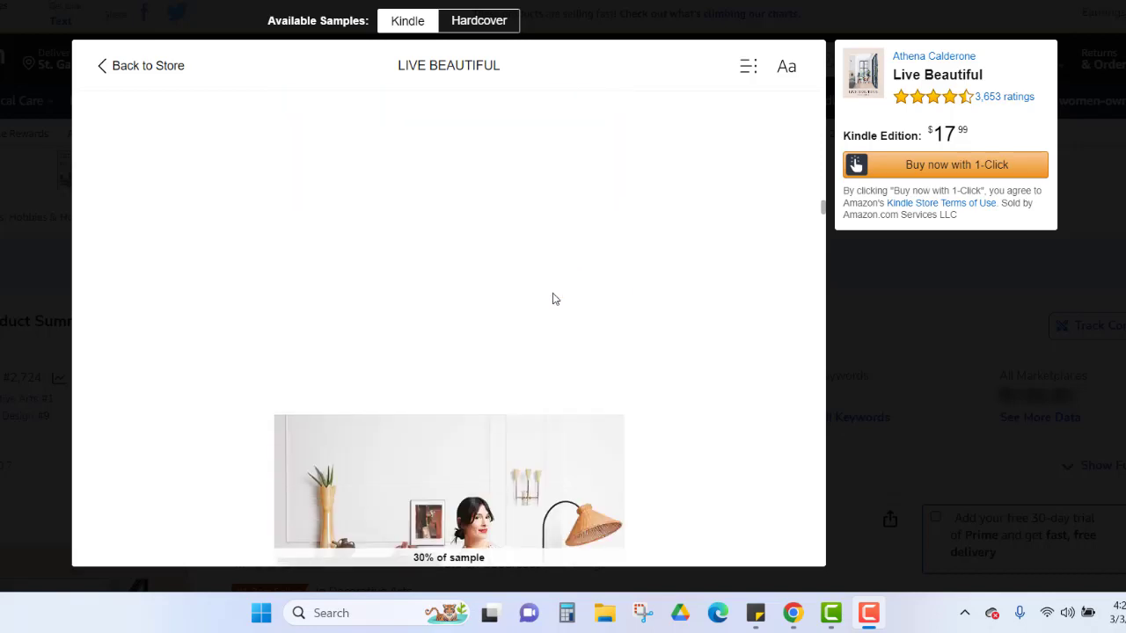
{"action": "scroll", "coordinate": [553, 299], "scroll_direction": "down", "scroll_amount": 10}
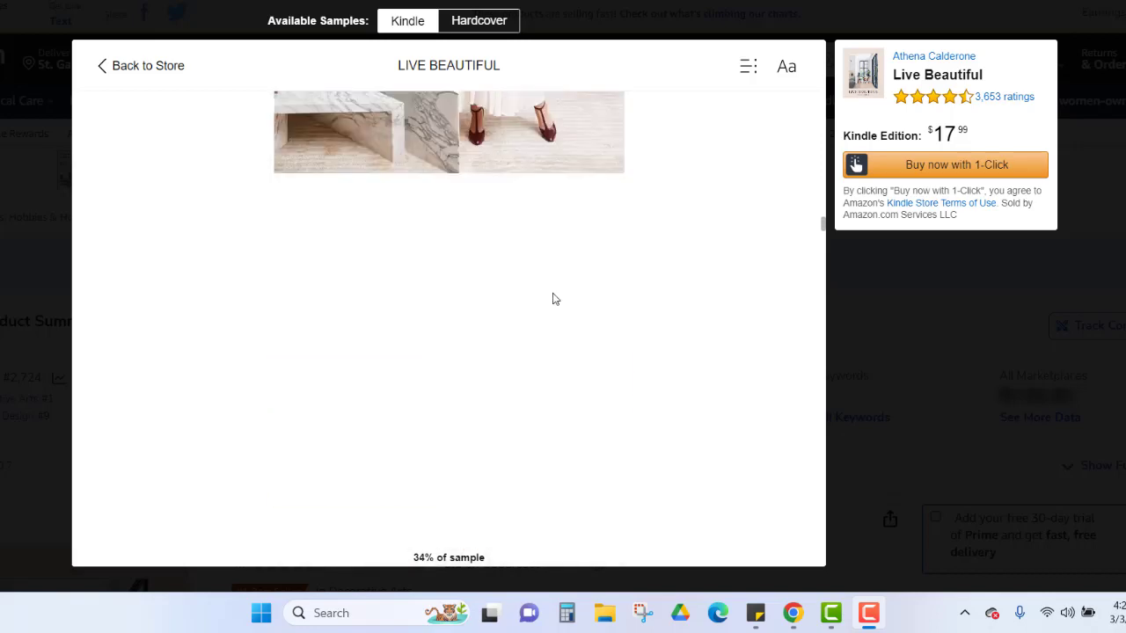
{"action": "scroll", "coordinate": [552, 299], "scroll_direction": "down", "scroll_amount": 3}
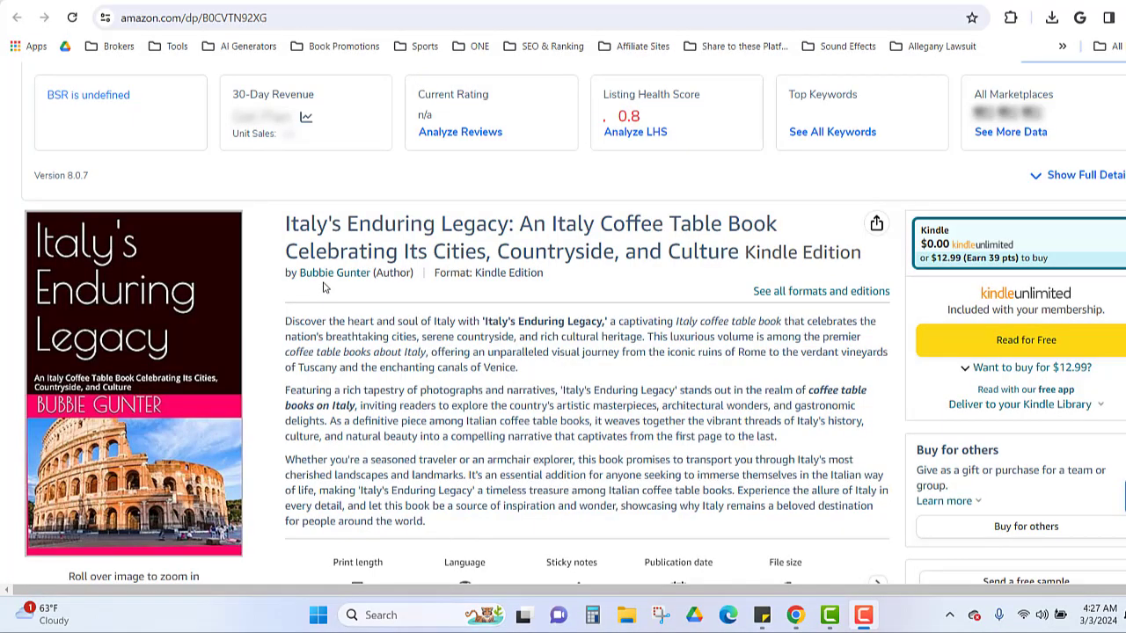
- Open Italy's Enduring Legacy for reading and page through its introduction and Roman Forum chapter
{"action": "left_click", "coordinate": [1010, 340]}
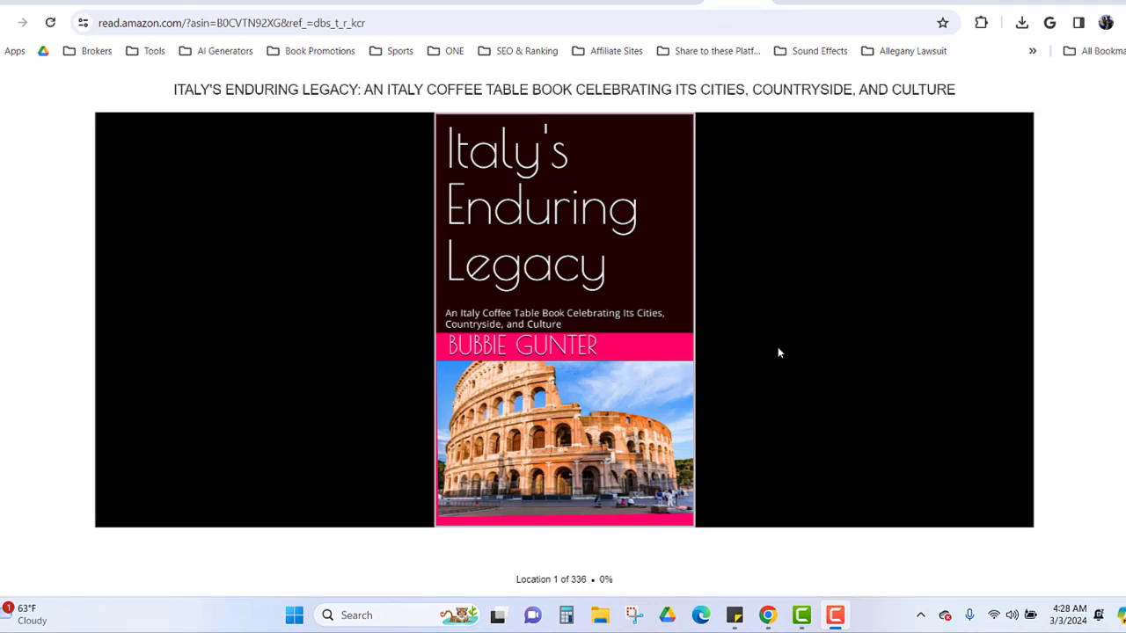
{"action": "scroll", "coordinate": [777, 352], "scroll_direction": "down", "scroll_amount": 2}
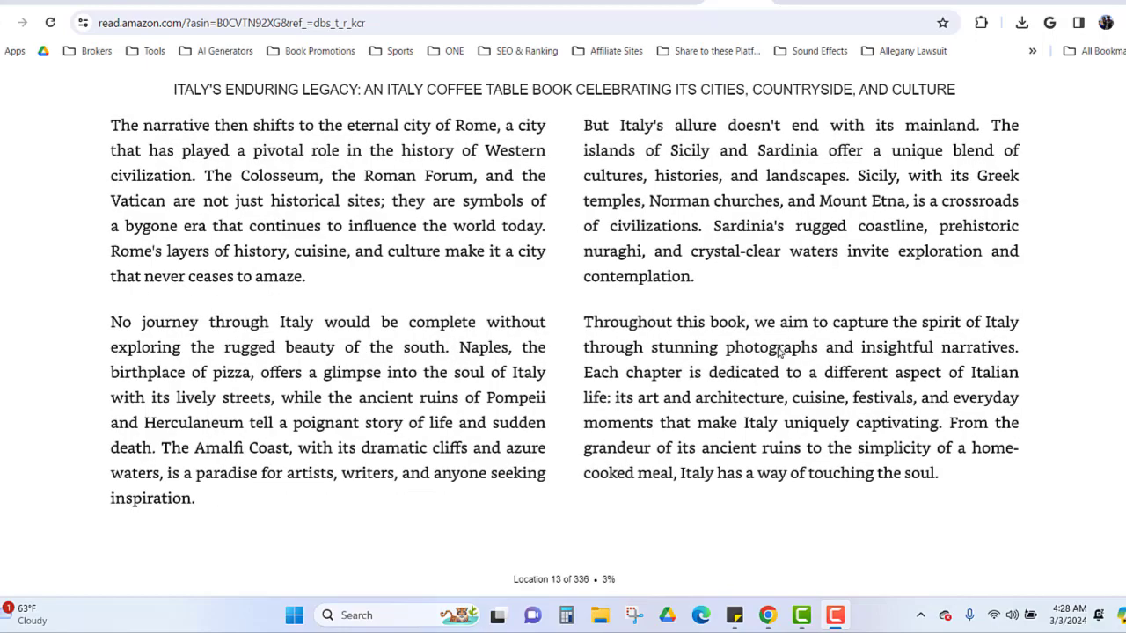
{"action": "scroll", "coordinate": [777, 351], "scroll_direction": "up", "scroll_amount": 1}
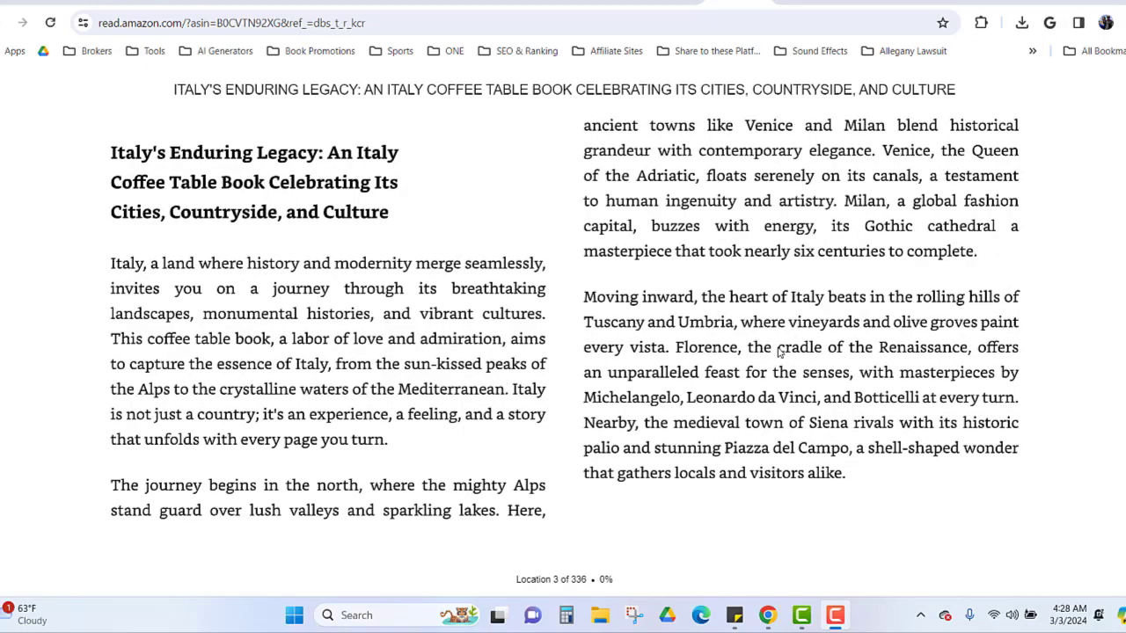
{"action": "scroll", "coordinate": [778, 352], "scroll_direction": "down", "scroll_amount": 1}
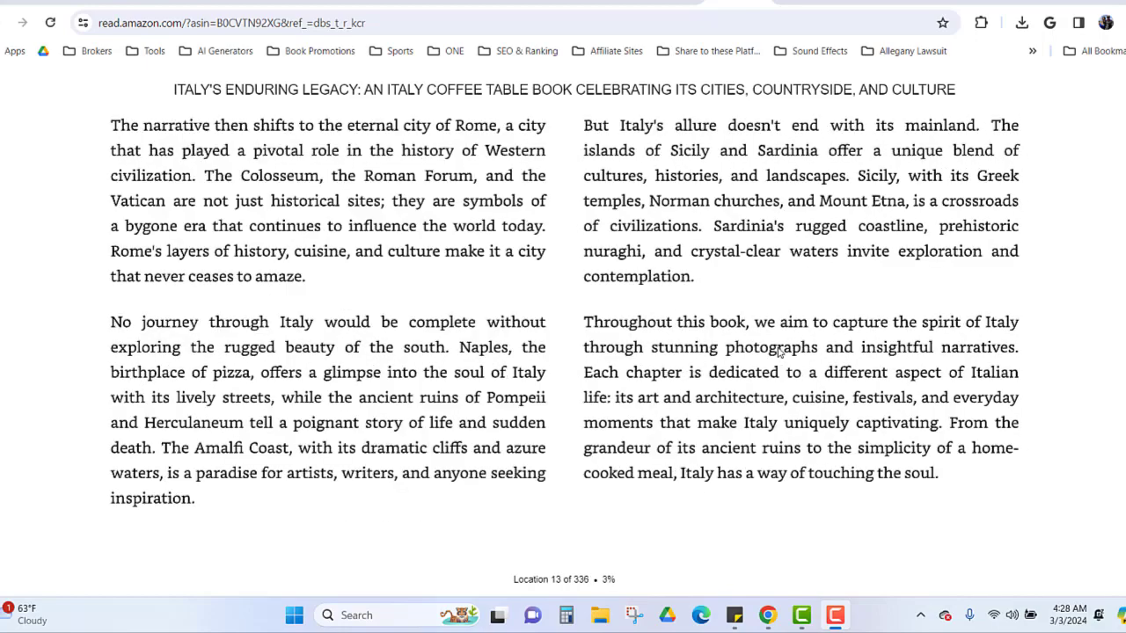
{"action": "scroll", "coordinate": [778, 352], "scroll_direction": "down", "scroll_amount": 1}
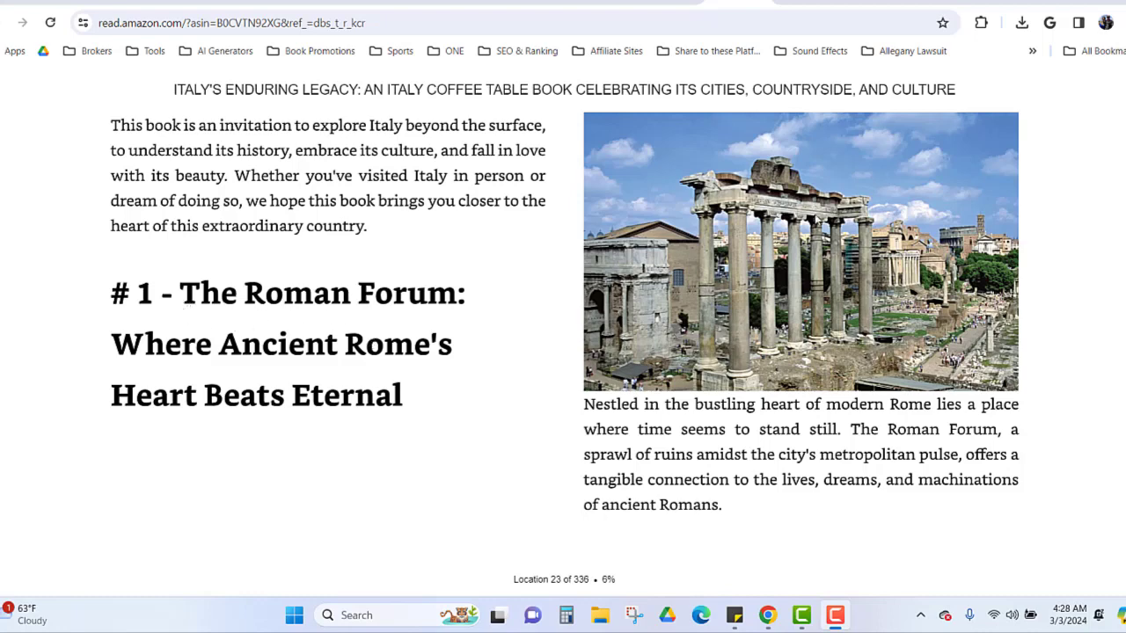
{"action": "left_click", "coordinate": [740, 414]}
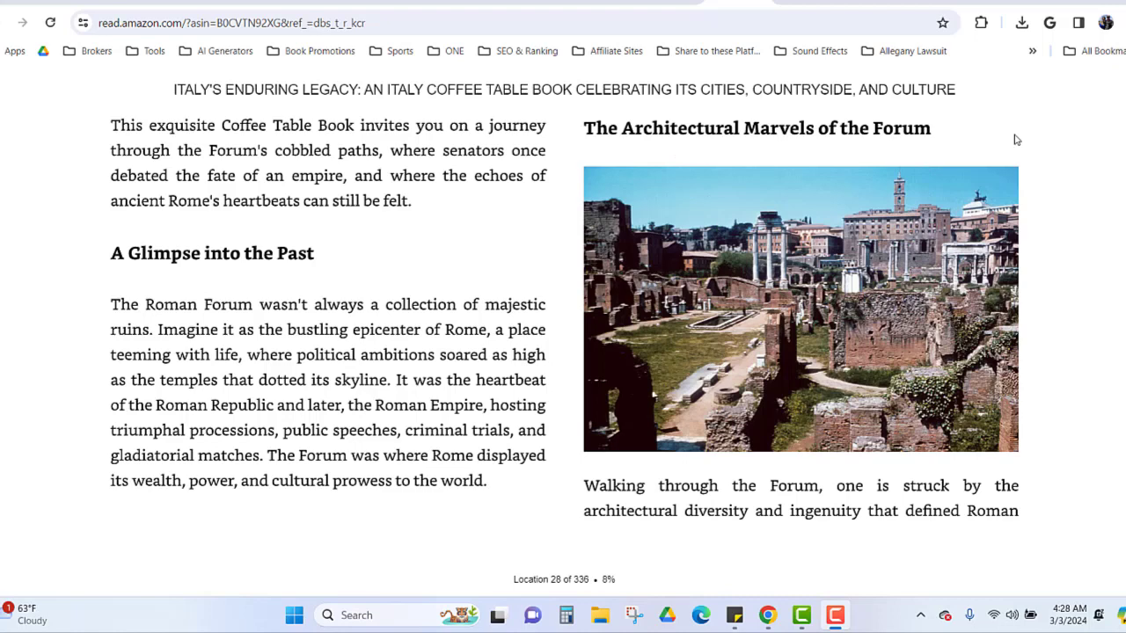
{"action": "left_click", "coordinate": [911, 336]}
{"action": "left_click", "coordinate": [911, 336]}
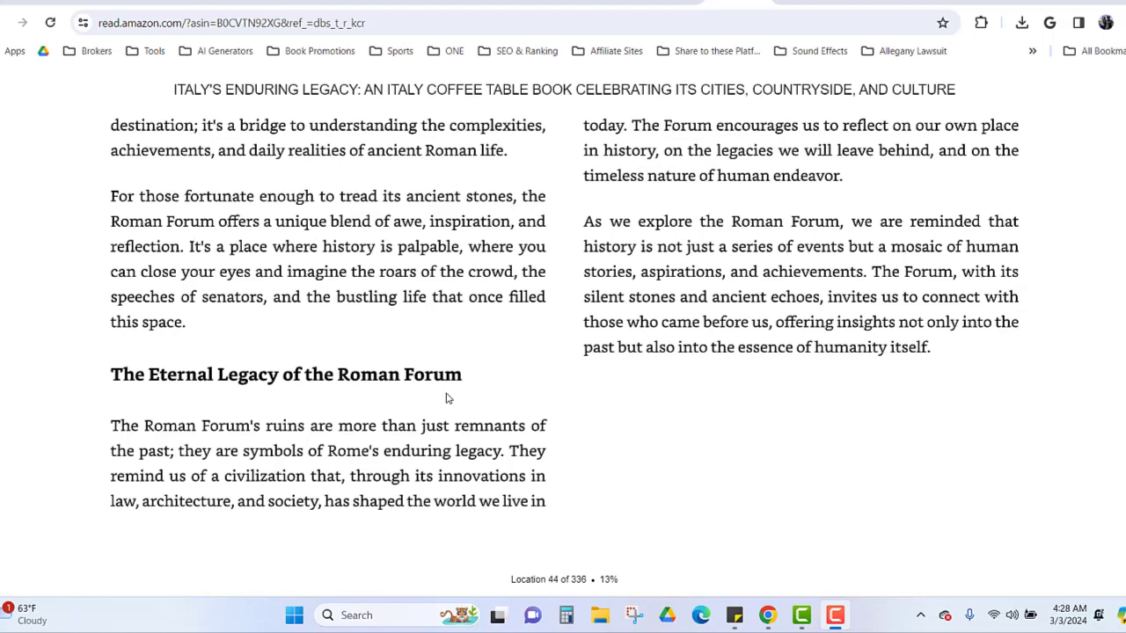
{"action": "key", "text": "Right"}
{"action": "key", "text": "Right"}
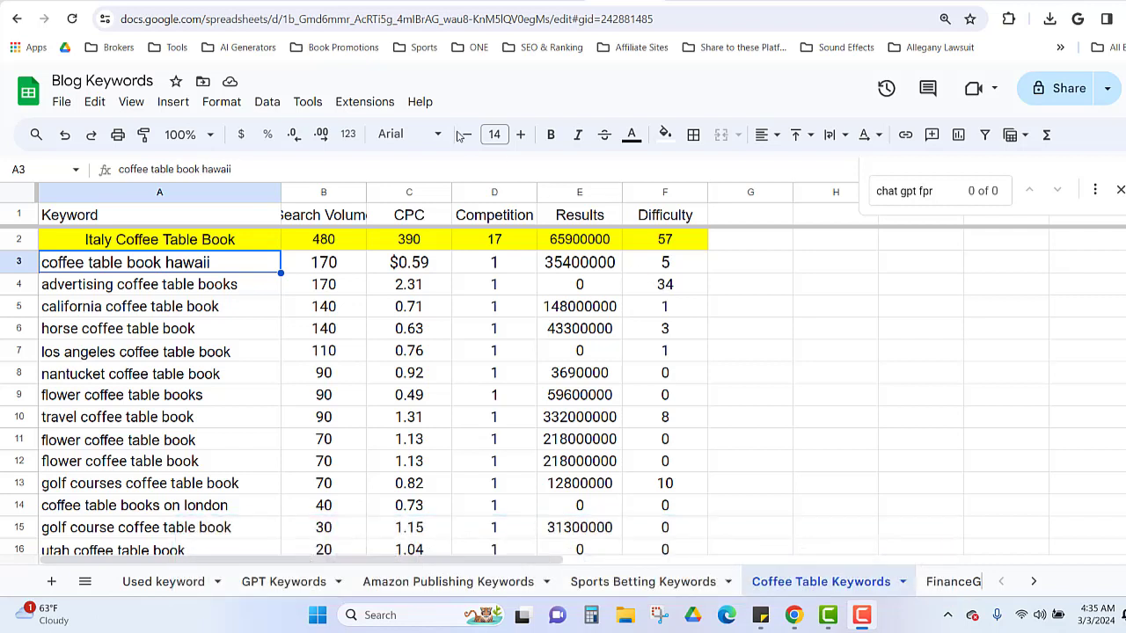
- Pick the keyword coffee table book hawaii in the spreadsheet and begin a conversation with The Ultimate Article & SEO Wizard in ChatGPT
{"action": "left_click", "coordinate": [249, 269]}
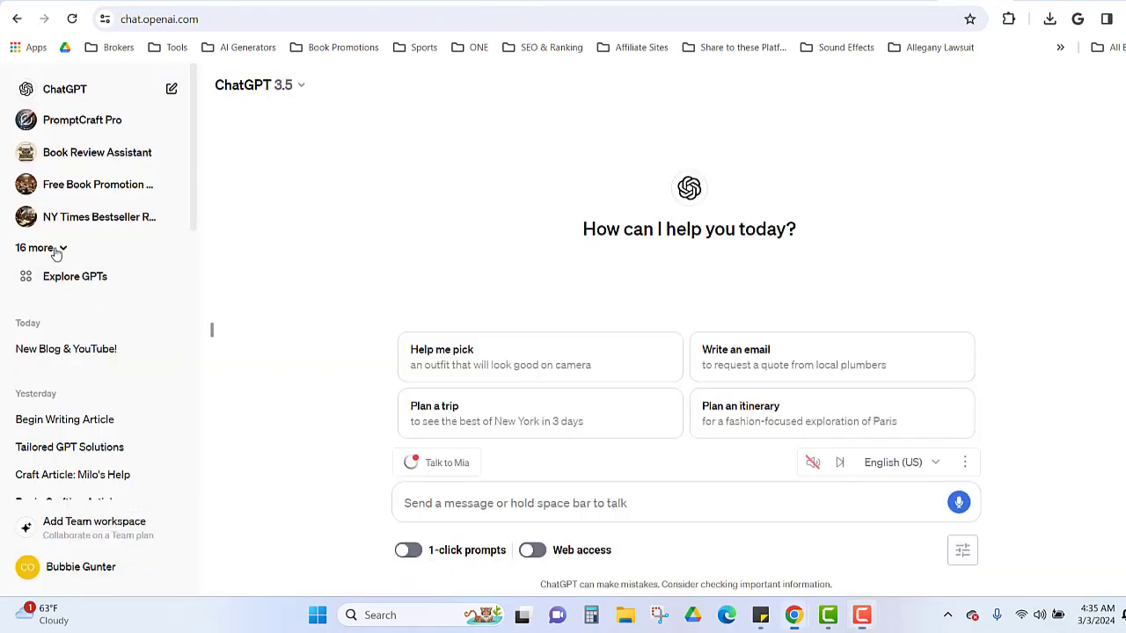
{"action": "left_click", "coordinate": [40, 248]}
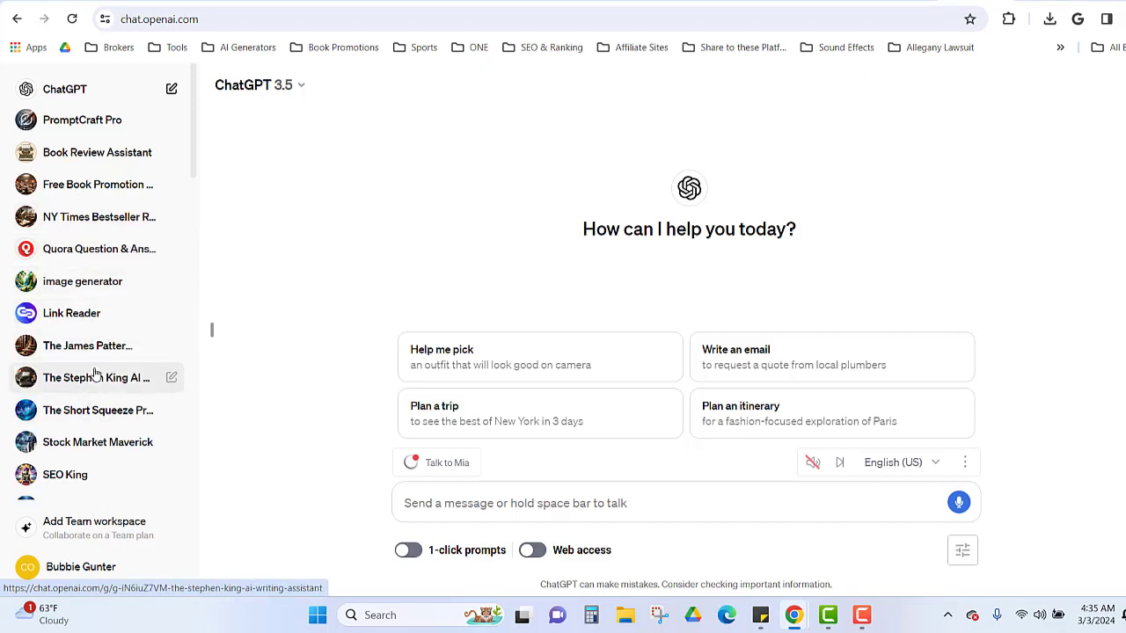
{"action": "scroll", "coordinate": [95, 375], "scroll_direction": "down", "scroll_amount": 3}
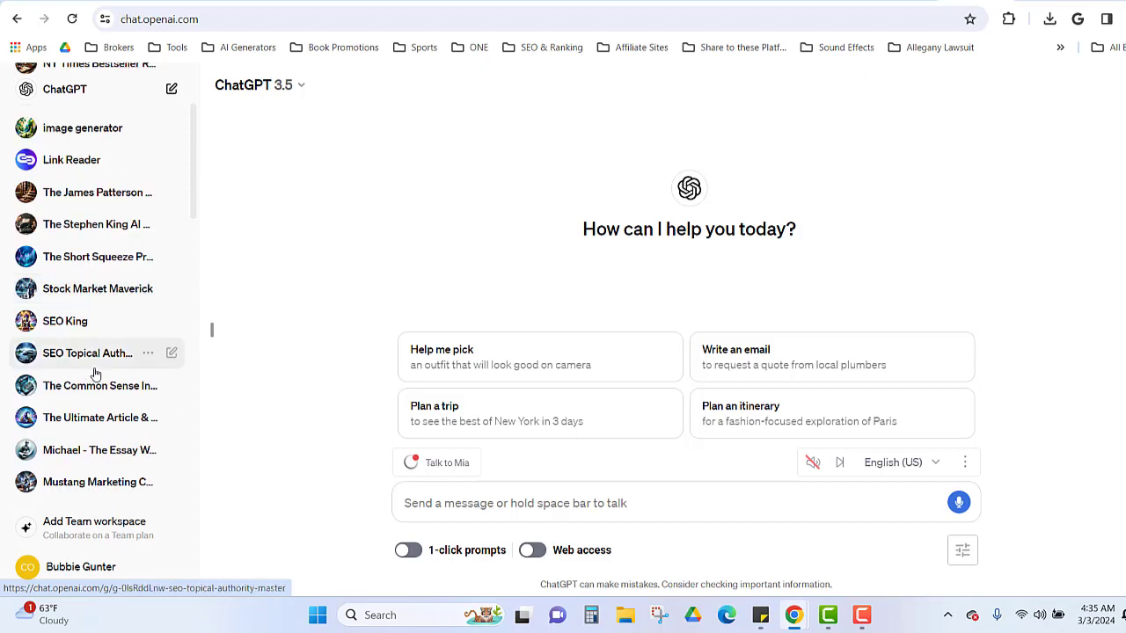
{"action": "left_click", "coordinate": [91, 419]}
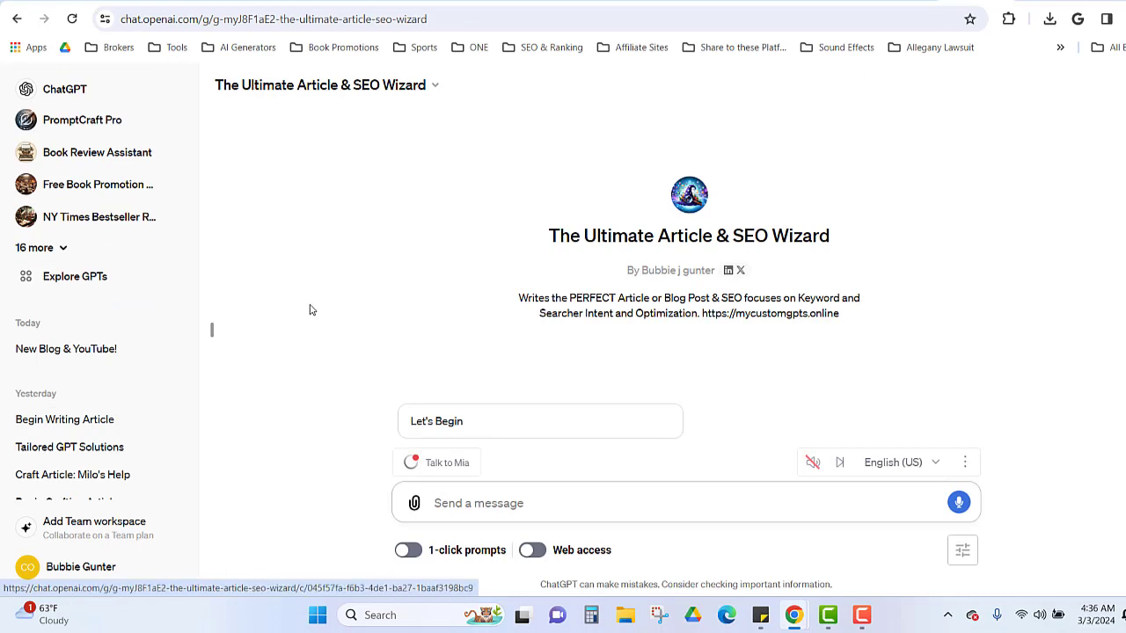
{"action": "left_click", "coordinate": [490, 425]}
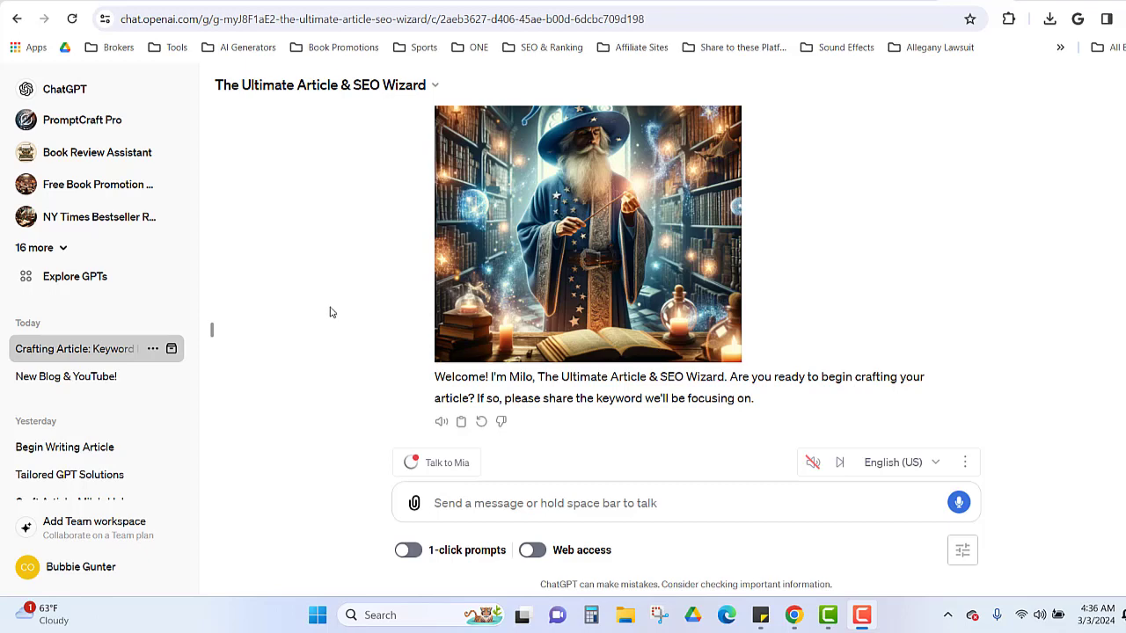
- Give the wizard "coffee table book hawaii" as the keyword for the article
{"action": "left_click", "coordinate": [479, 499]}
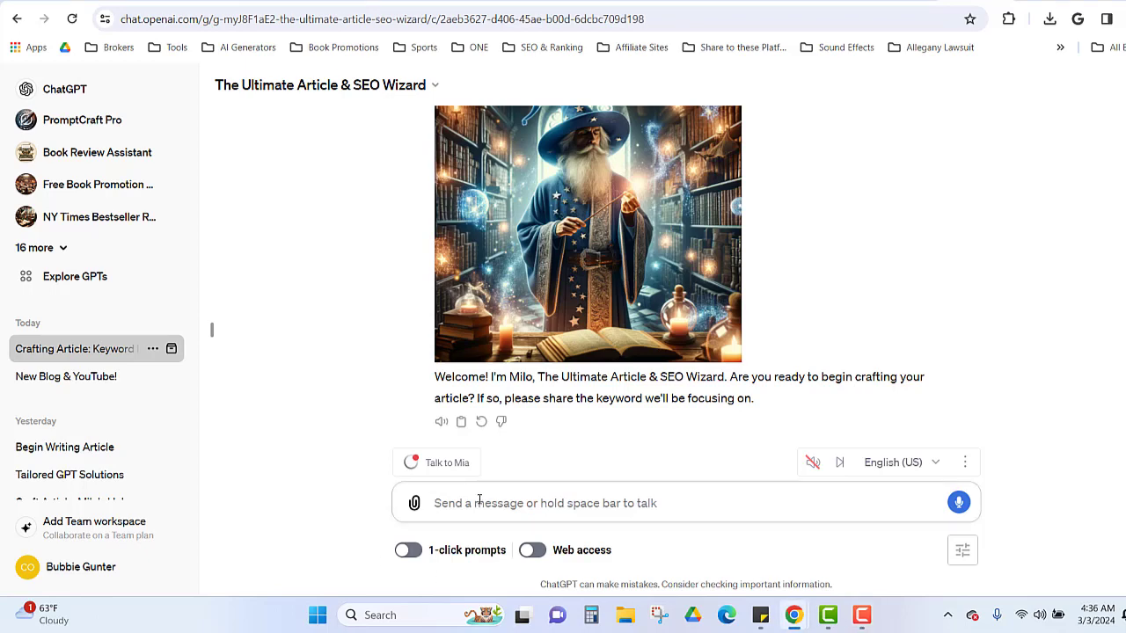
{"action": "type", "text": "coffee table book hawaii"}
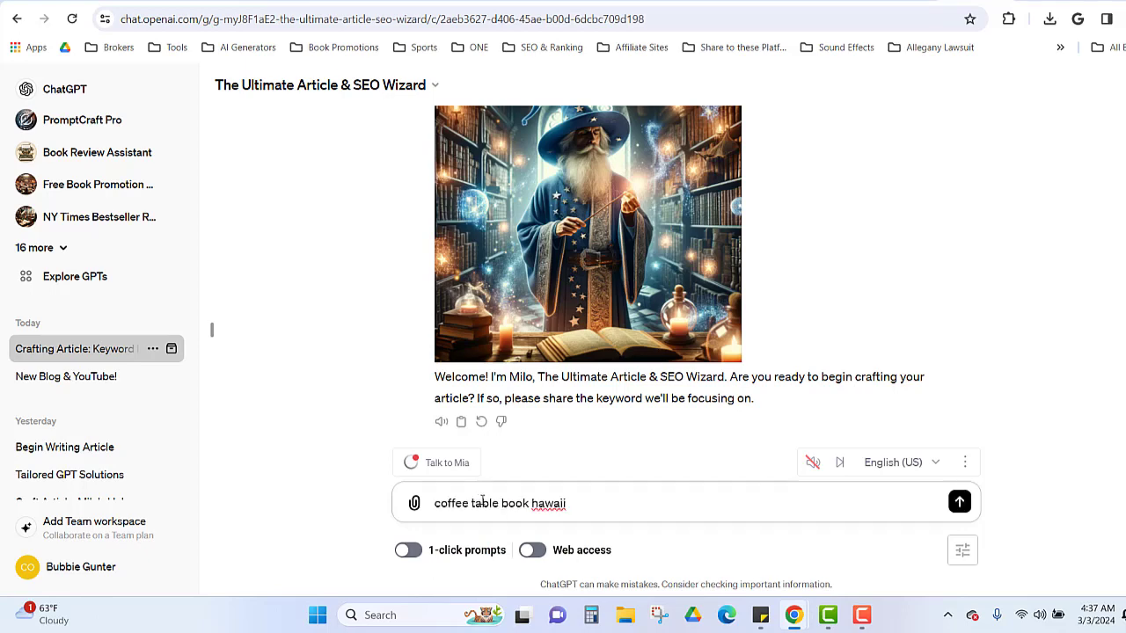
{"action": "key", "text": "ctrl+z"}
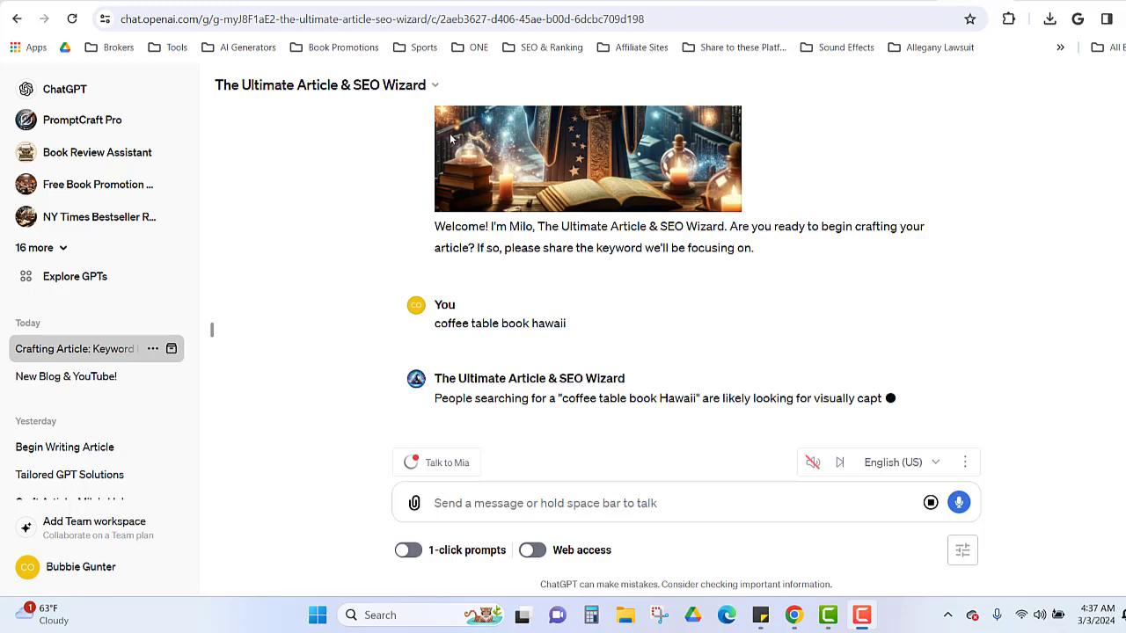
- Review the search-intent analysis, answer yes to the article proposal, and request 800 words with no links
{"action": "scroll", "coordinate": [449, 138], "scroll_direction": "down", "scroll_amount": 3}
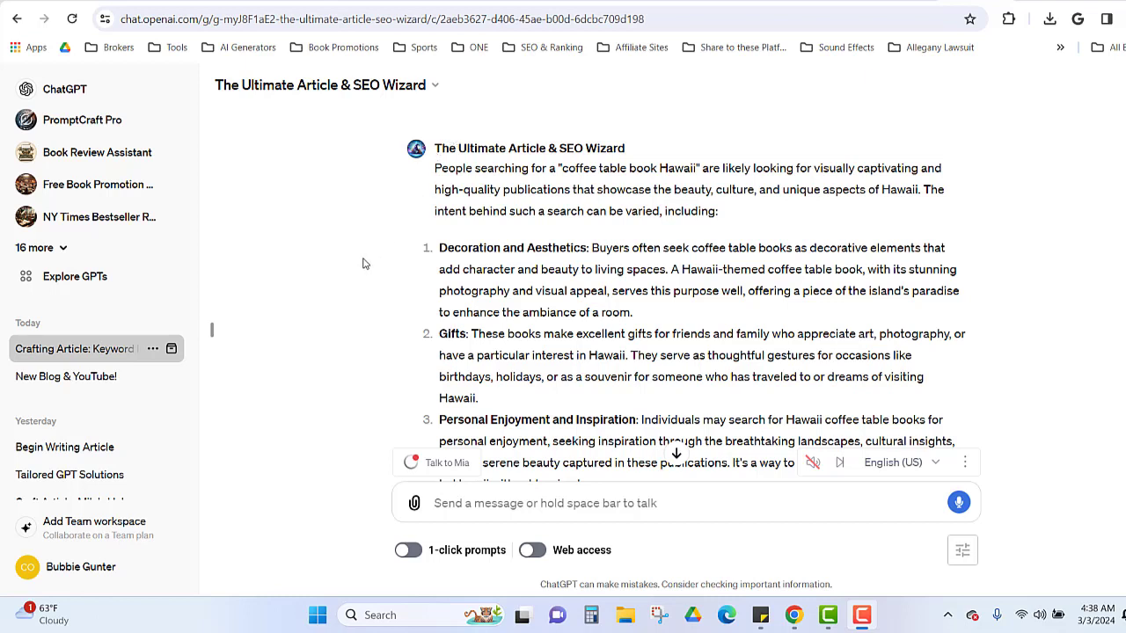
{"action": "scroll", "coordinate": [356, 268], "scroll_direction": "down", "scroll_amount": 2}
{"action": "scroll", "coordinate": [357, 268], "scroll_direction": "down", "scroll_amount": 2}
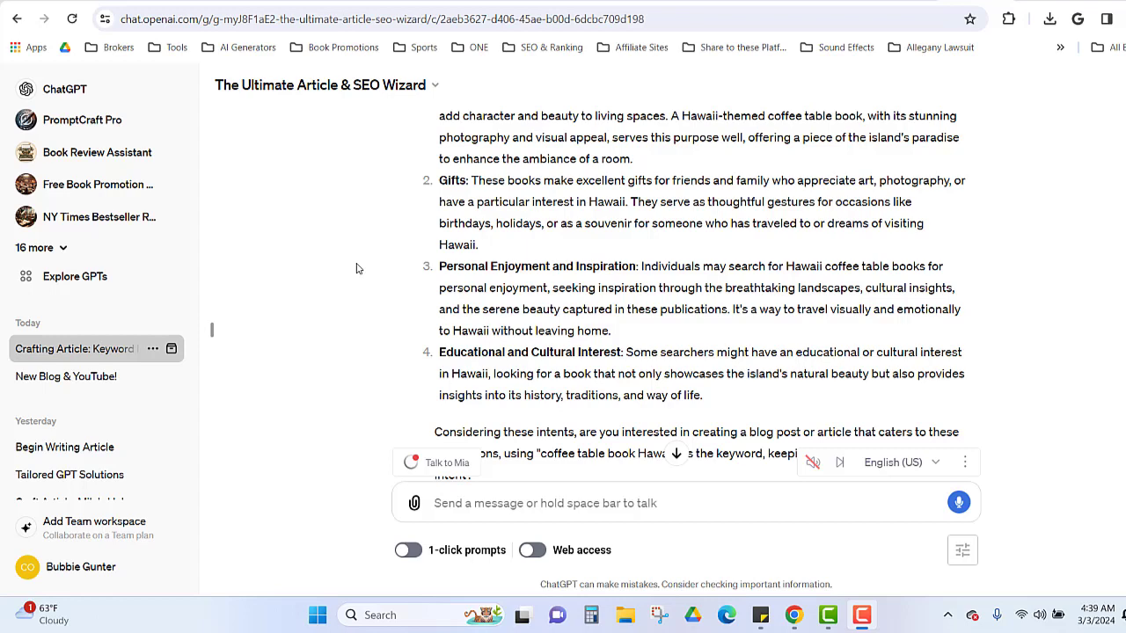
{"action": "scroll", "coordinate": [352, 269], "scroll_direction": "down", "scroll_amount": 2}
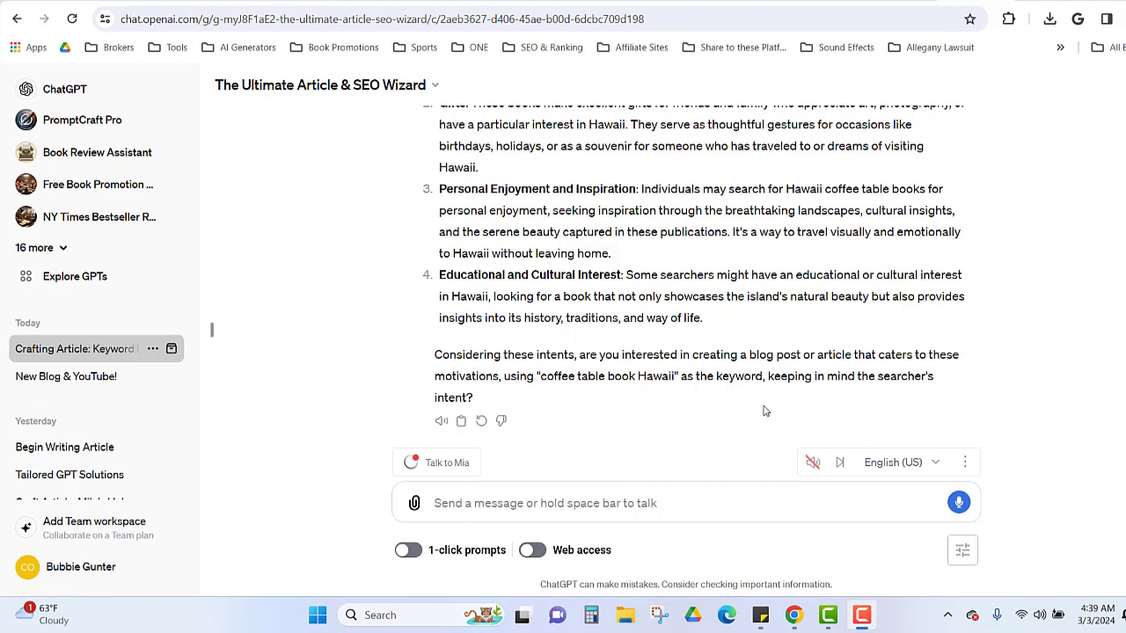
{"action": "left_click", "coordinate": [567, 506]}
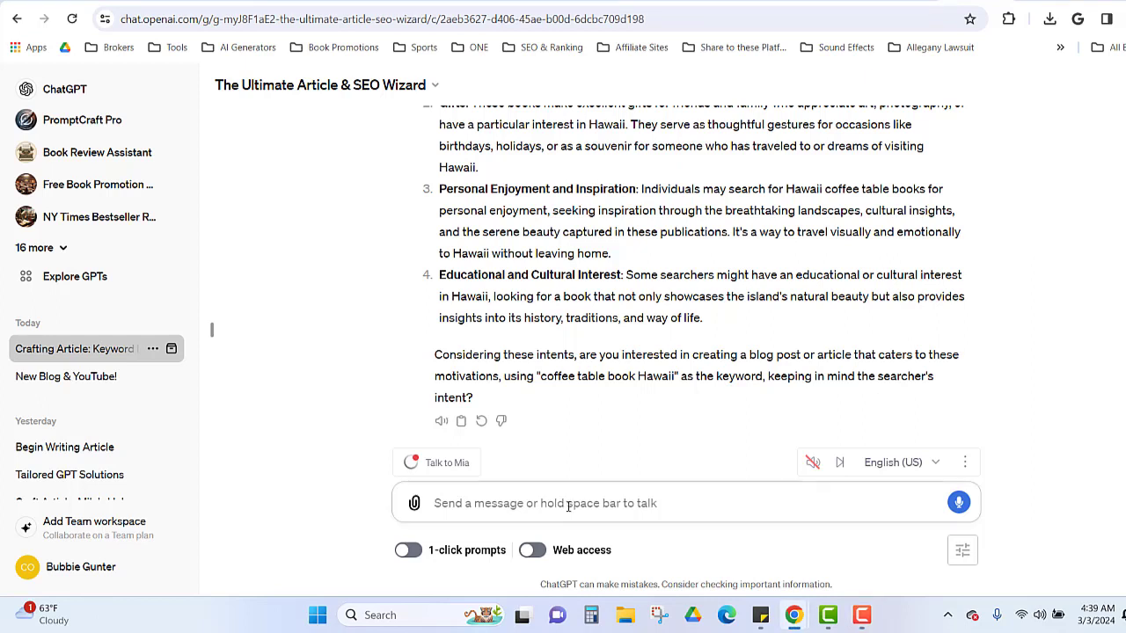
{"action": "type", "text": "yes"}
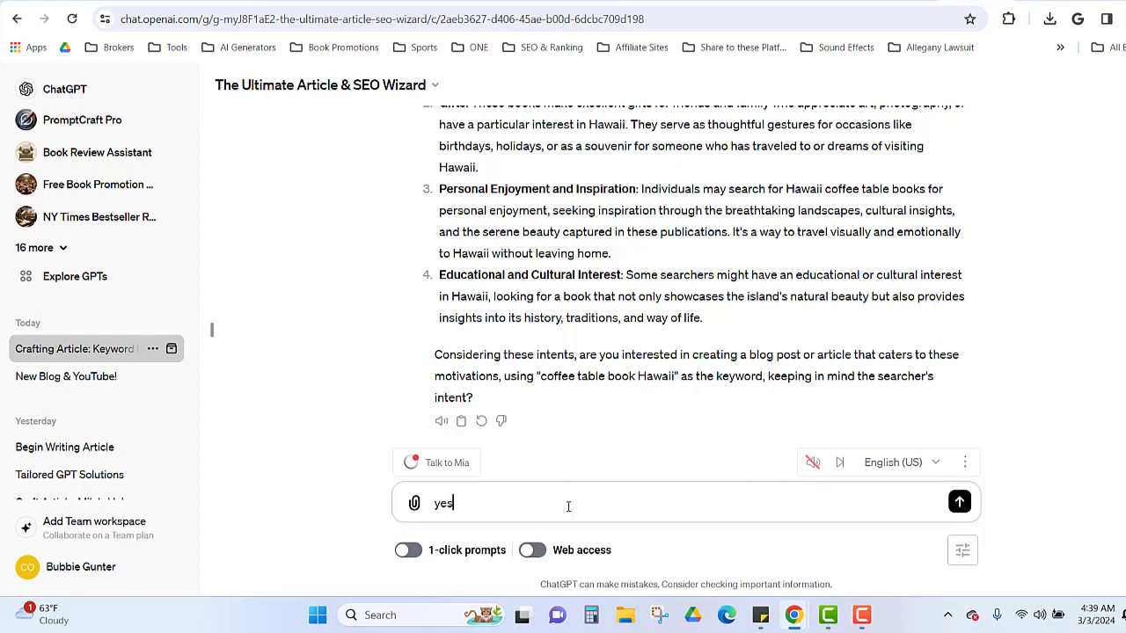
{"action": "key", "text": "Return"}
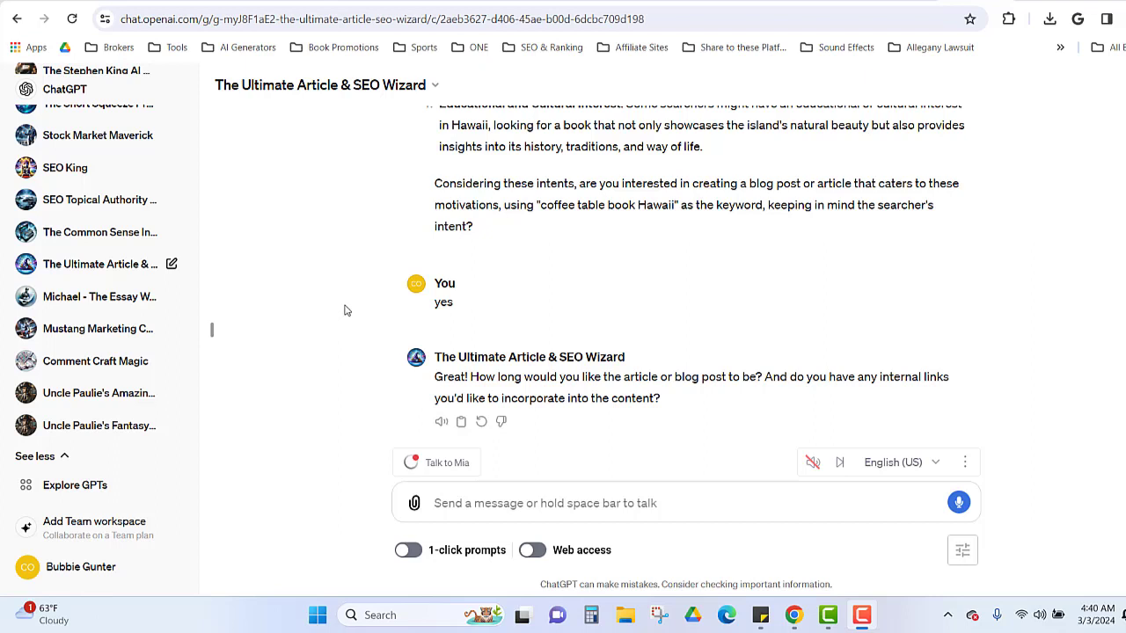
{"action": "left_click", "coordinate": [518, 504]}
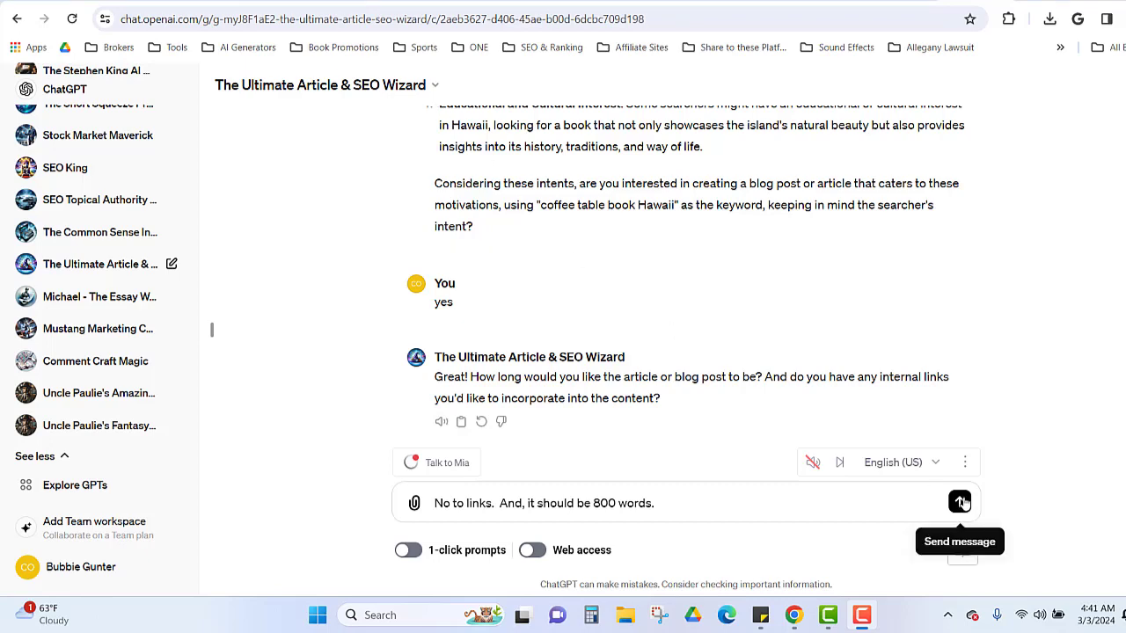
{"action": "key", "text": "Return"}
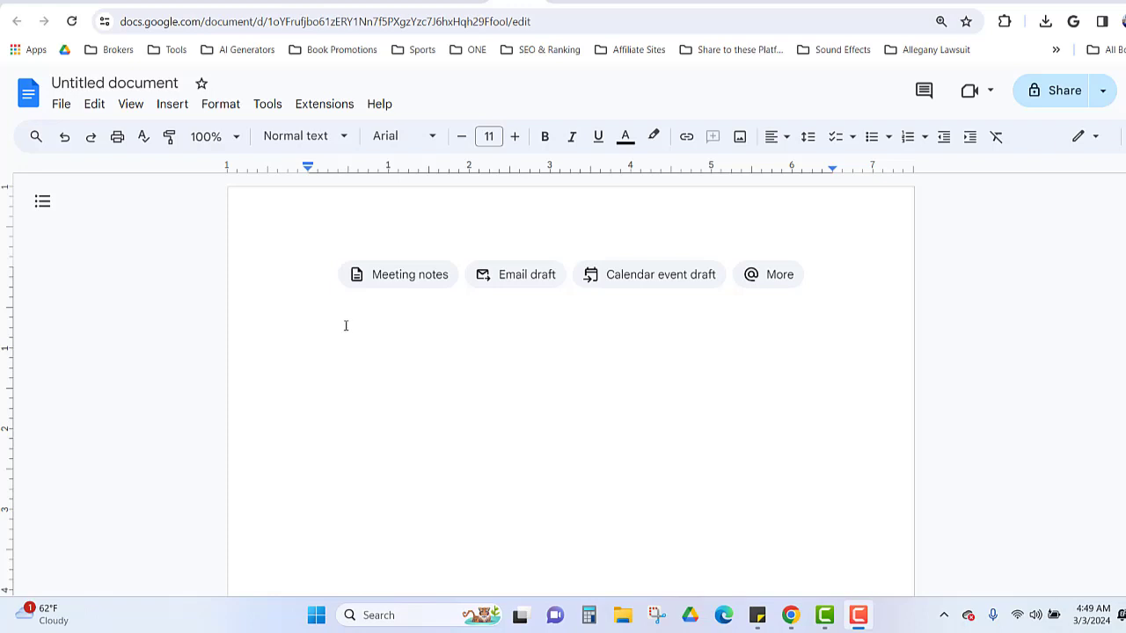
- Paste the generated Hawaii coffee table book article into the blank Google Docs document and return to its beginning
{"action": "left_click", "coordinate": [295, 287]}
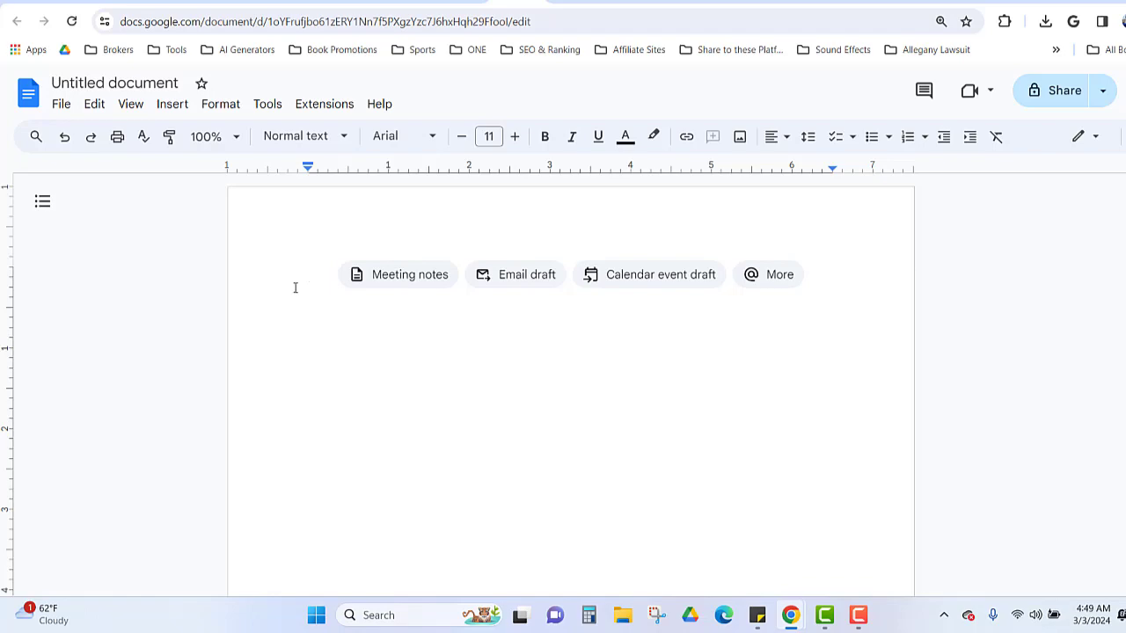
{"action": "key", "text": "ctrl+v"}
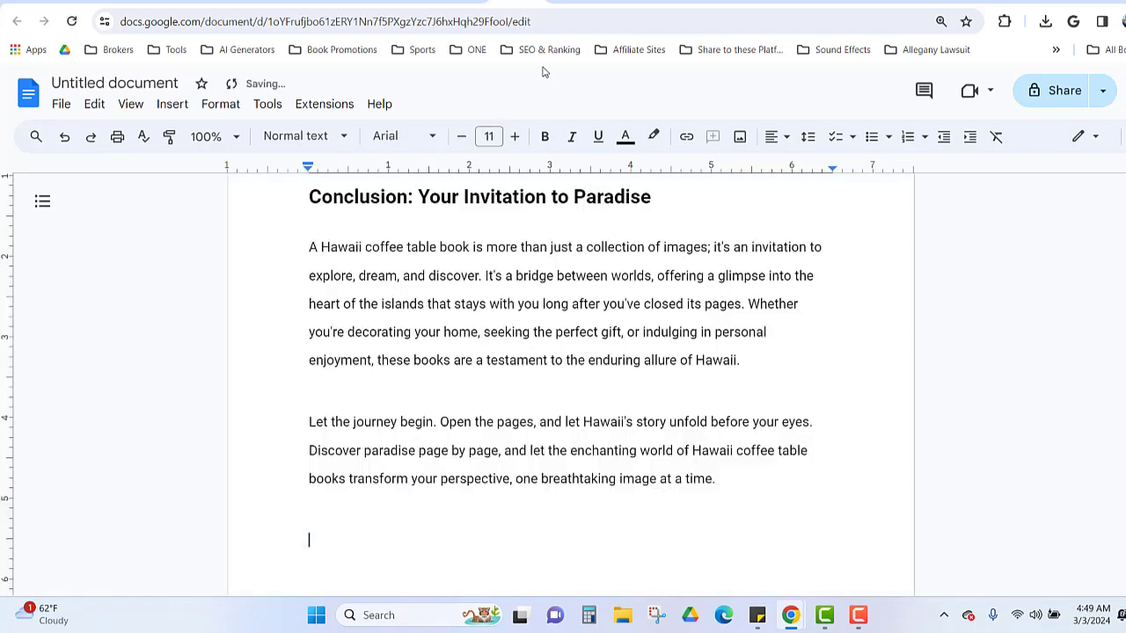
{"action": "scroll", "coordinate": [536, 326], "scroll_direction": "up", "scroll_amount": 20}
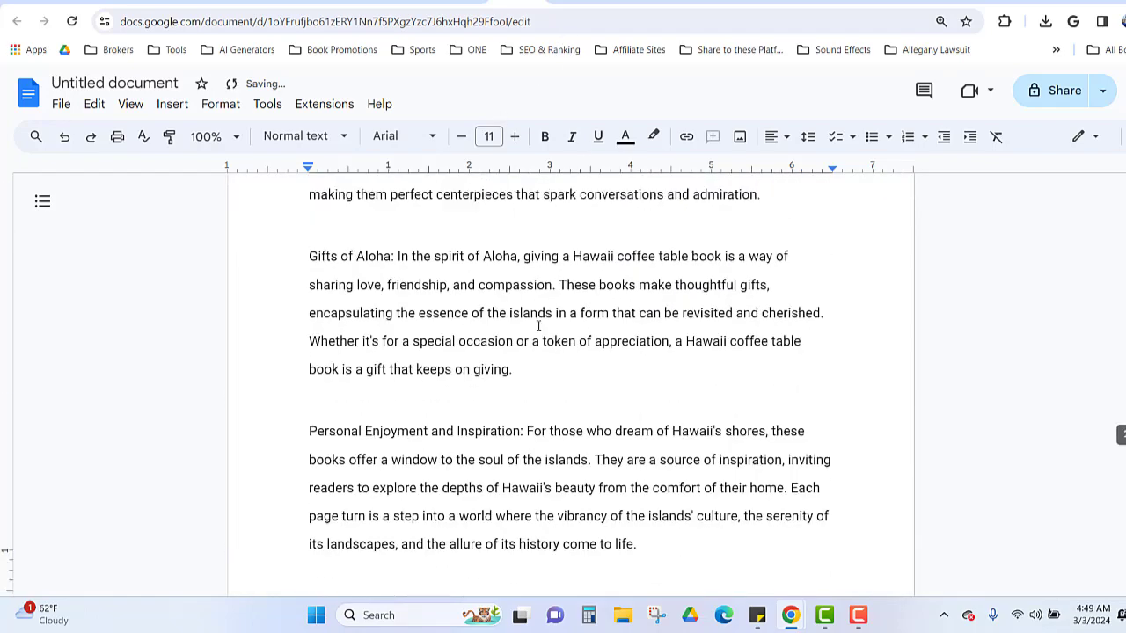
{"action": "scroll", "coordinate": [538, 326], "scroll_direction": "up", "scroll_amount": 4}
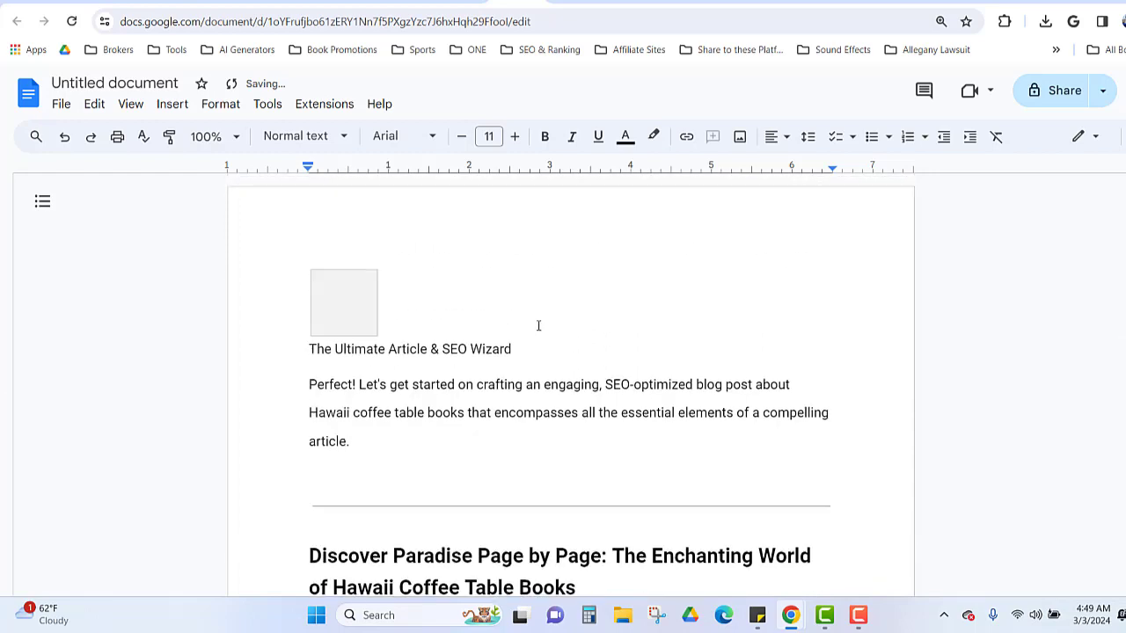
{"action": "scroll", "coordinate": [537, 329], "scroll_direction": "down", "scroll_amount": 3}
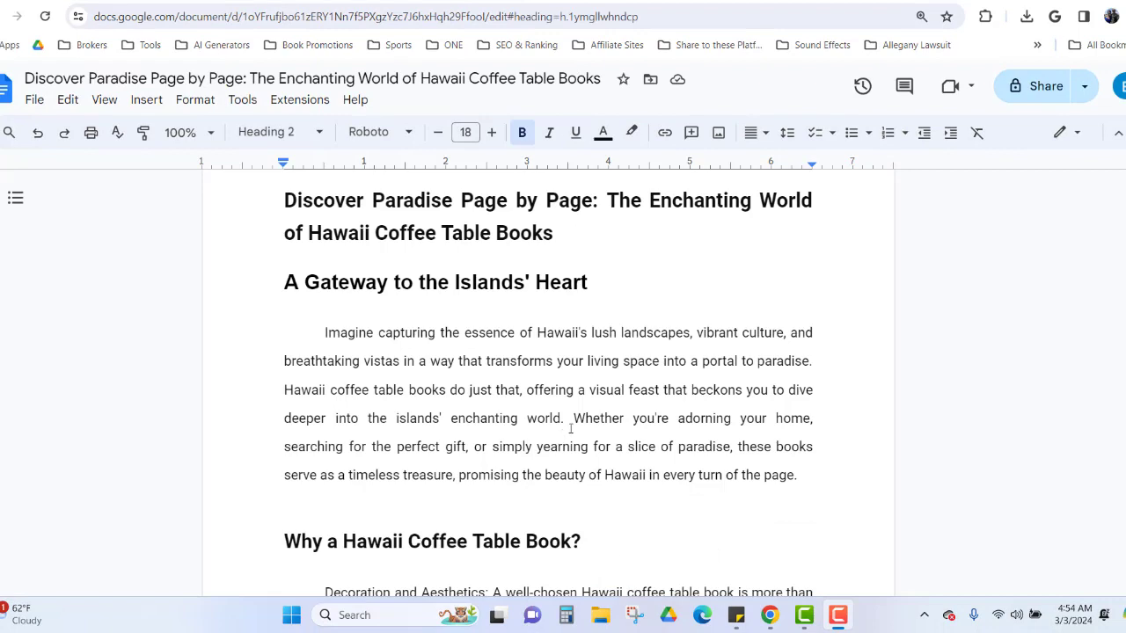
- Remove "Coffee Table Books" from the document's name, leaving "Discover Paradise Page by Page: The Enchanting World of Hawaii"
{"action": "scroll", "coordinate": [571, 430], "scroll_direction": "down", "scroll_amount": 3}
{"action": "scroll", "coordinate": [571, 429], "scroll_direction": "up", "scroll_amount": 4}
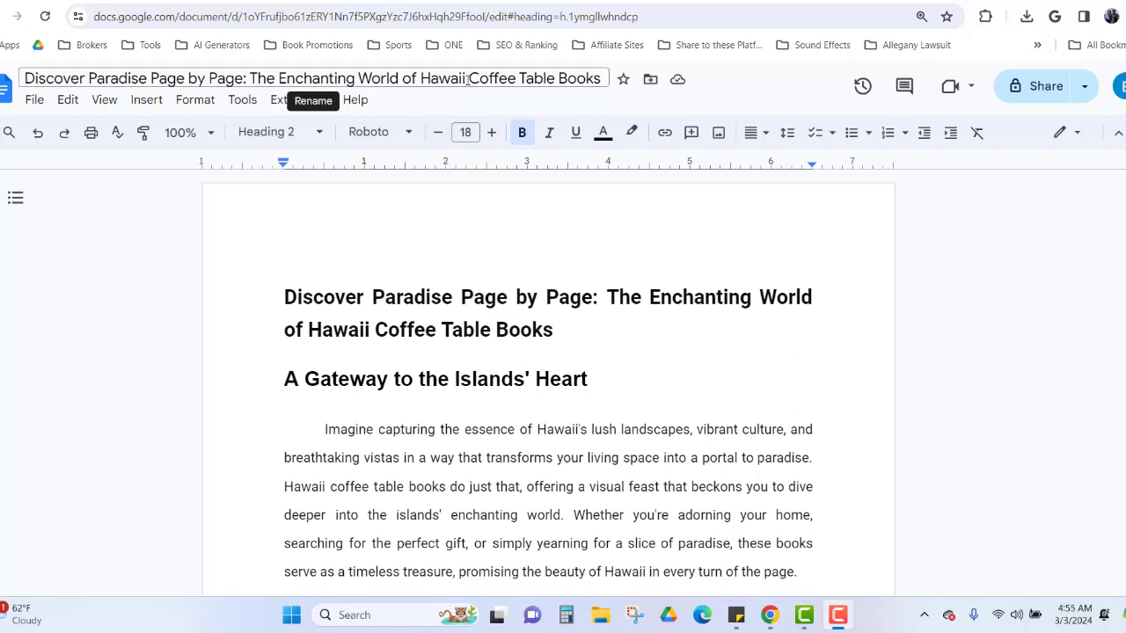
{"action": "left_click_drag", "start_coordinate": [467, 78], "coordinate": [612, 92]}
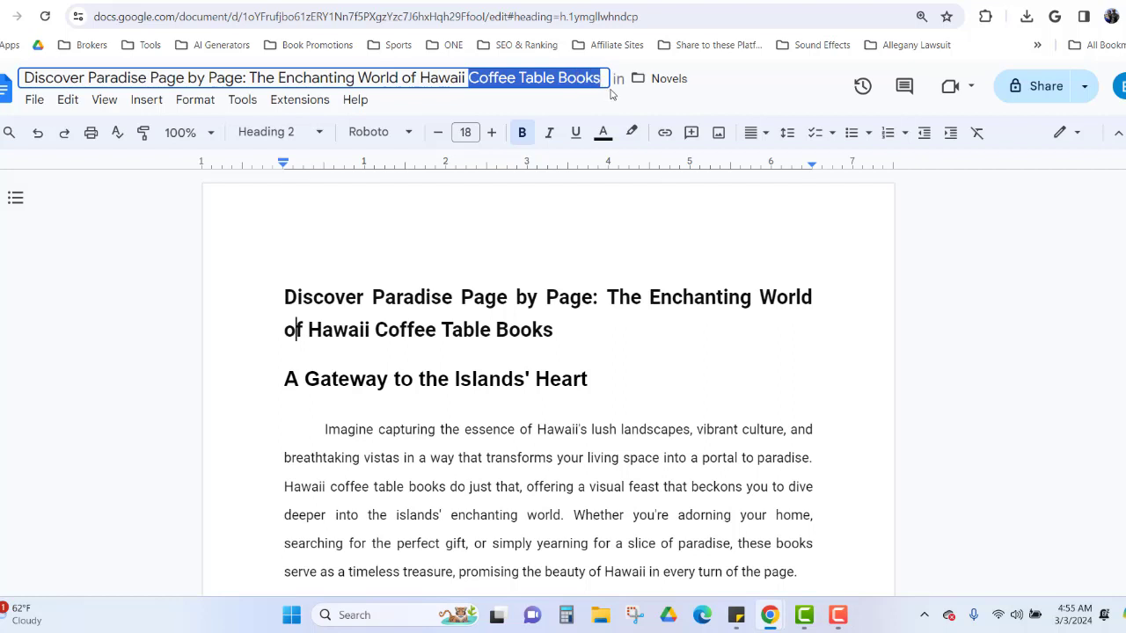
{"action": "key", "text": "BackSpace"}
{"action": "key", "text": "BackSpace"}
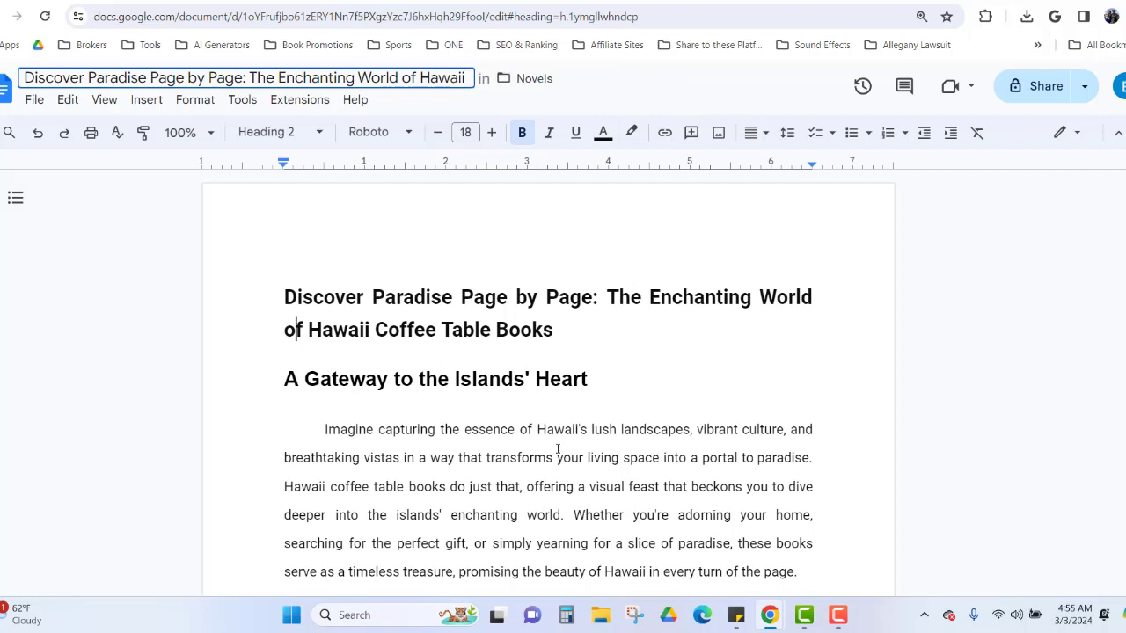
{"action": "left_click", "coordinate": [526, 390]}
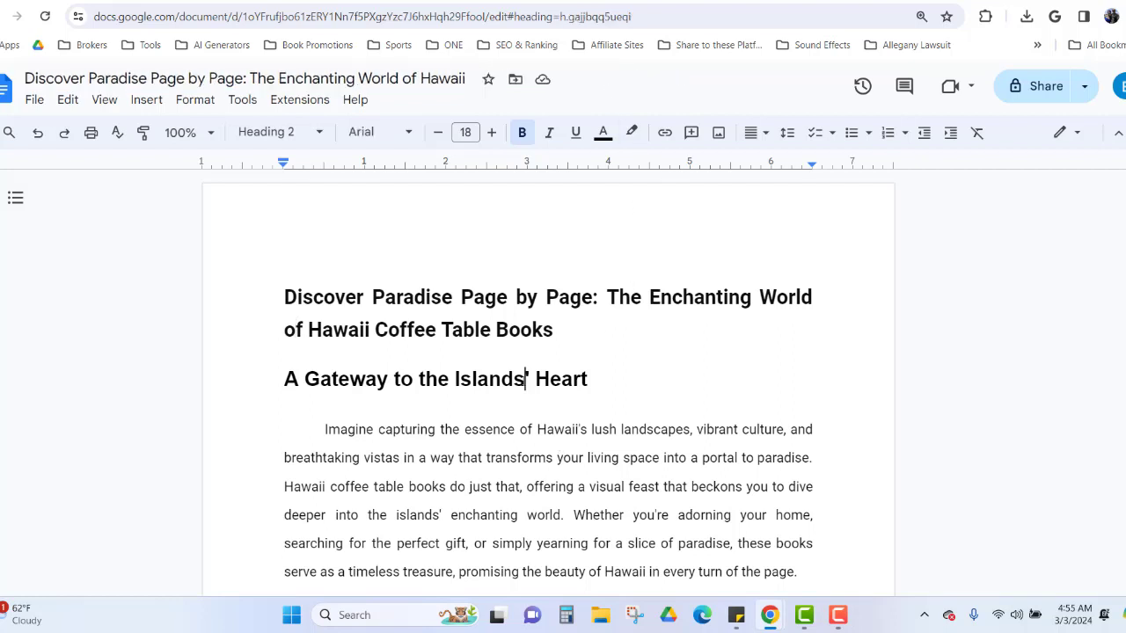
- Delete "Coffee Table Books" from the main heading and keep "A Gateway to the Islands' Heart" on its own line
{"action": "left_click", "coordinate": [377, 330]}
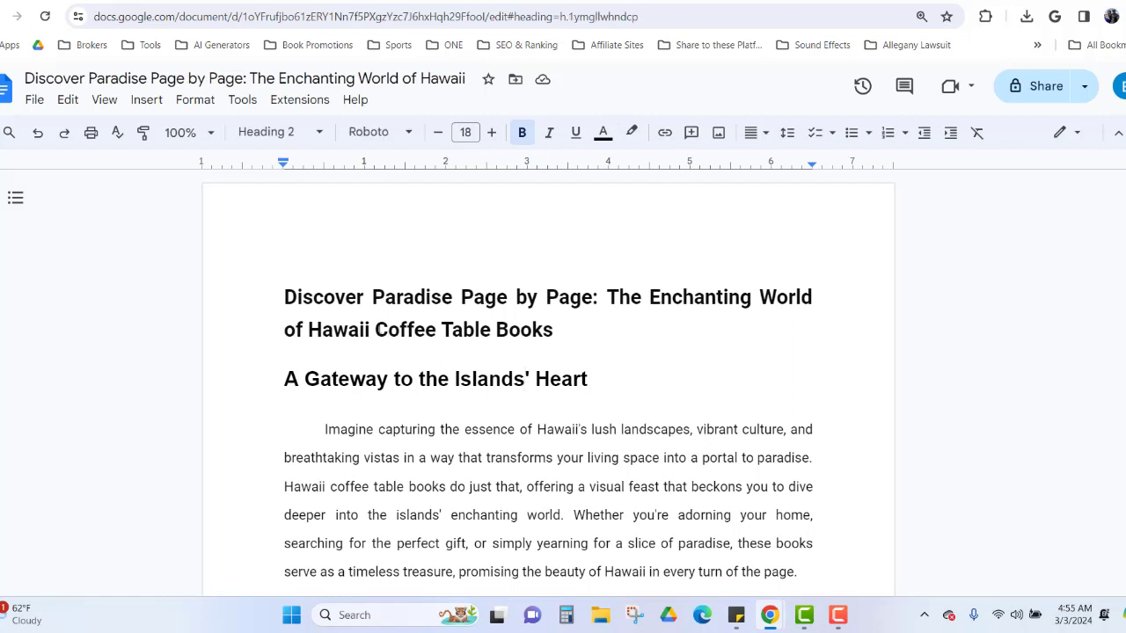
{"action": "left_click_drag", "start_coordinate": [376, 330], "coordinate": [556, 338]}
{"action": "key", "text": "BackSpace"}
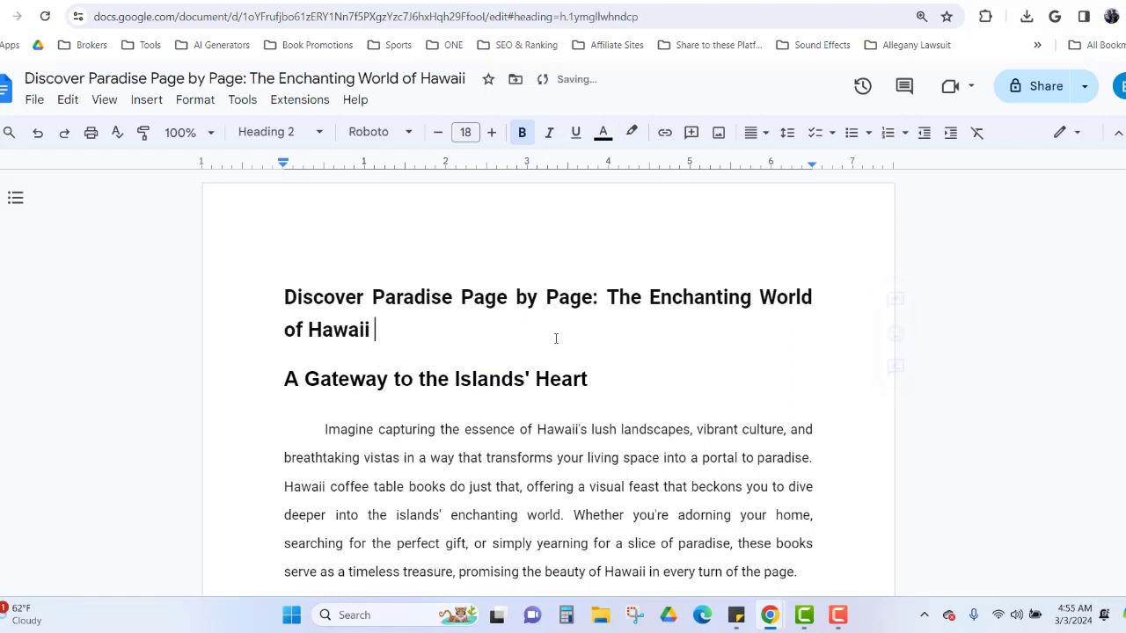
{"action": "key", "text": "Delete"}
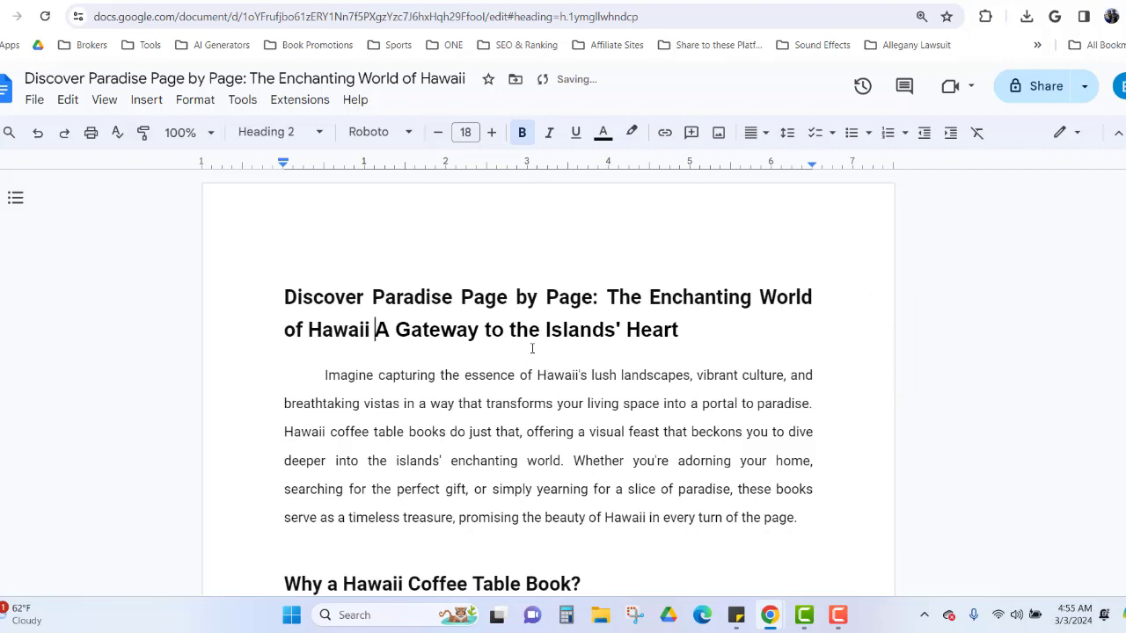
{"action": "key", "text": "Return"}
- Reword the opening paragraph to say "Our Hawaii coffee table book hopes do just that" and "this book serves as a timeless treasure"
{"action": "scroll", "coordinate": [539, 385], "scroll_direction": "down", "scroll_amount": 3}
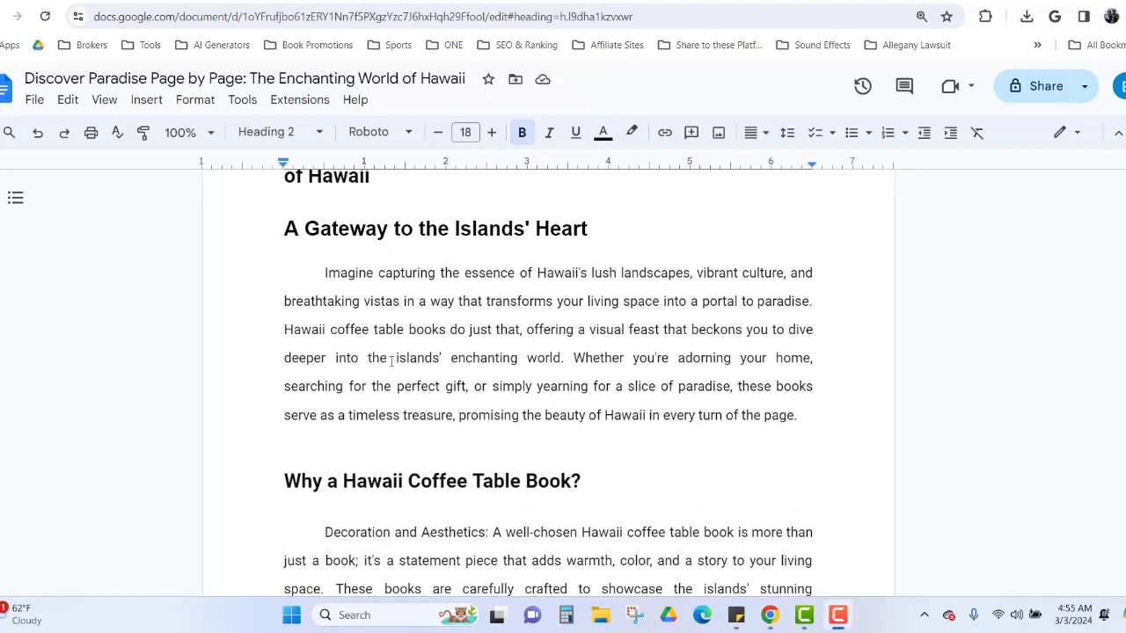
{"action": "left_click", "coordinate": [283, 332]}
{"action": "type", "text": "Our"}
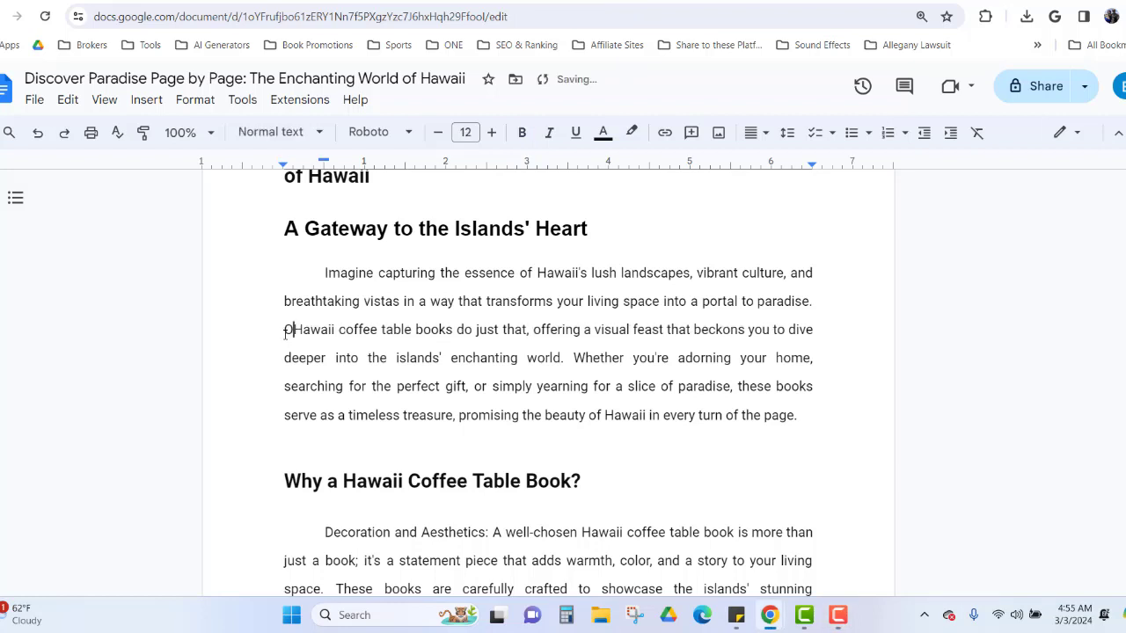
{"action": "key", "text": "Right"}
{"action": "key", "text": "Right"}
{"action": "key", "text": "Right"}
{"action": "key", "text": "Right"}
{"action": "key", "text": "Right"}
{"action": "key", "text": "Right"}
{"action": "key", "text": "Right"}
{"action": "key", "text": "Right"}
{"action": "key", "text": "Right"}
{"action": "key", "text": "Right"}
{"action": "key", "text": "Right"}
{"action": "key", "text": "Right"}
{"action": "key", "text": "Right"}
{"action": "key", "text": "Right"}
{"action": "key", "text": "Right"}
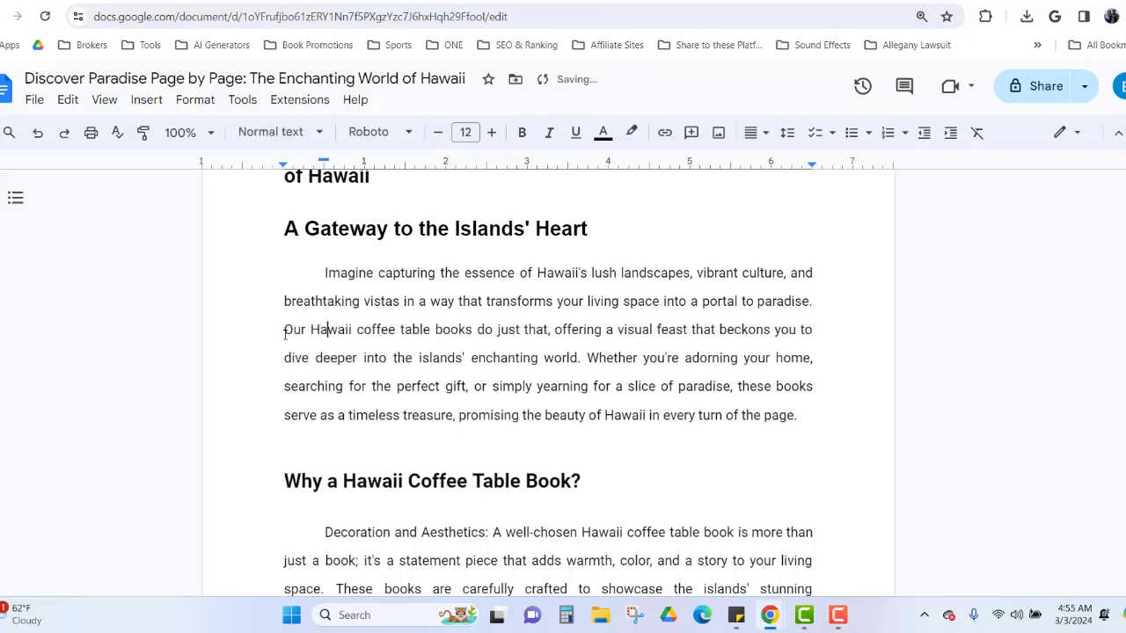
{"action": "key", "text": "Right"}
{"action": "key", "text": "Right"}
{"action": "key", "text": "Right"}
{"action": "key", "text": "Right"}
{"action": "key", "text": "BackSpace"}
{"action": "type", "text": "hope"}
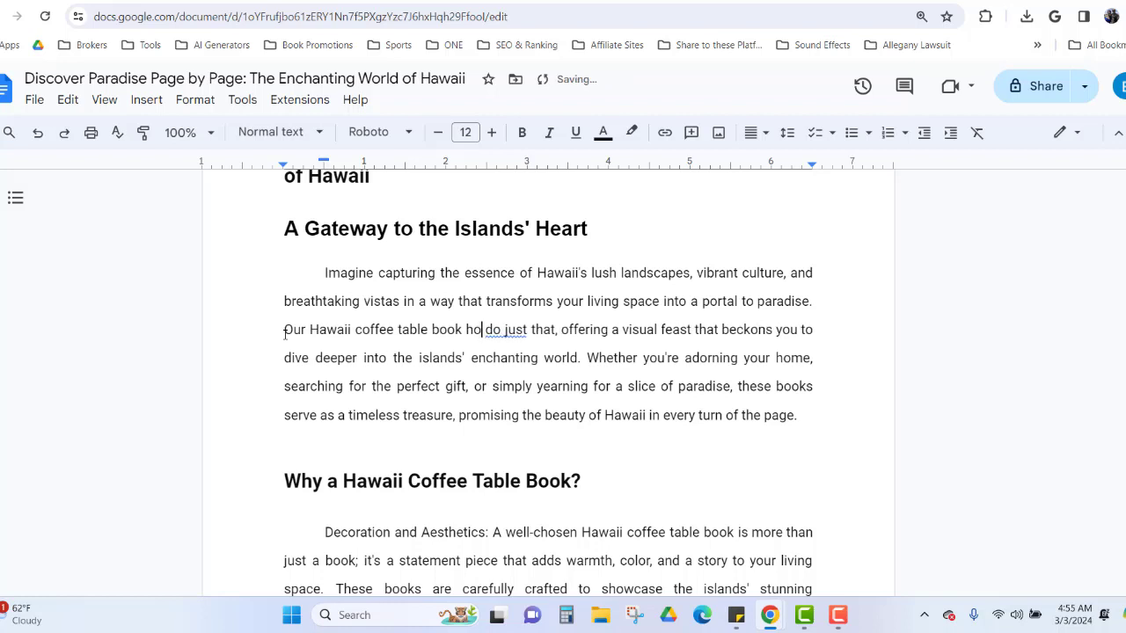
{"action": "type", "text": "s"}
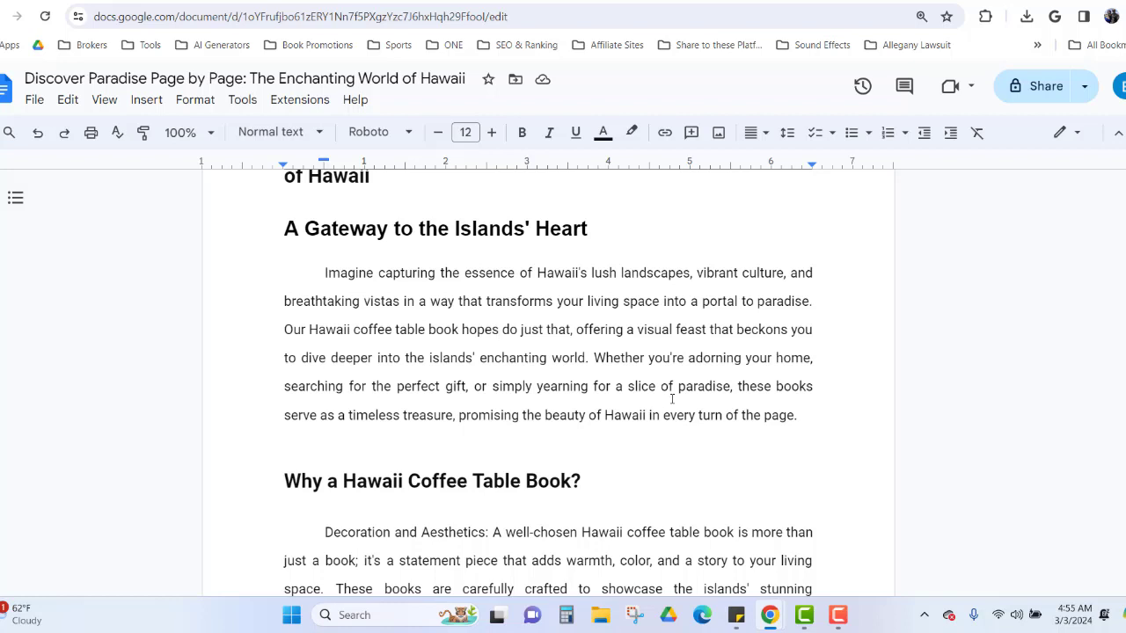
{"action": "left_click", "coordinate": [771, 387]}
{"action": "key", "text": "ctrl+z"}
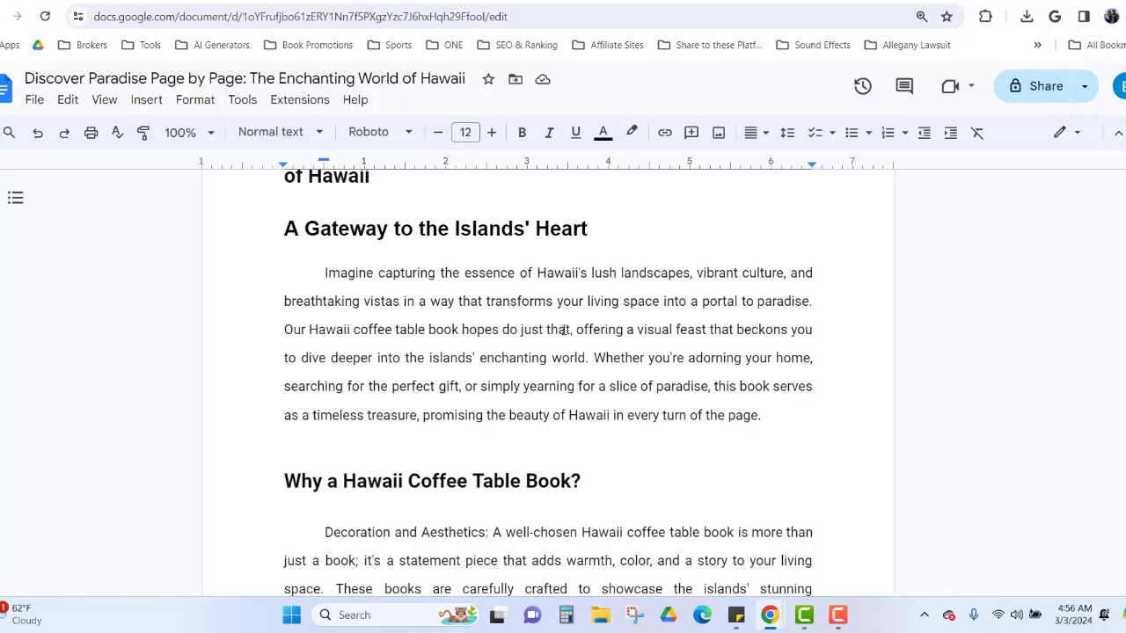
- Switch to the Pixabay image search results for hawaii
{"action": "key", "text": "ctrl+Tab"}
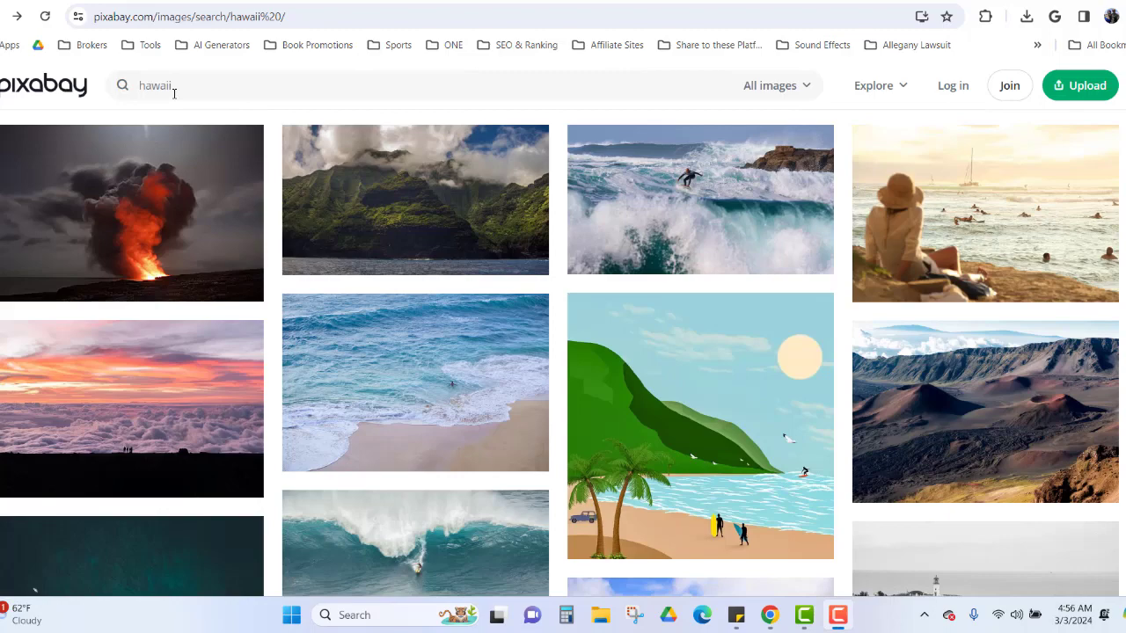
- Open and download the photo of the woman in a sun hat watching swimmers from the beach
{"action": "scroll", "coordinate": [482, 258], "scroll_direction": "down", "scroll_amount": 3}
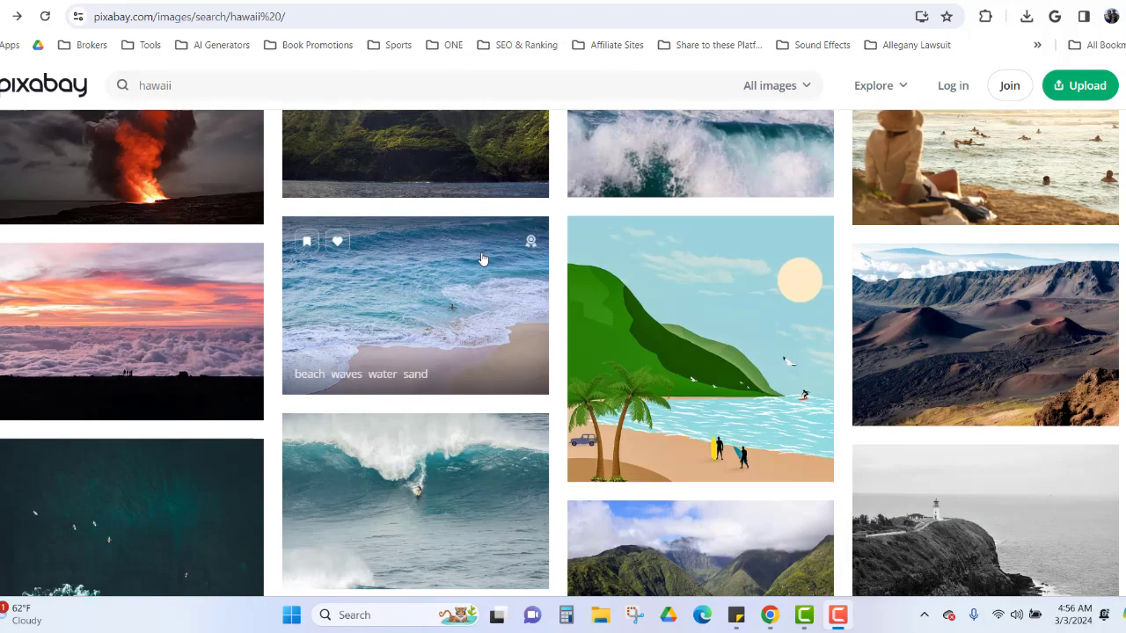
{"action": "scroll", "coordinate": [482, 255], "scroll_direction": "up", "scroll_amount": 3}
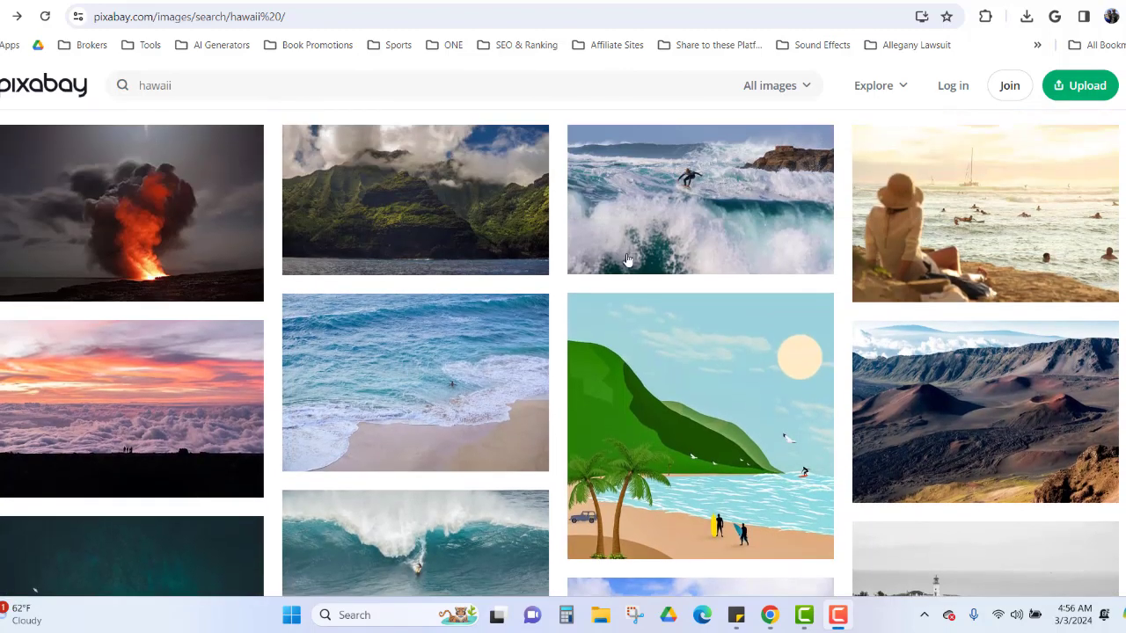
{"action": "left_click", "coordinate": [985, 225]}
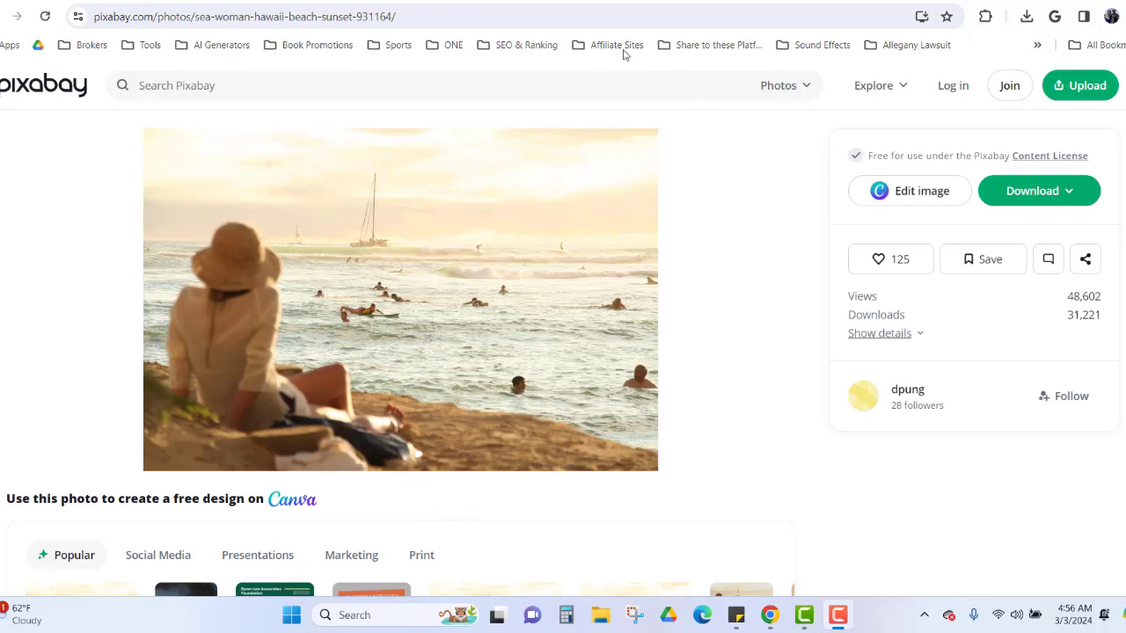
- Switch to the Google Docs document and insert the downloaded image sea-931164_1280 at the start of the opening paragraph
{"action": "key", "text": "ctrl+Tab"}
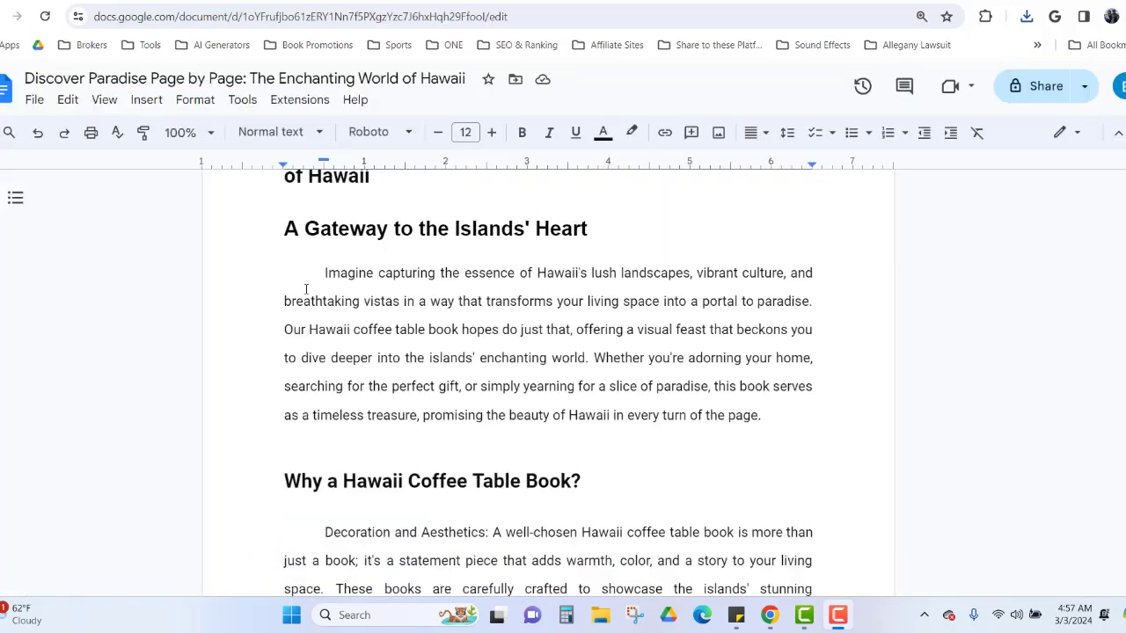
{"action": "scroll", "coordinate": [307, 290], "scroll_direction": "up", "scroll_amount": 1}
{"action": "scroll", "coordinate": [307, 300], "scroll_direction": "down", "scroll_amount": 1}
{"action": "left_click", "coordinate": [282, 274]}
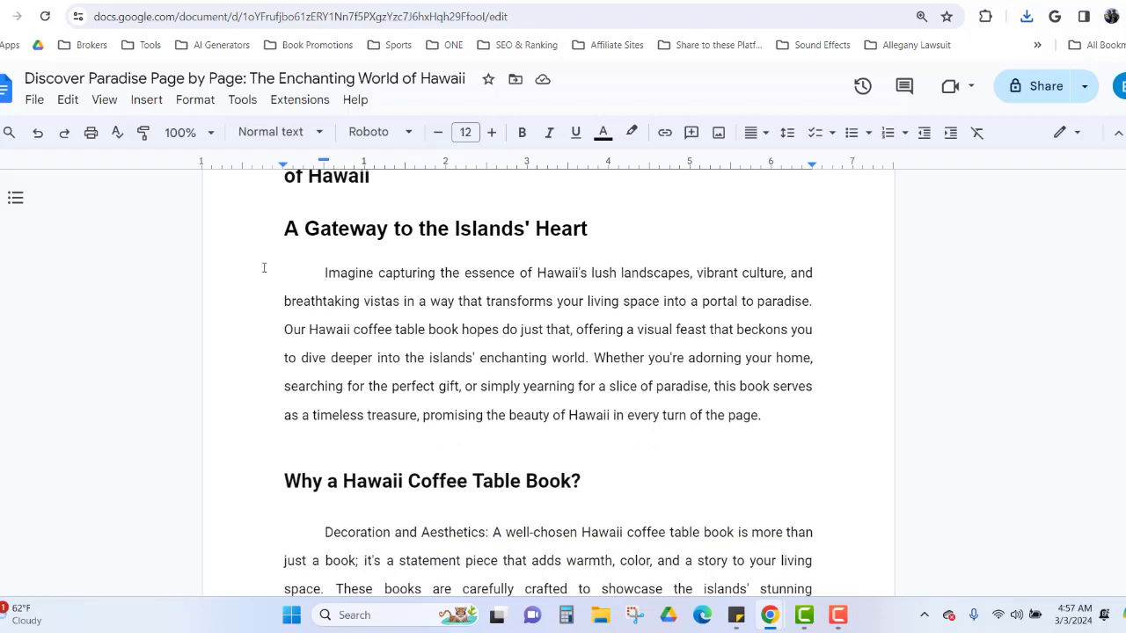
{"action": "left_click", "coordinate": [147, 103]}
{"action": "mouse_move", "coordinate": [247, 138]}
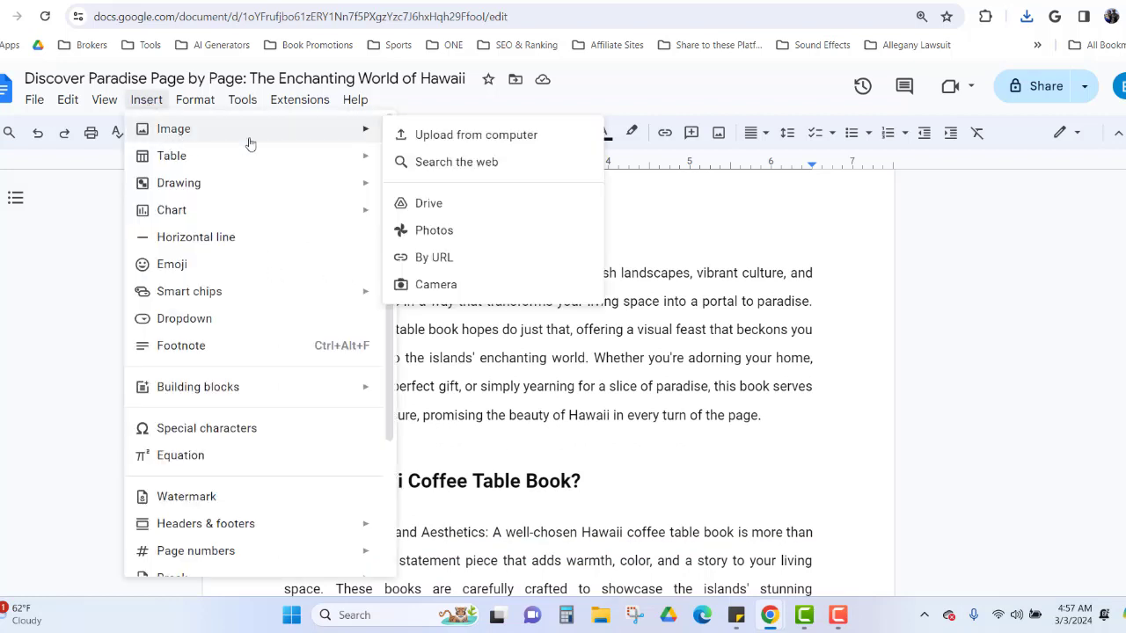
{"action": "left_click", "coordinate": [426, 137]}
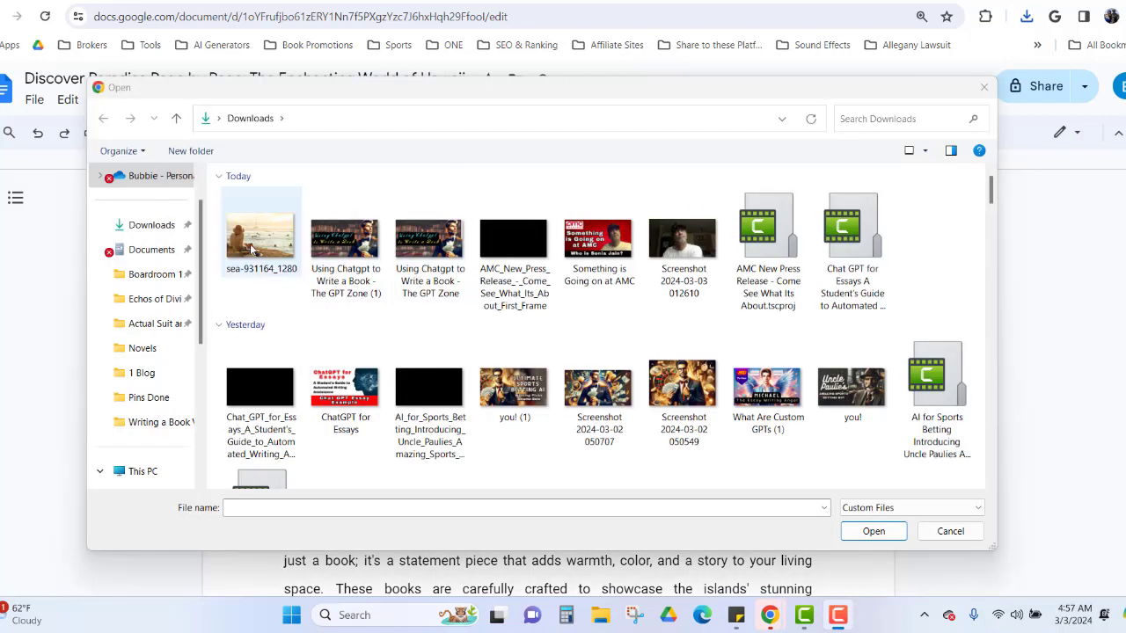
{"action": "double_click", "coordinate": [258, 239]}
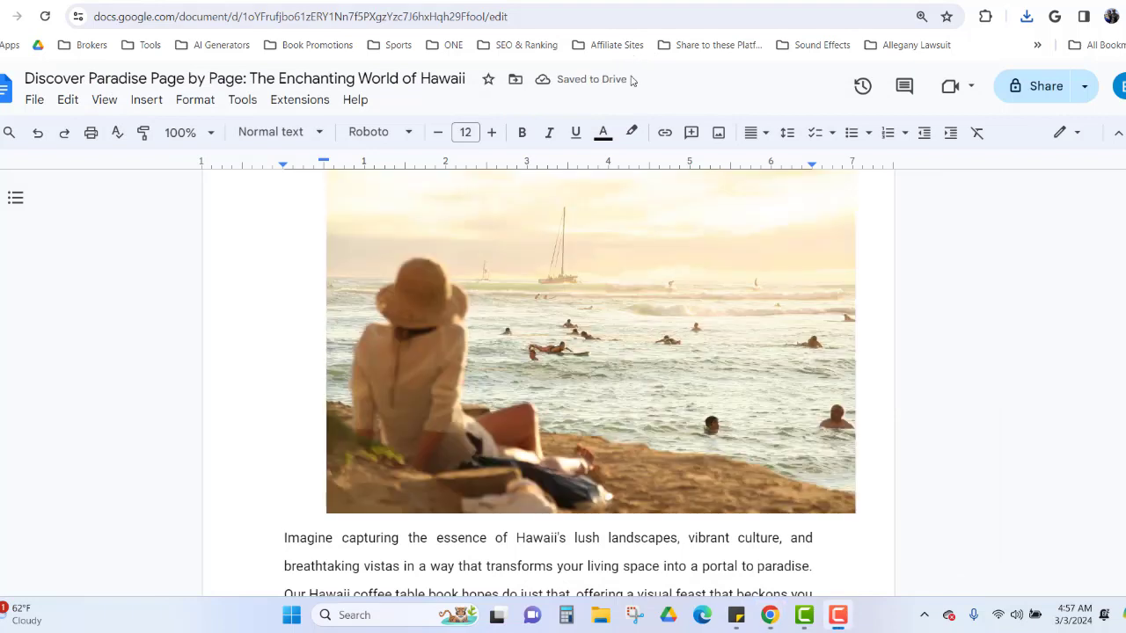
- Shrink the beach photo to a little over half the text width and wrap the opening paragraph around it
{"action": "left_click", "coordinate": [591, 333]}
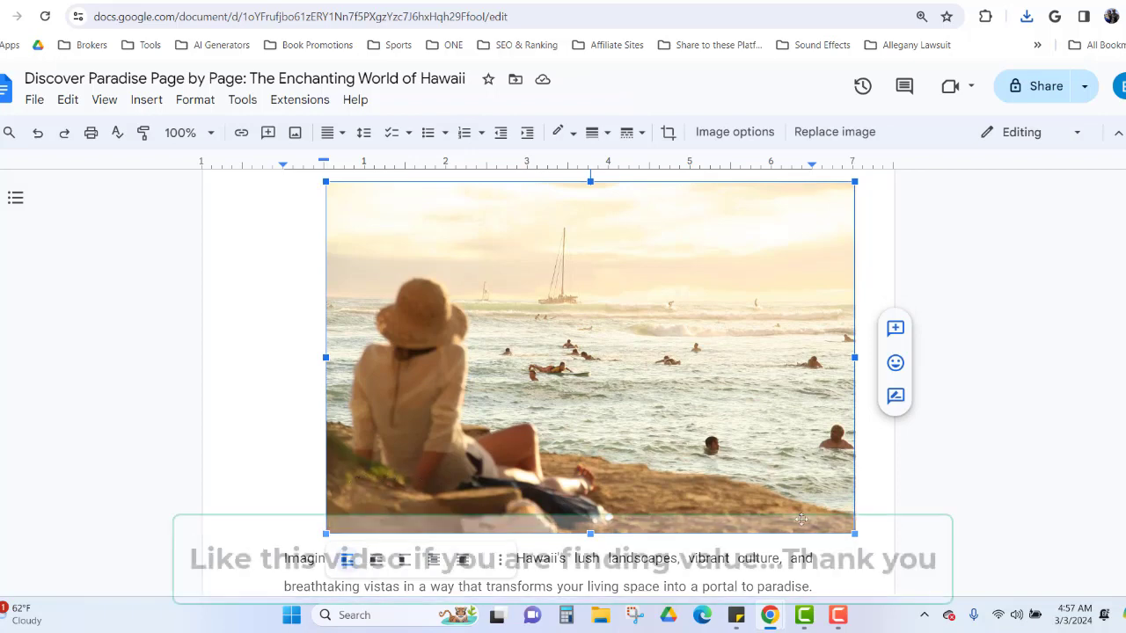
{"action": "left_click_drag", "start_coordinate": [855, 532], "coordinate": [550, 330]}
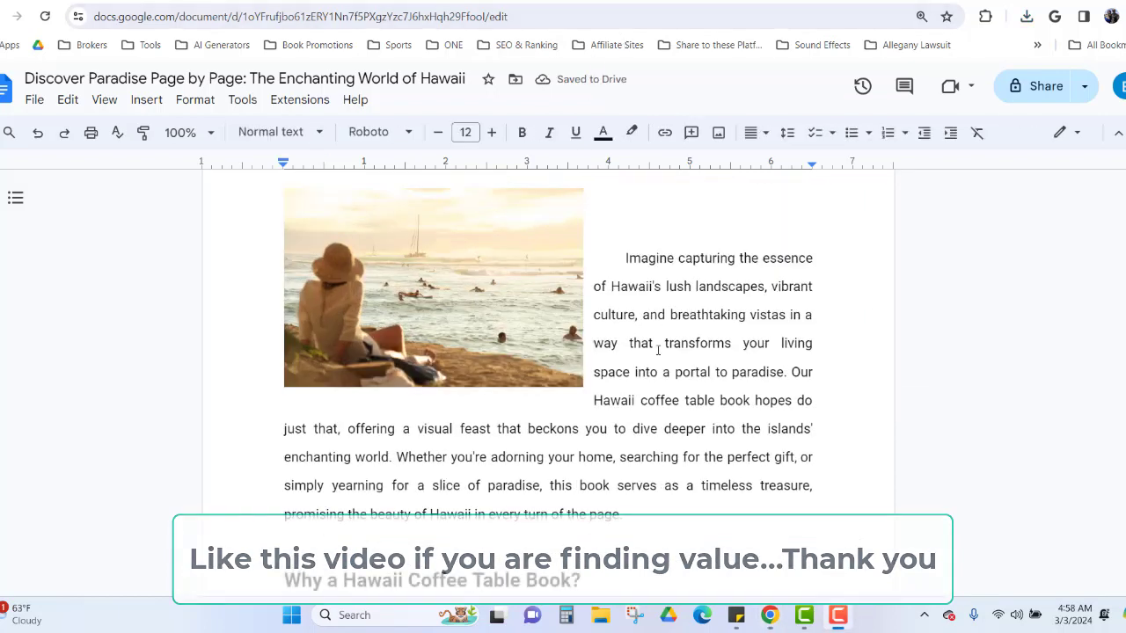
{"action": "scroll", "coordinate": [646, 349], "scroll_direction": "up", "scroll_amount": 2}
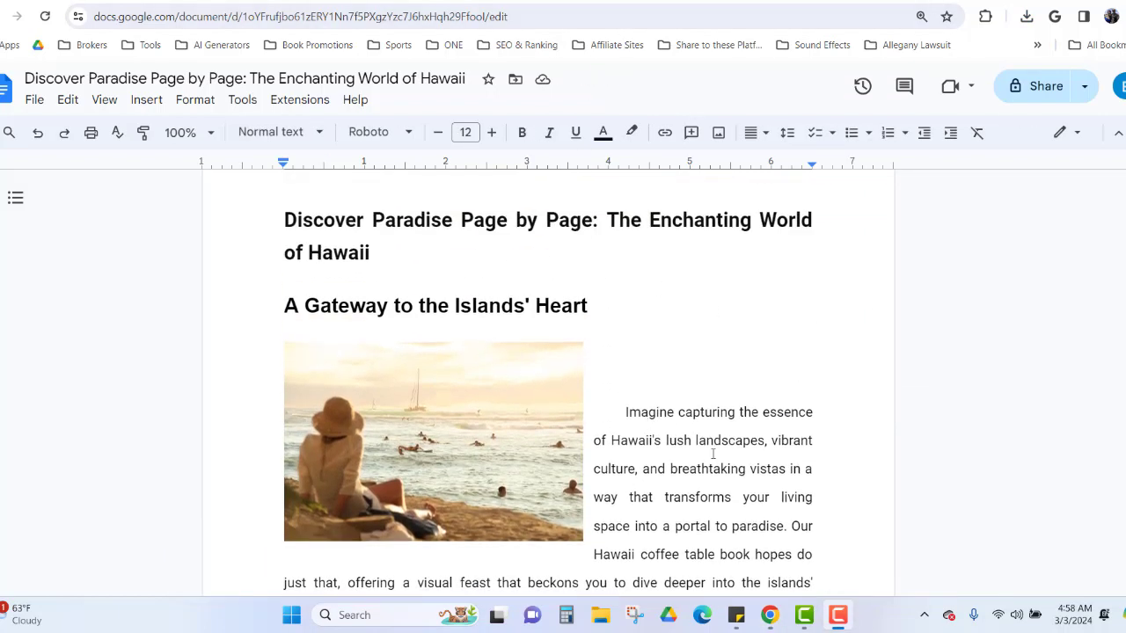
{"action": "scroll", "coordinate": [684, 389], "scroll_direction": "down", "scroll_amount": 3}
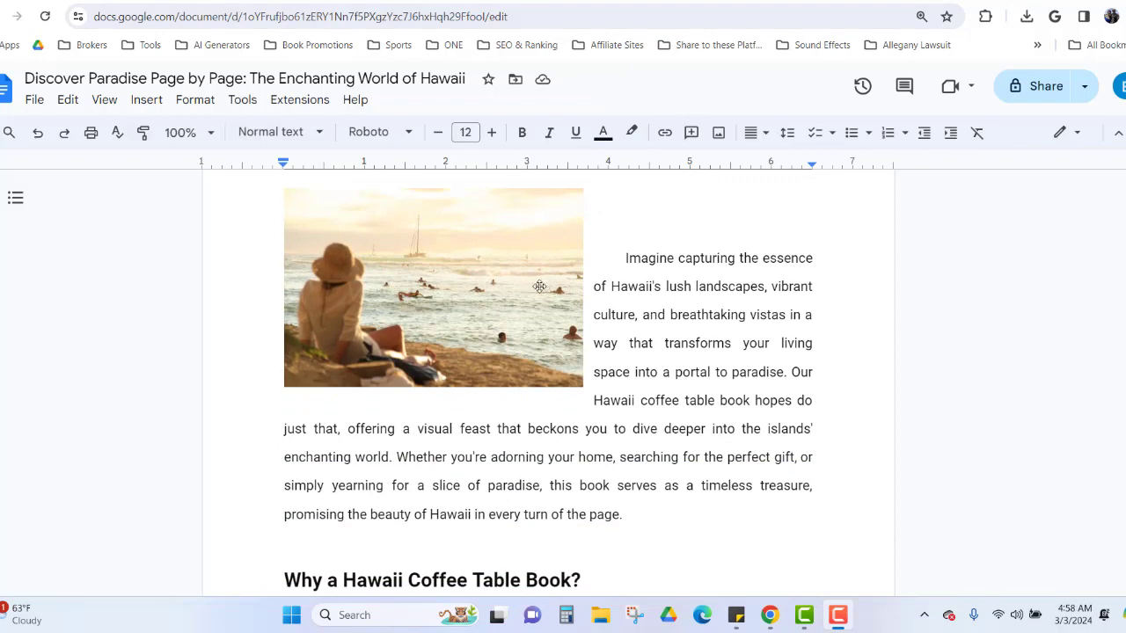
{"action": "scroll", "coordinate": [711, 343], "scroll_direction": "down", "scroll_amount": 5}
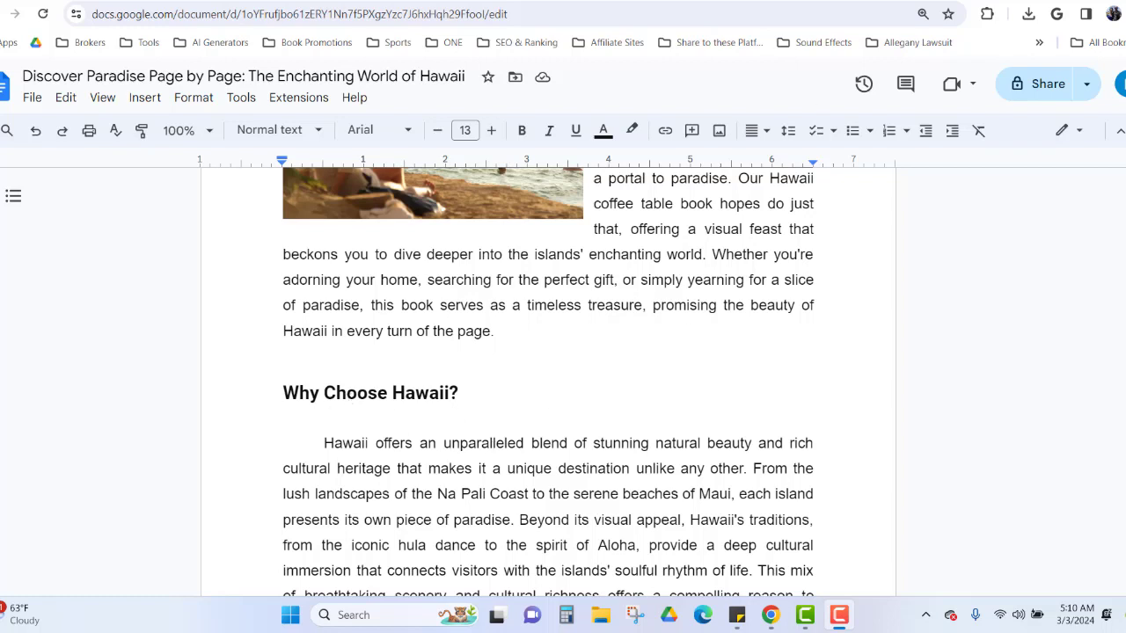
- Switch to The Ultimate Article & SEO Wizard chat and request 30 Hawaii destinations for the coffee table book in a numbered list
{"action": "key", "text": "ctrl+Tab"}
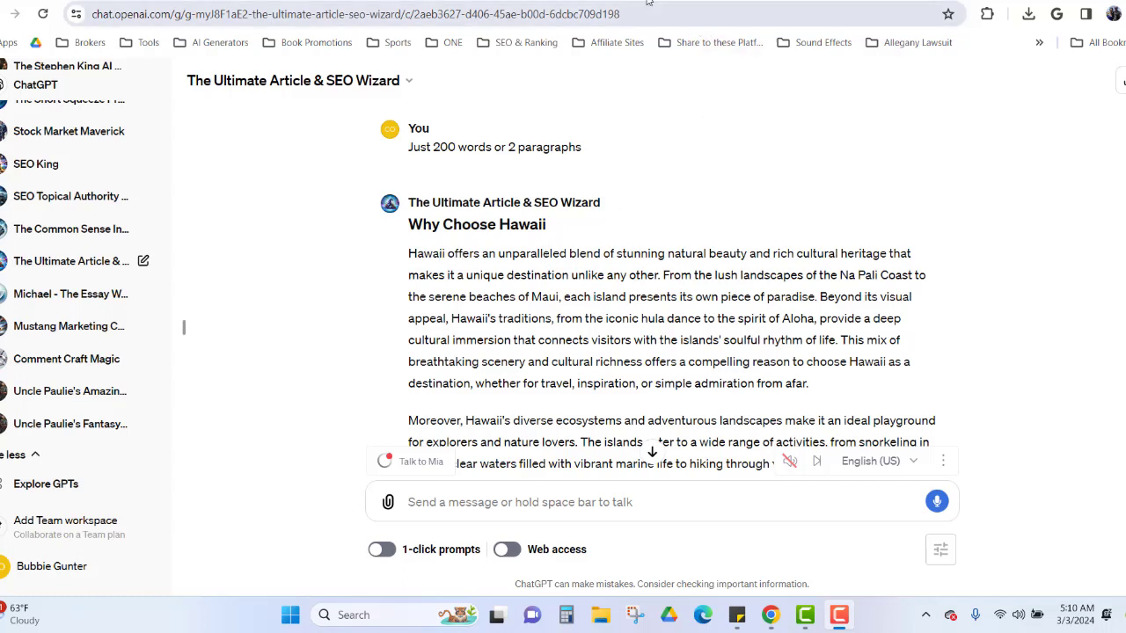
{"action": "left_click", "coordinate": [497, 2]}
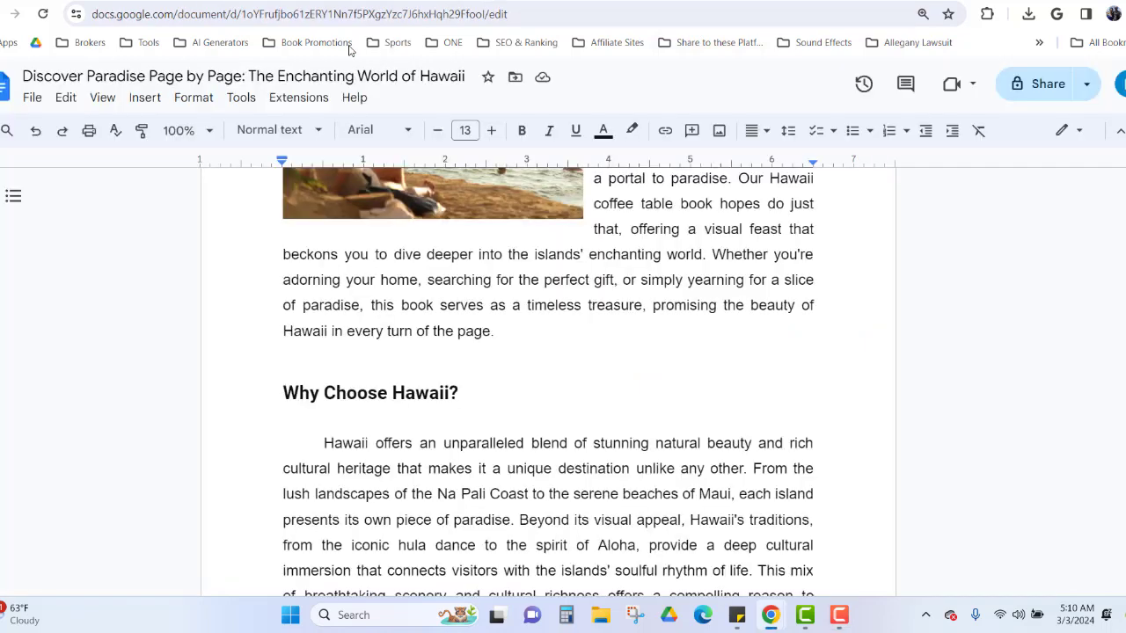
{"action": "scroll", "coordinate": [447, 343], "scroll_direction": "down", "scroll_amount": 2}
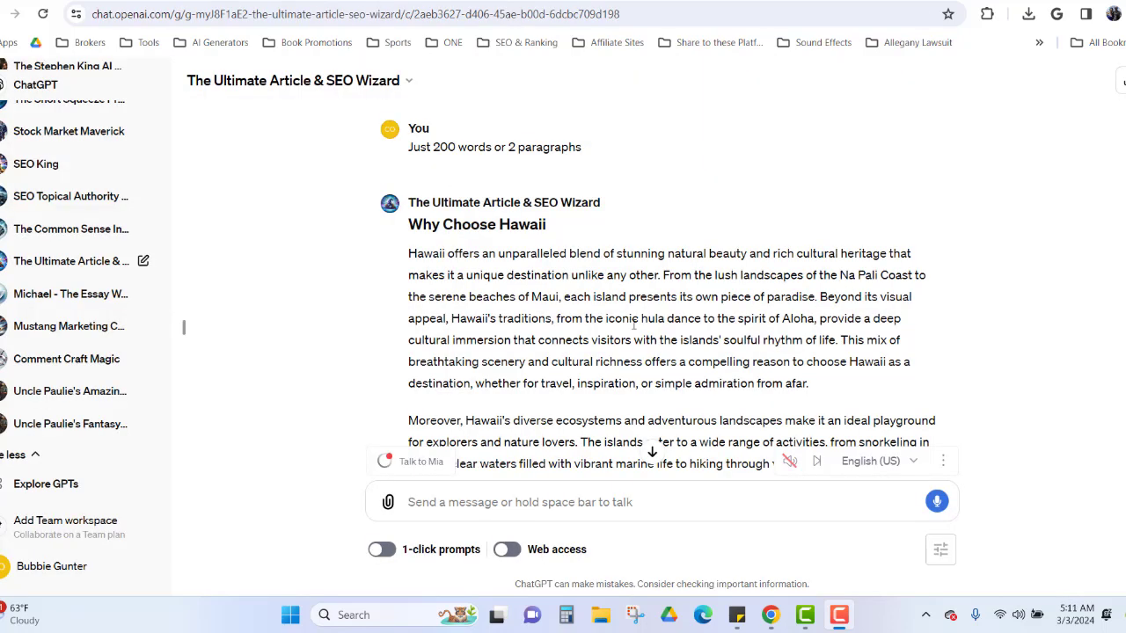
{"action": "scroll", "coordinate": [634, 343], "scroll_direction": "down", "scroll_amount": 2}
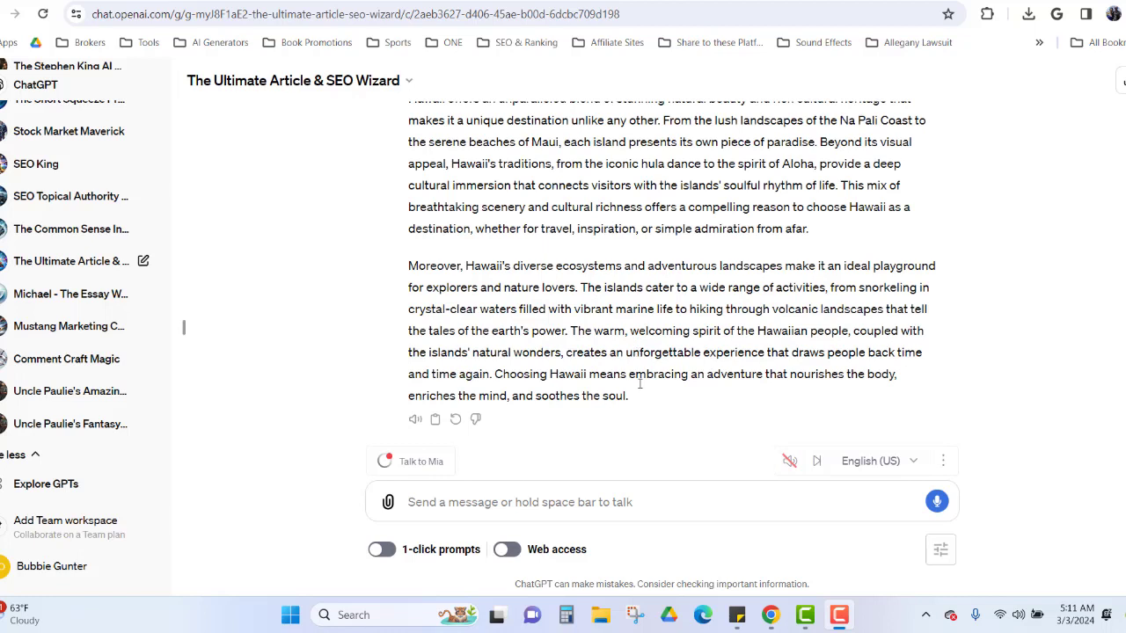
{"action": "left_click", "coordinate": [549, 503]}
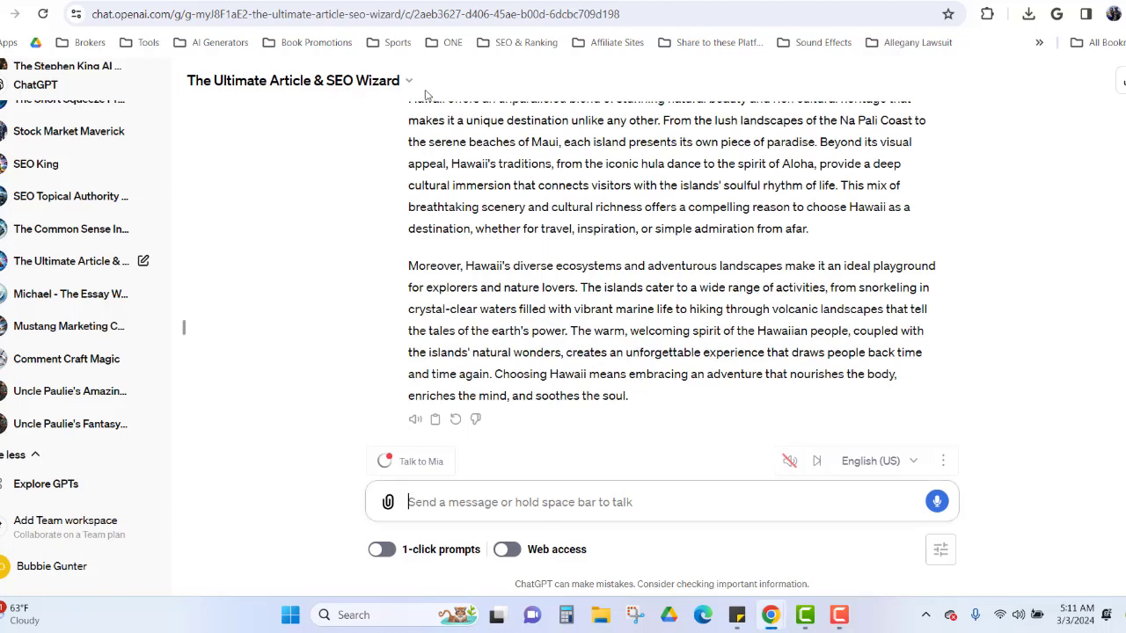
{"action": "type", "text": "Give me 30 destinations in Hawaii that our coffee table book can talk about.  Give me the destinations in a numbered list."}
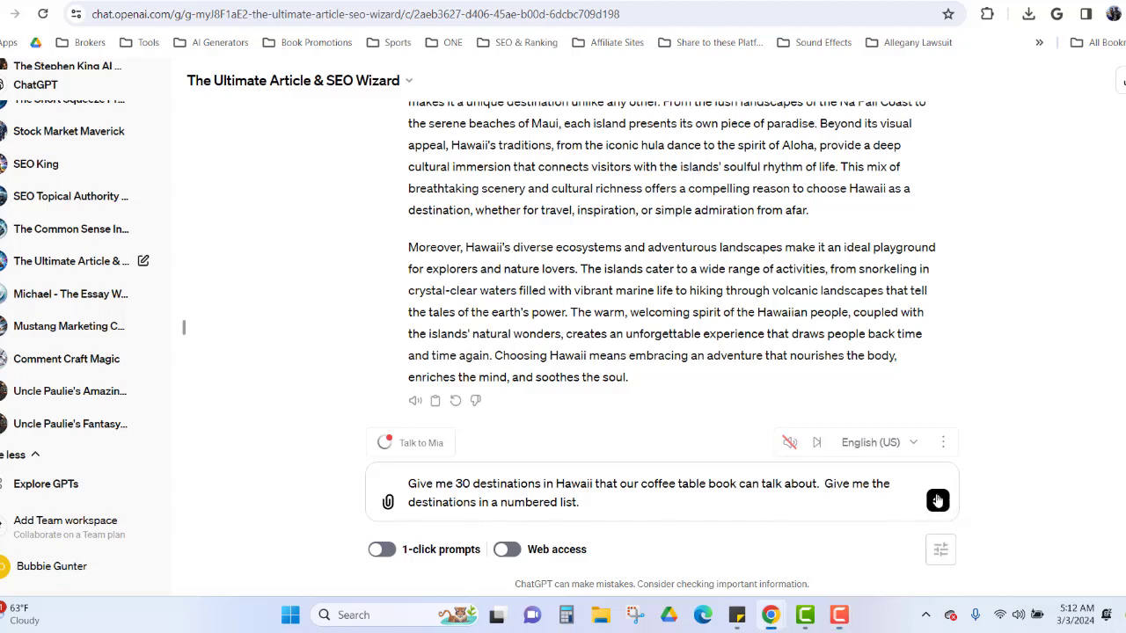
{"action": "left_click", "coordinate": [936, 499]}
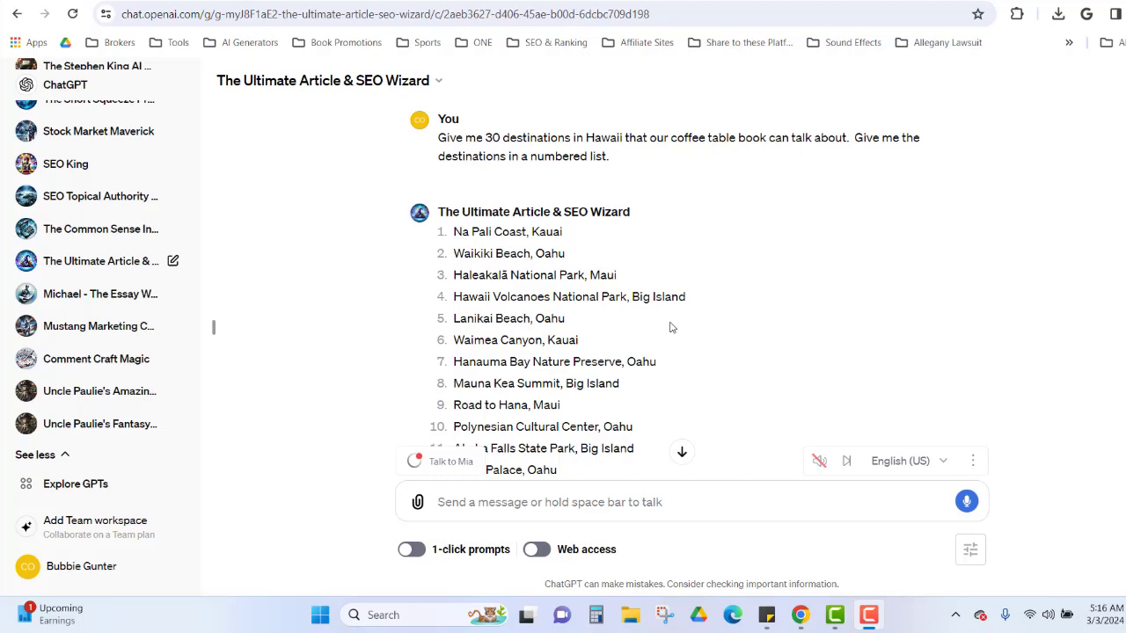
- Review the list of 30 destinations in the chat and in the document's Table of Contents
{"action": "scroll", "coordinate": [671, 327], "scroll_direction": "down", "scroll_amount": 5}
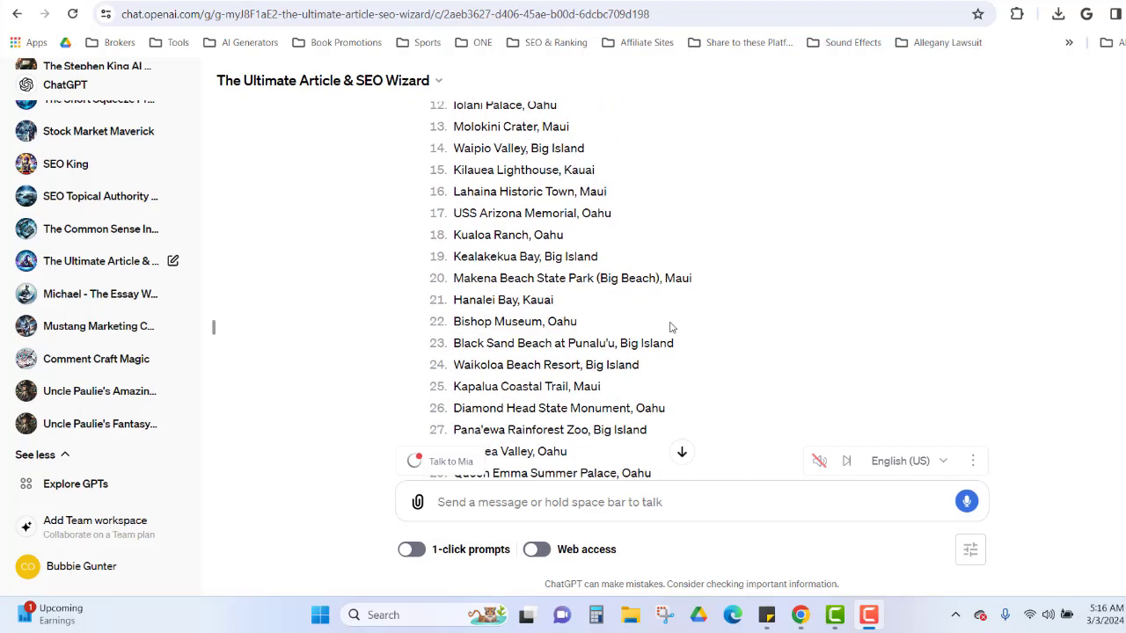
{"action": "scroll", "coordinate": [670, 327], "scroll_direction": "down", "scroll_amount": 2}
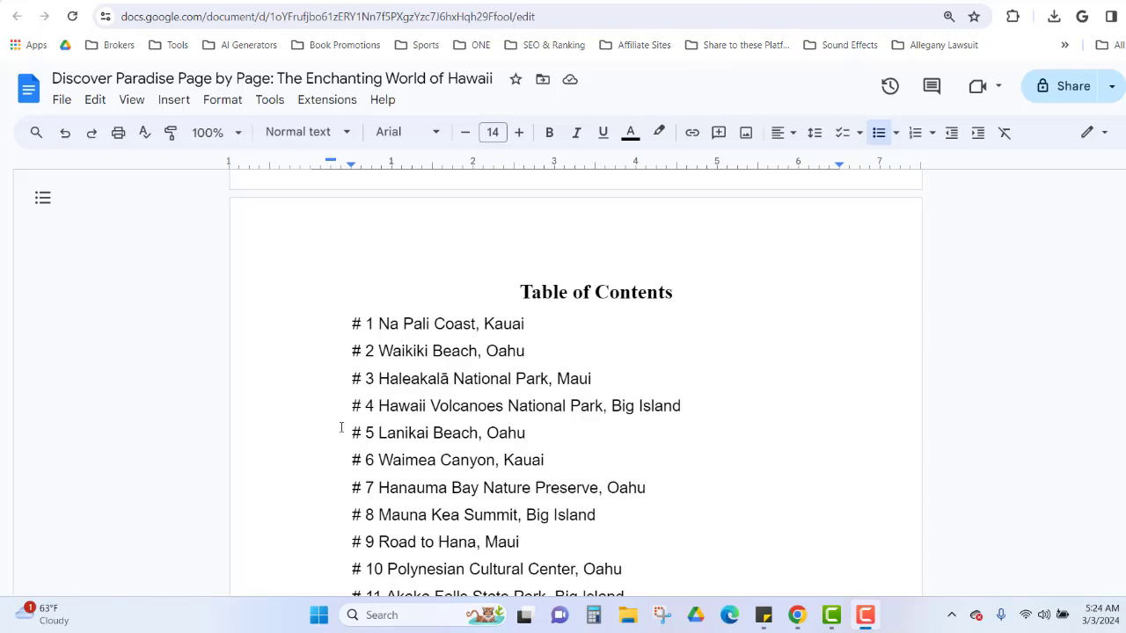
{"action": "scroll", "coordinate": [415, 464], "scroll_direction": "down", "scroll_amount": 6}
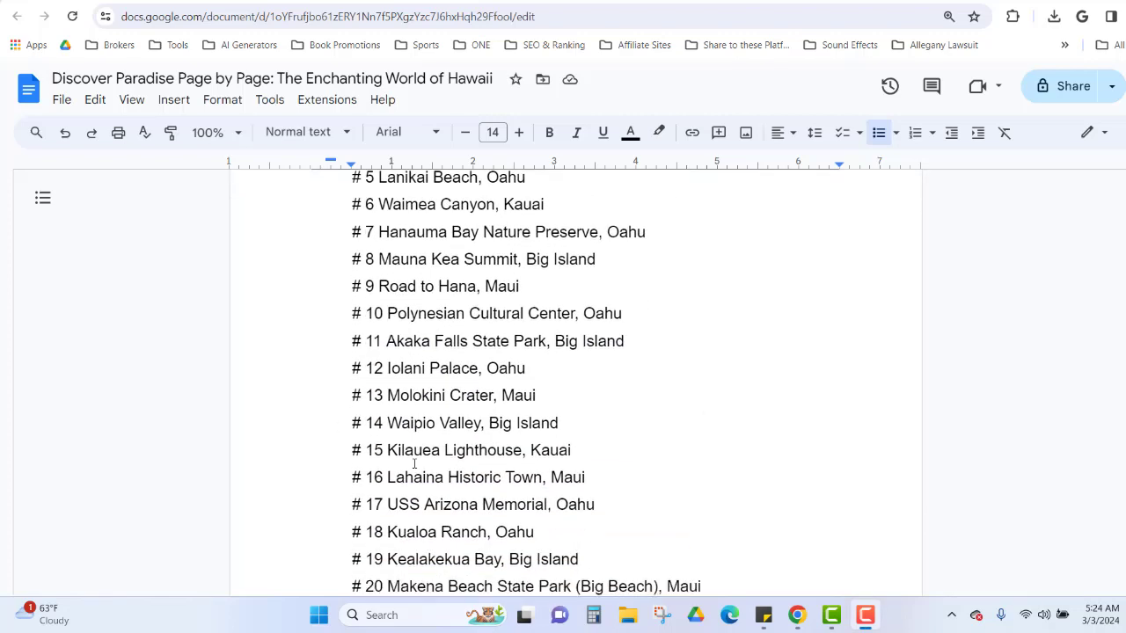
{"action": "scroll", "coordinate": [414, 464], "scroll_direction": "down", "scroll_amount": 5}
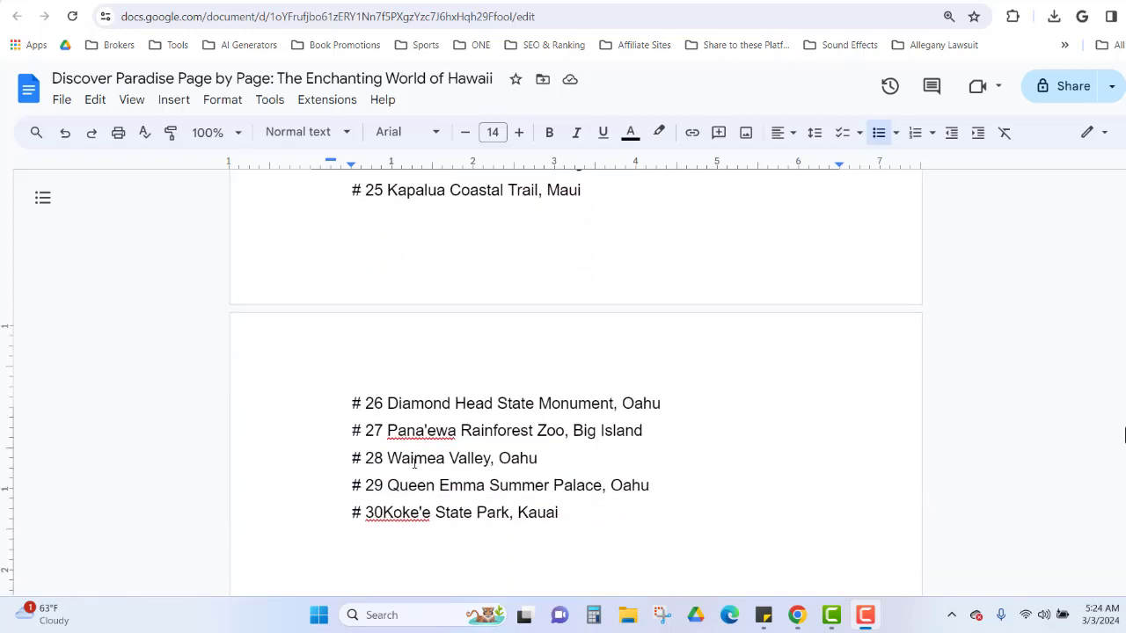
{"action": "scroll", "coordinate": [414, 464], "scroll_direction": "down", "scroll_amount": 2}
{"action": "scroll", "coordinate": [460, 458], "scroll_direction": "up", "scroll_amount": 4}
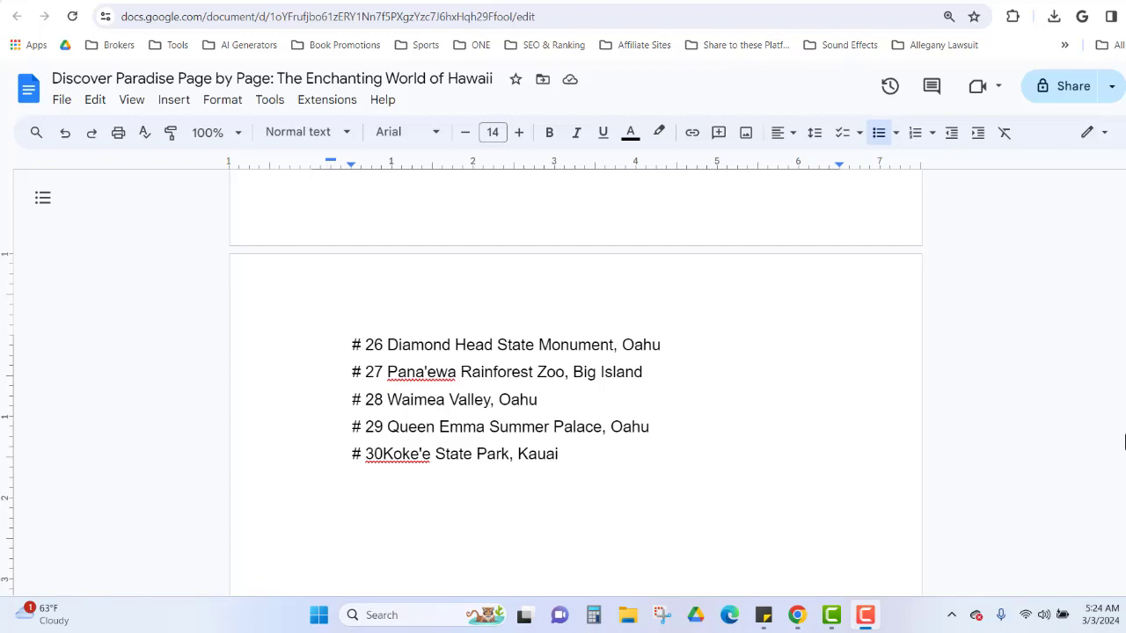
{"action": "scroll", "coordinate": [566, 464], "scroll_direction": "up", "scroll_amount": 10}
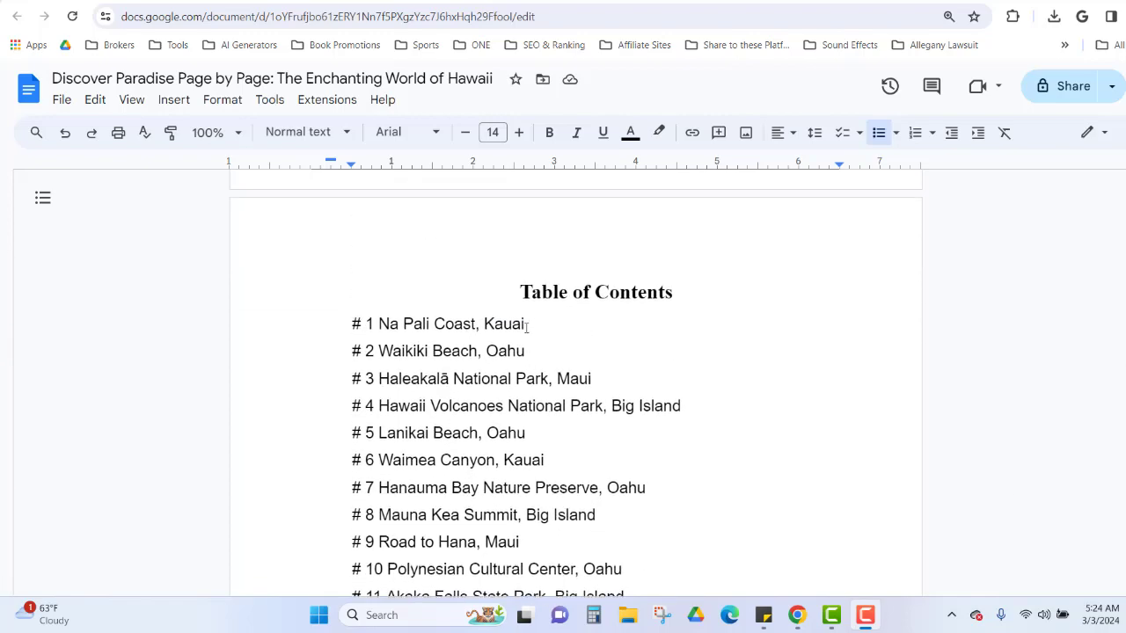
- Copy "# 1 Na Pali Coast, Kauai" below the Table of Contents list as an unindented line without list formatting, followed by a new line
{"action": "left_click_drag", "start_coordinate": [527, 325], "coordinate": [350, 326]}
{"action": "key", "text": "ctrl+c"}
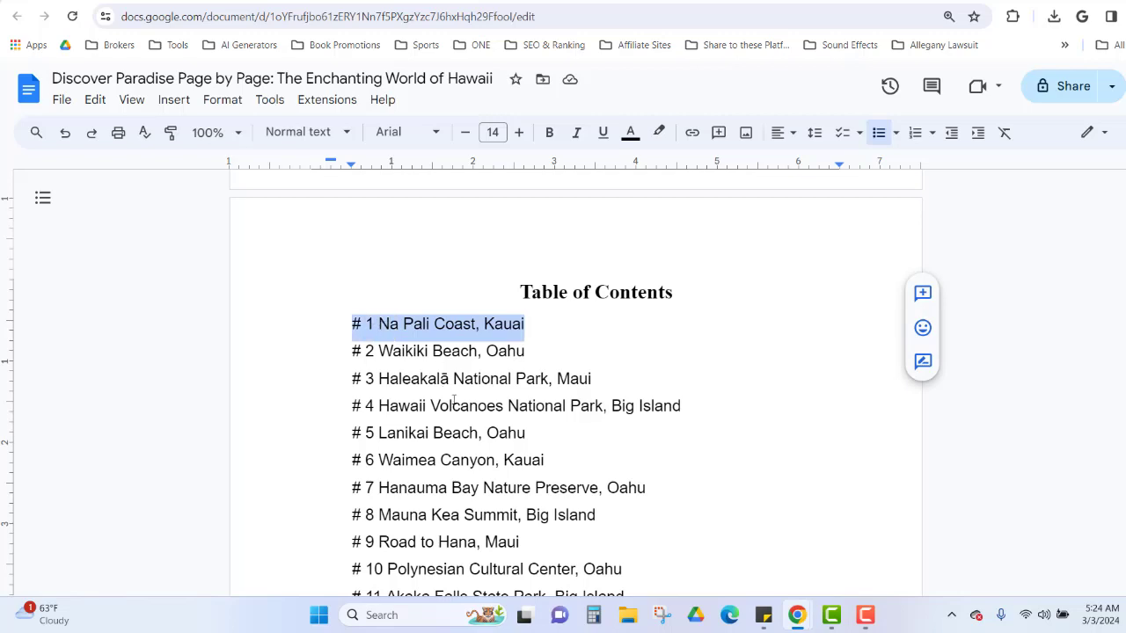
{"action": "scroll", "coordinate": [454, 402], "scroll_direction": "down", "scroll_amount": 15}
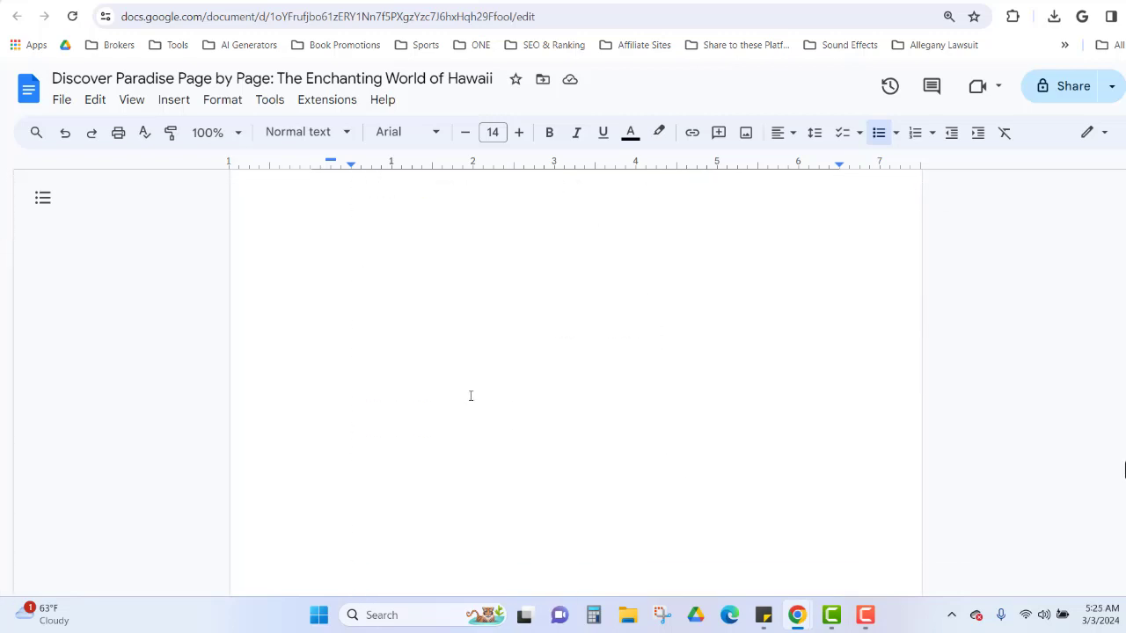
{"action": "key", "text": "Return"}
{"action": "key", "text": "Return"}
{"action": "key", "text": "ctrl+v"}
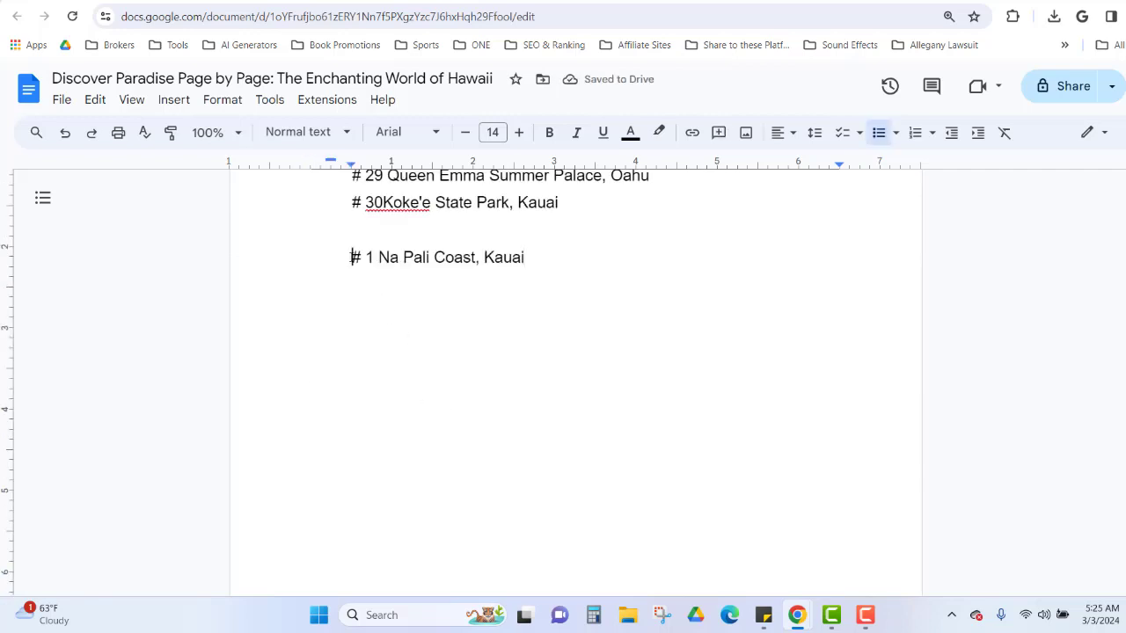
{"action": "key", "text": "BackSpace"}
{"action": "key", "text": "BackSpace"}
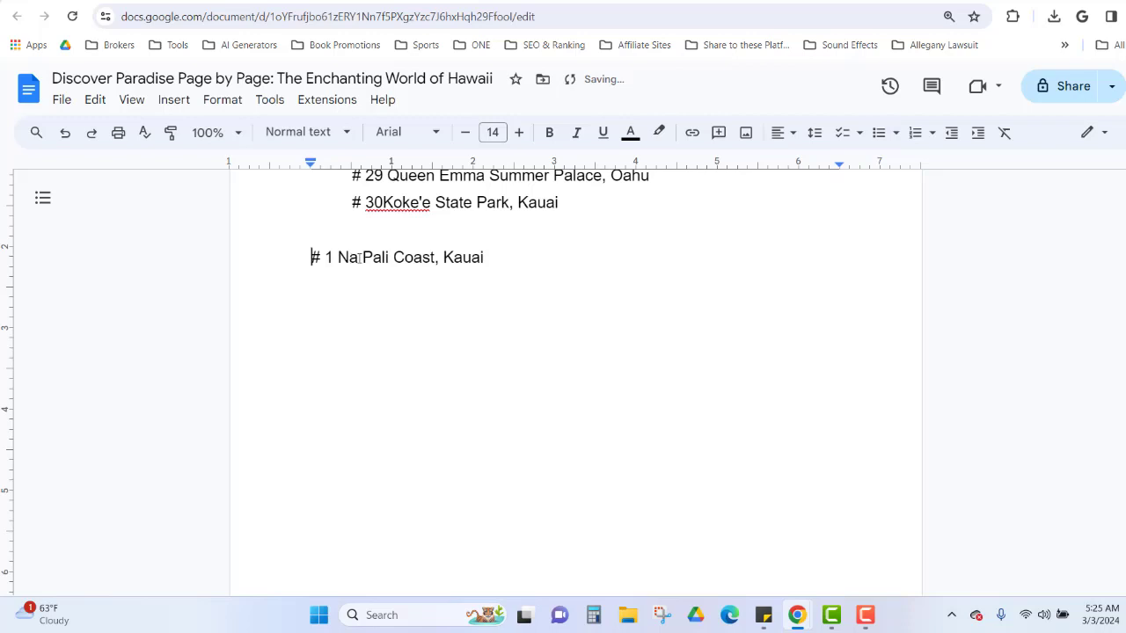
{"action": "key", "text": "Return"}
- Switch back to The Ultimate Article & SEO Wizard chat and request 400 words on why someone would want to visit # 1
{"action": "key", "text": "ctrl+Tab"}
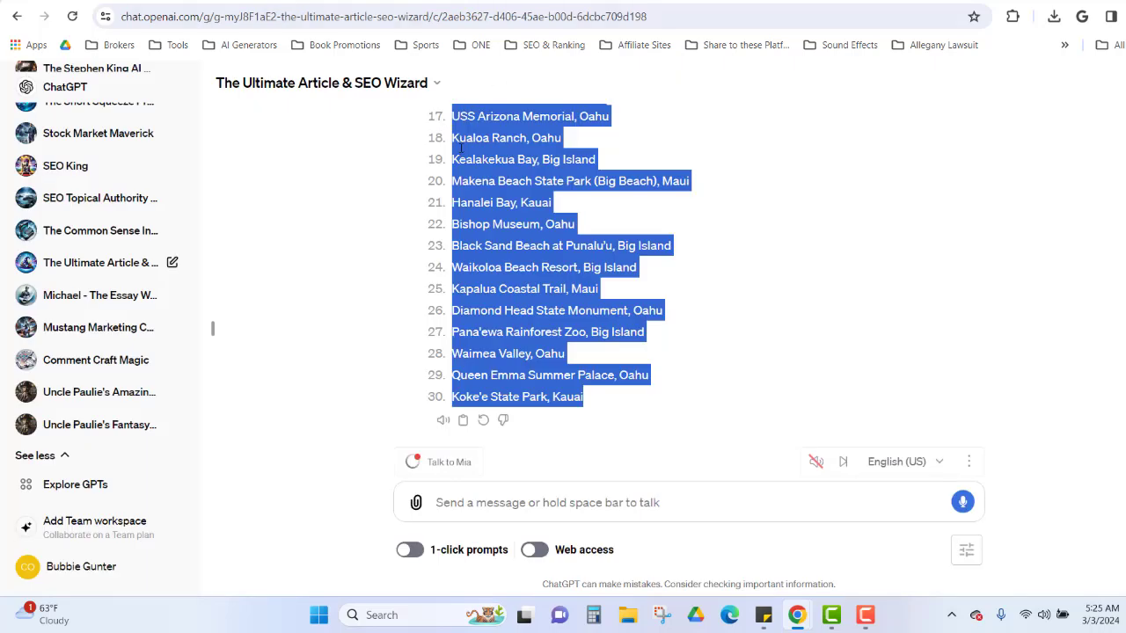
{"action": "left_click", "coordinate": [461, 148]}
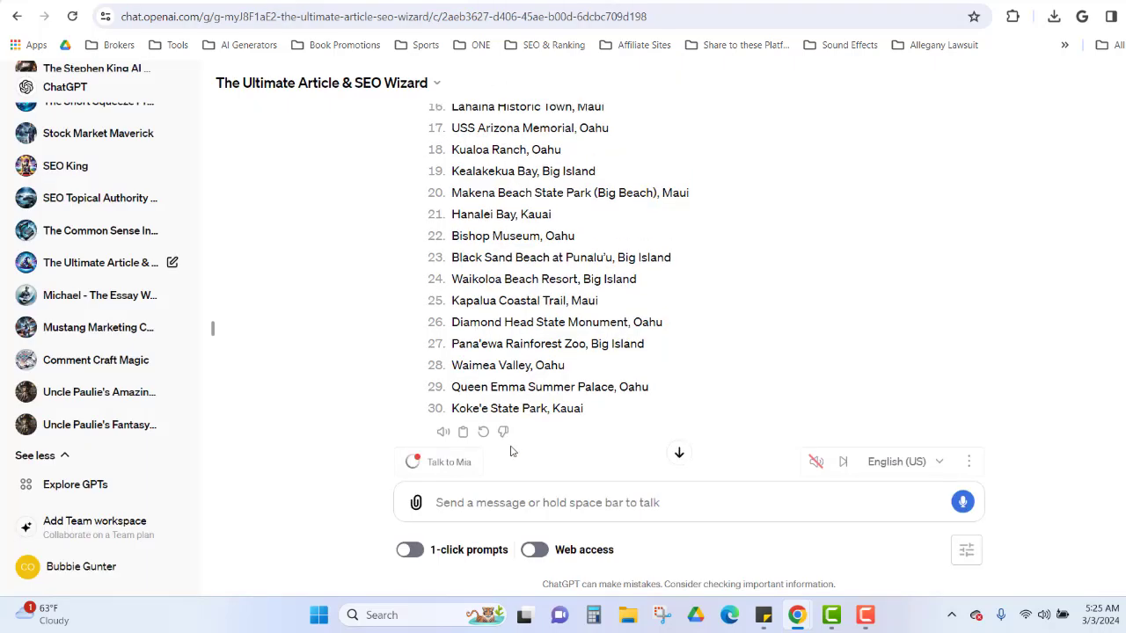
{"action": "left_click", "coordinate": [430, 511]}
{"action": "type", "text": "I need 400 words on why someone would want to visit # 1."}
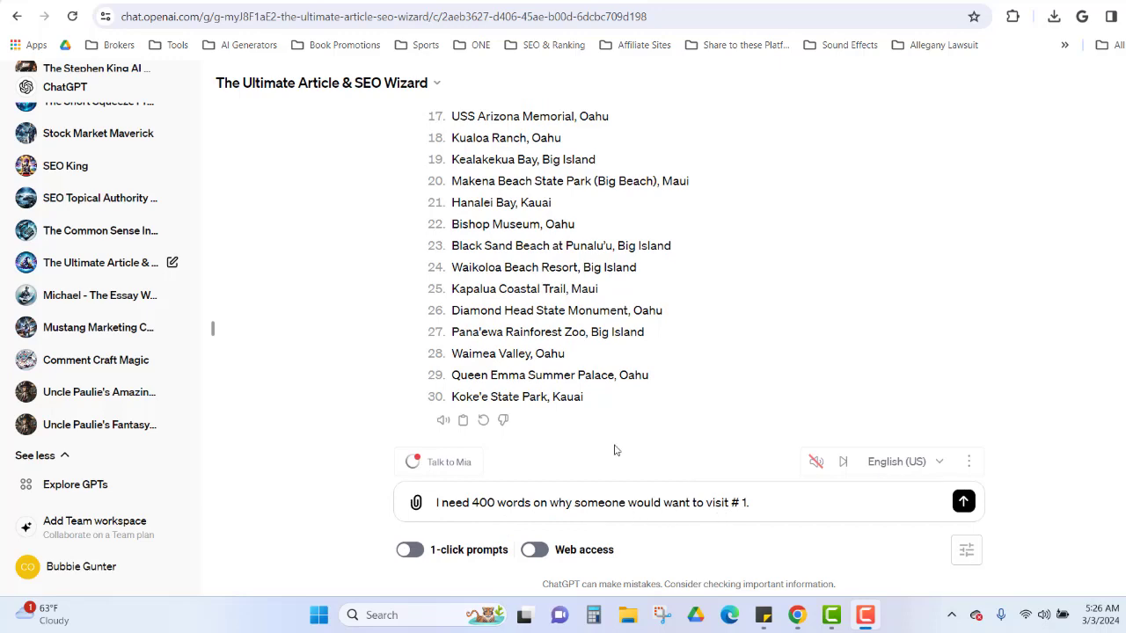
{"action": "left_click", "coordinate": [963, 503]}
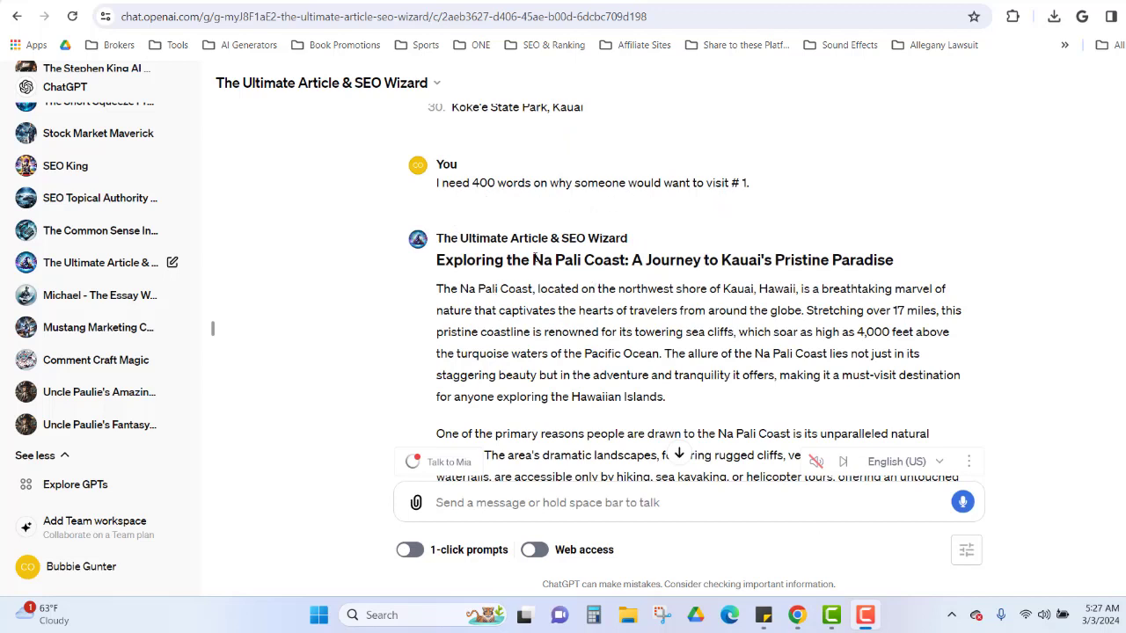
{"action": "left_click_drag", "start_coordinate": [506, 260], "coordinate": [909, 263]}
{"action": "left_click", "coordinate": [851, 261]}
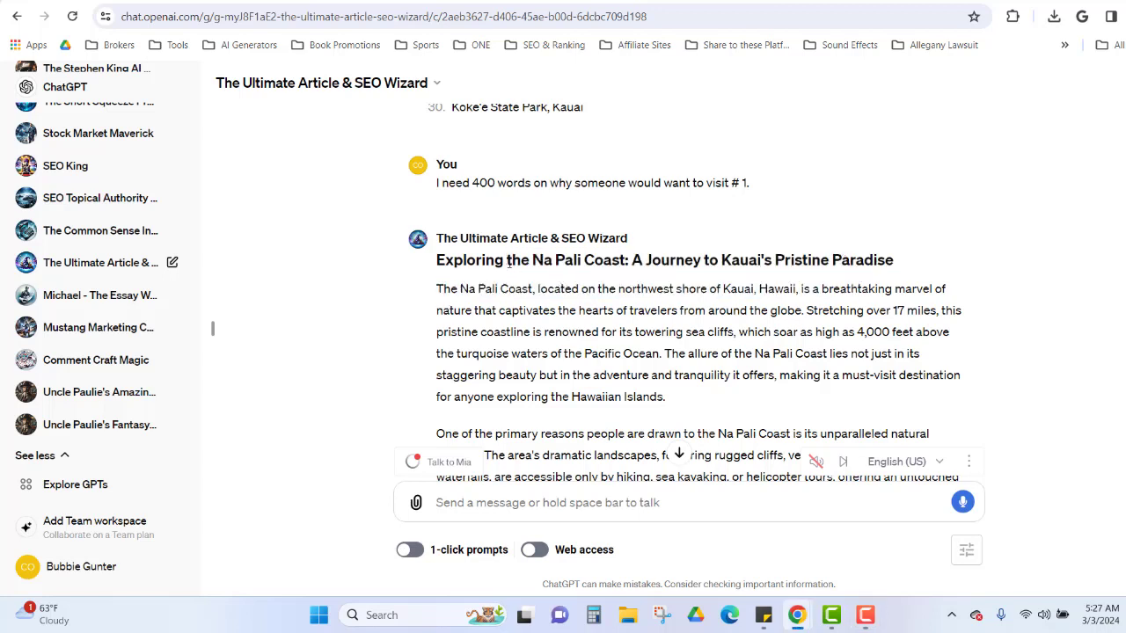
- Review the first Na Pali Coast essay, the instruction against mentioning a "Conclusion", and the rewritten essay in the chat
{"action": "left_click_drag", "start_coordinate": [507, 261], "coordinate": [488, 397]}
{"action": "left_click", "coordinate": [437, 287]}
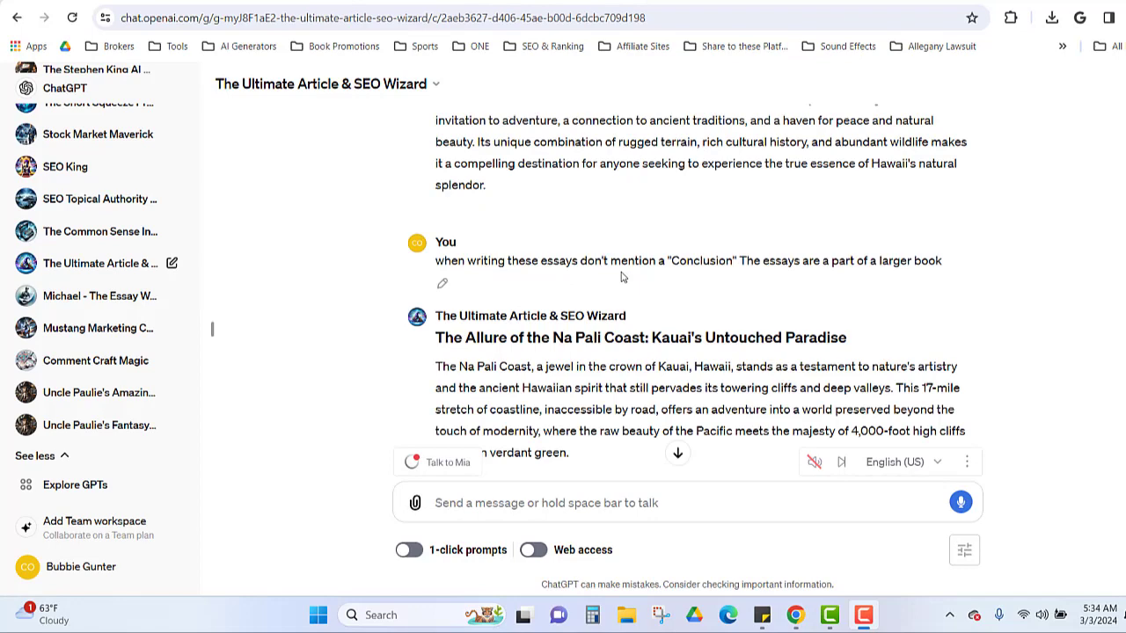
{"action": "scroll", "coordinate": [573, 274], "scroll_direction": "up", "scroll_amount": 3}
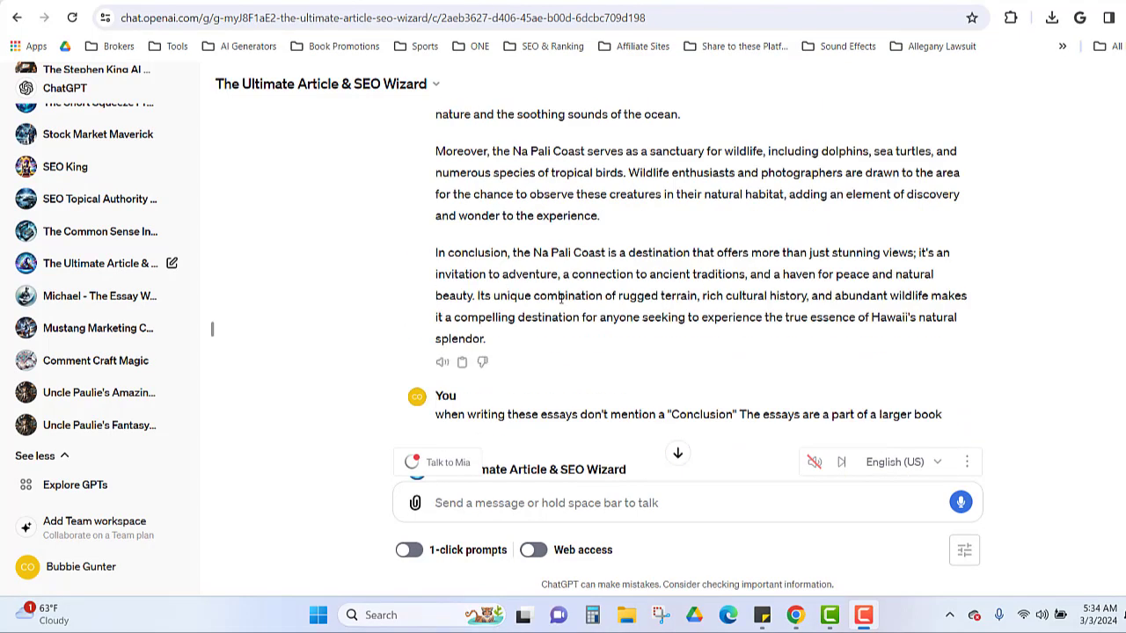
{"action": "scroll", "coordinate": [572, 321], "scroll_direction": "down", "scroll_amount": 1}
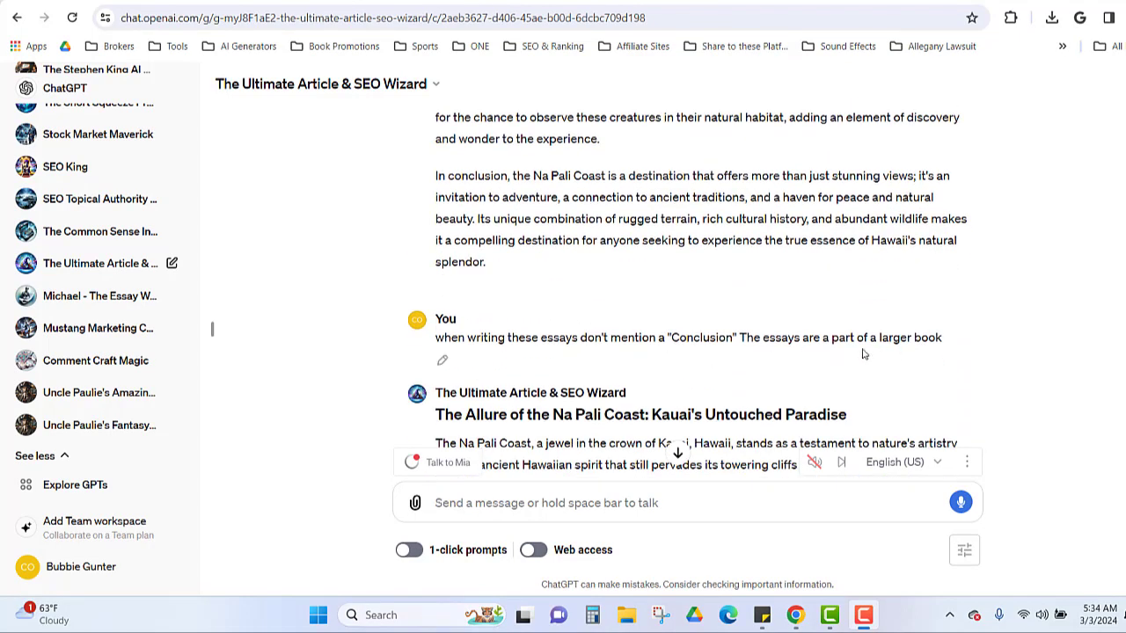
{"action": "scroll", "coordinate": [441, 359], "scroll_direction": "down", "scroll_amount": 3}
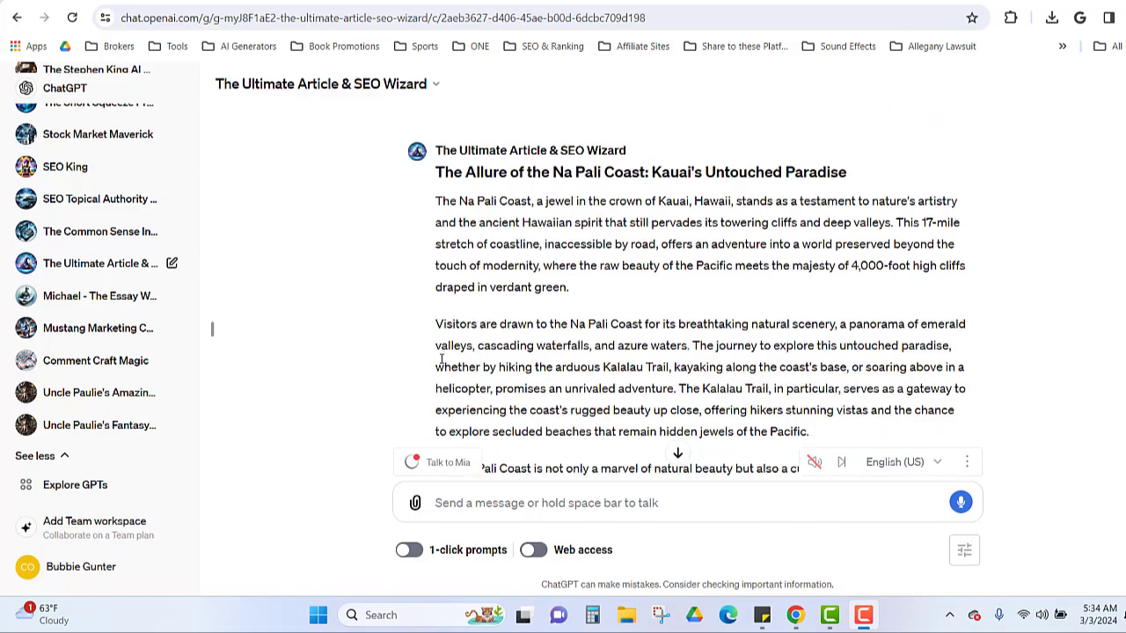
{"action": "scroll", "coordinate": [601, 302], "scroll_direction": "down", "scroll_amount": 7}
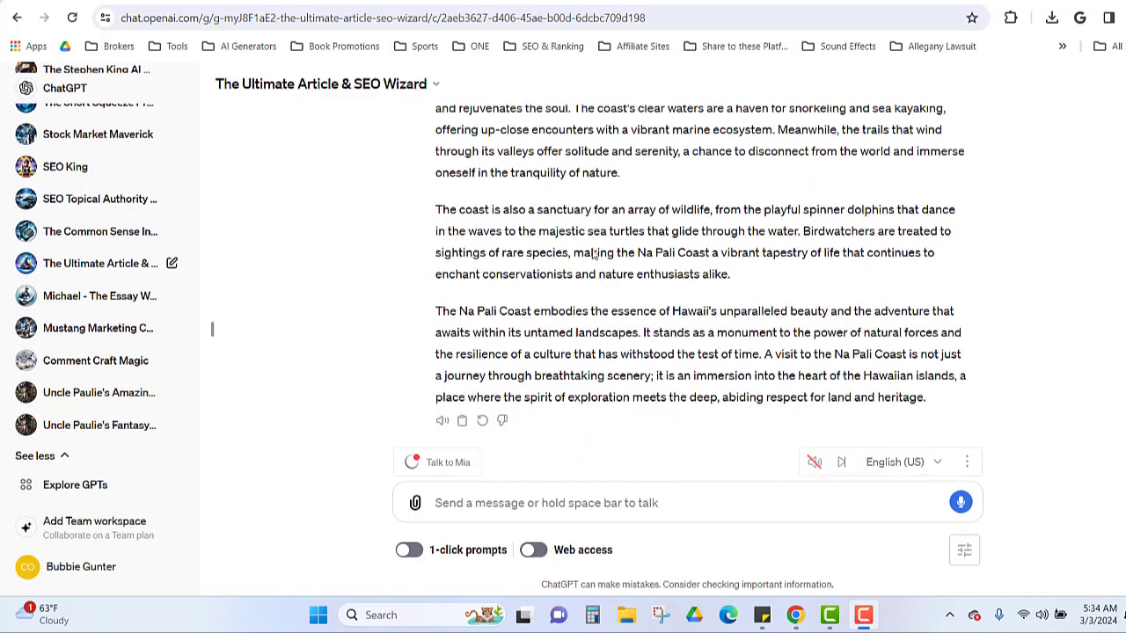
{"action": "left_click_drag", "start_coordinate": [558, 232], "coordinate": [628, 276]}
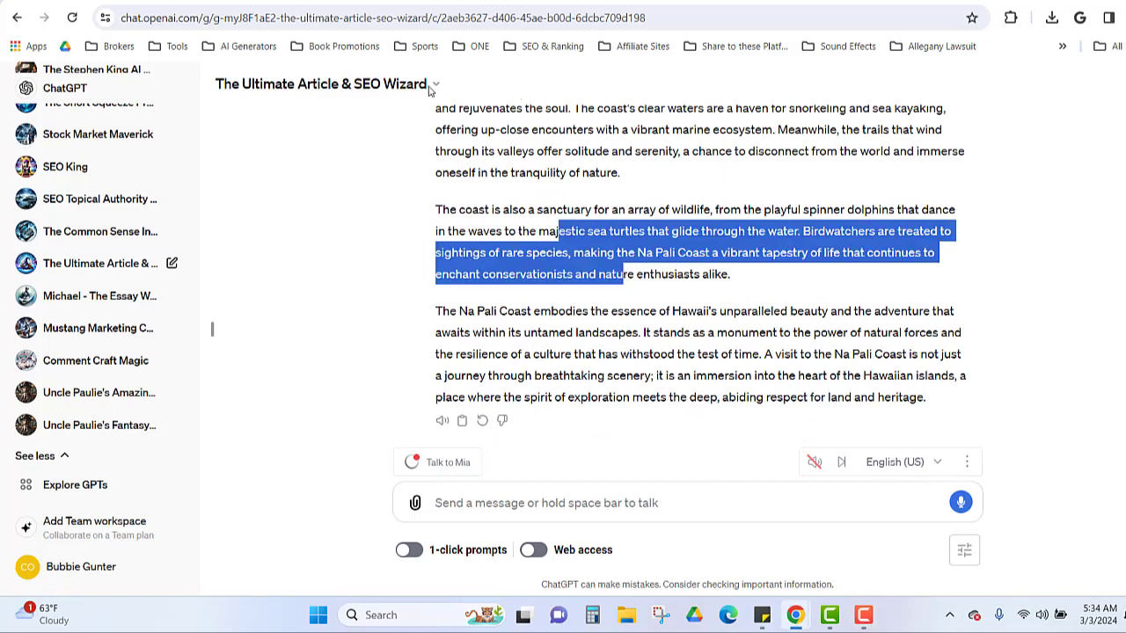
- Switch to the Google Docs document and format the "# 1 Na Pali Coast, Kauai" heading as bold at size 16
{"action": "key", "text": "ctrl+Tab"}
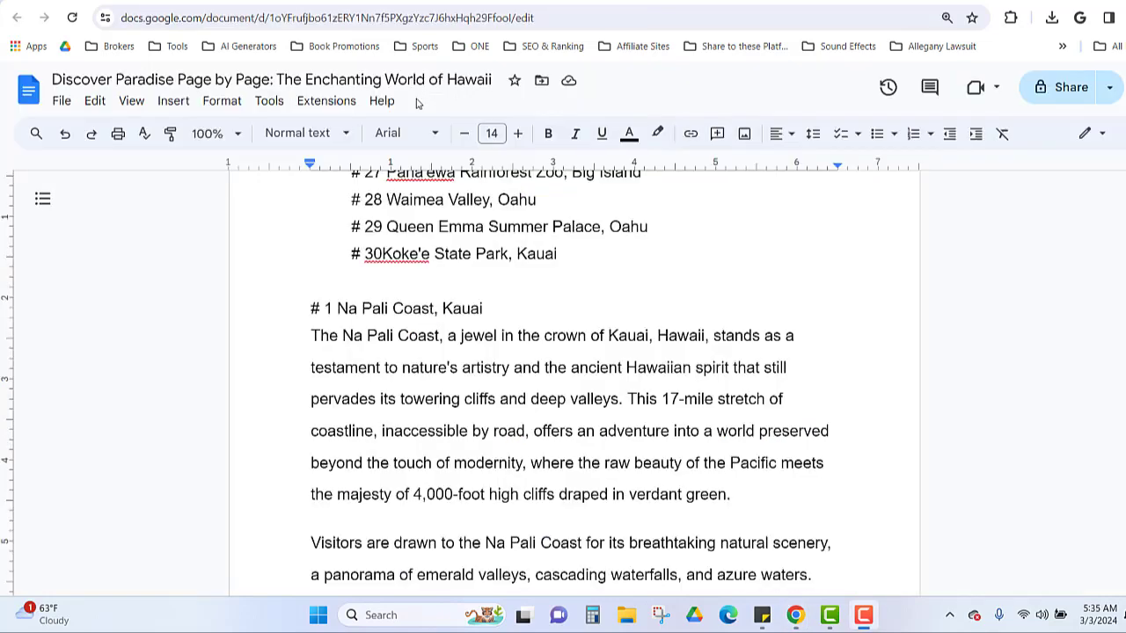
{"action": "left_click_drag", "start_coordinate": [365, 308], "coordinate": [293, 308]}
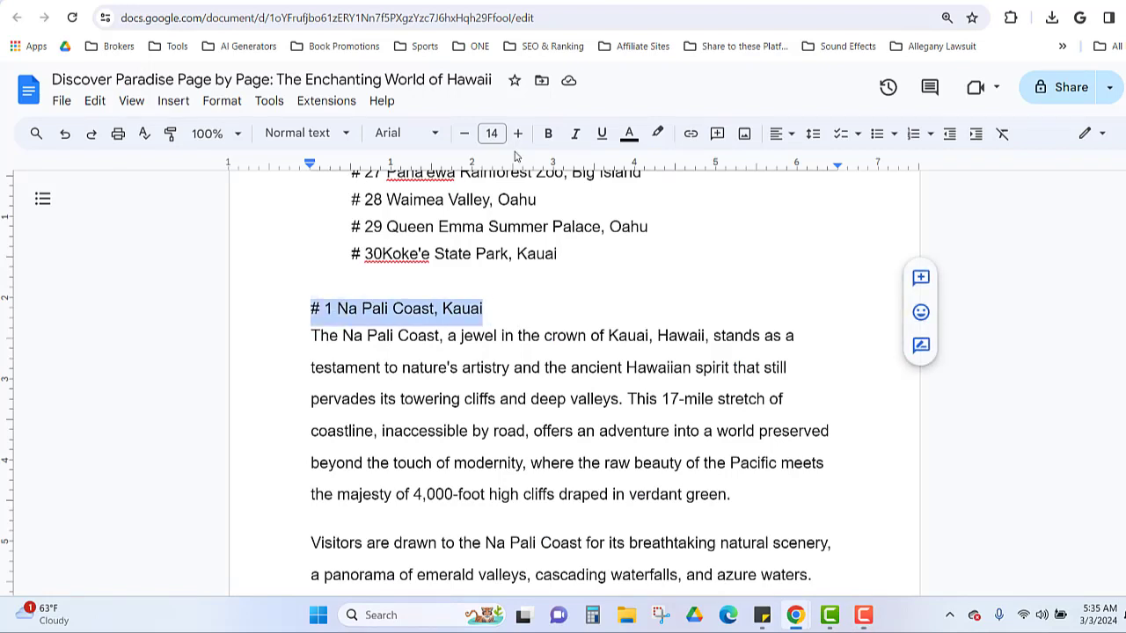
{"action": "left_click", "coordinate": [548, 133]}
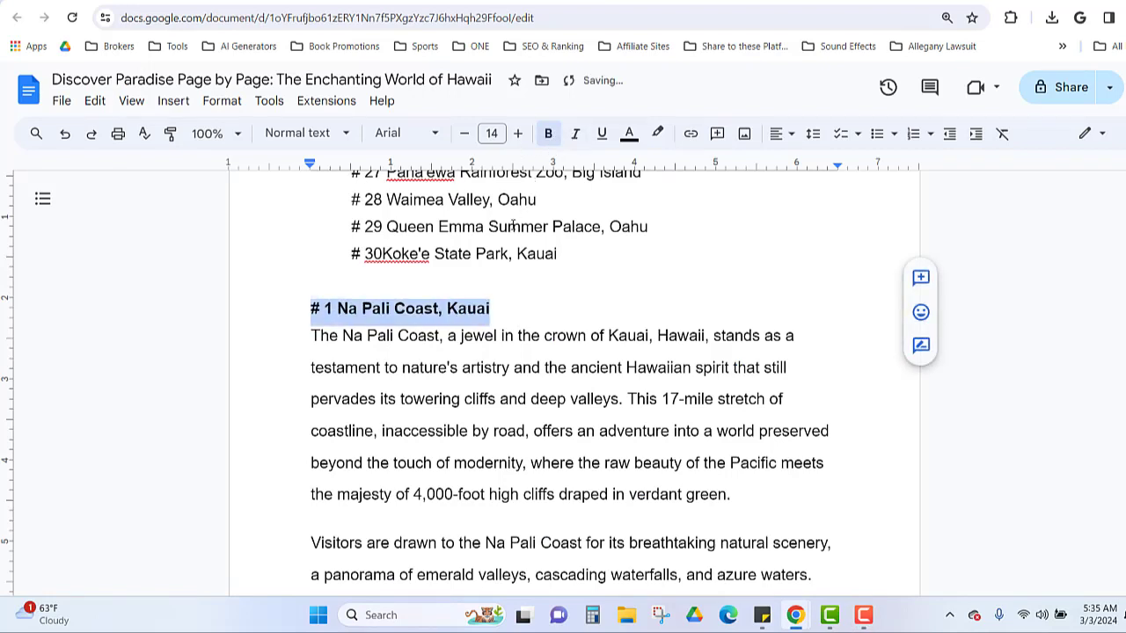
{"action": "left_click", "coordinate": [518, 133]}
{"action": "left_click", "coordinate": [518, 132]}
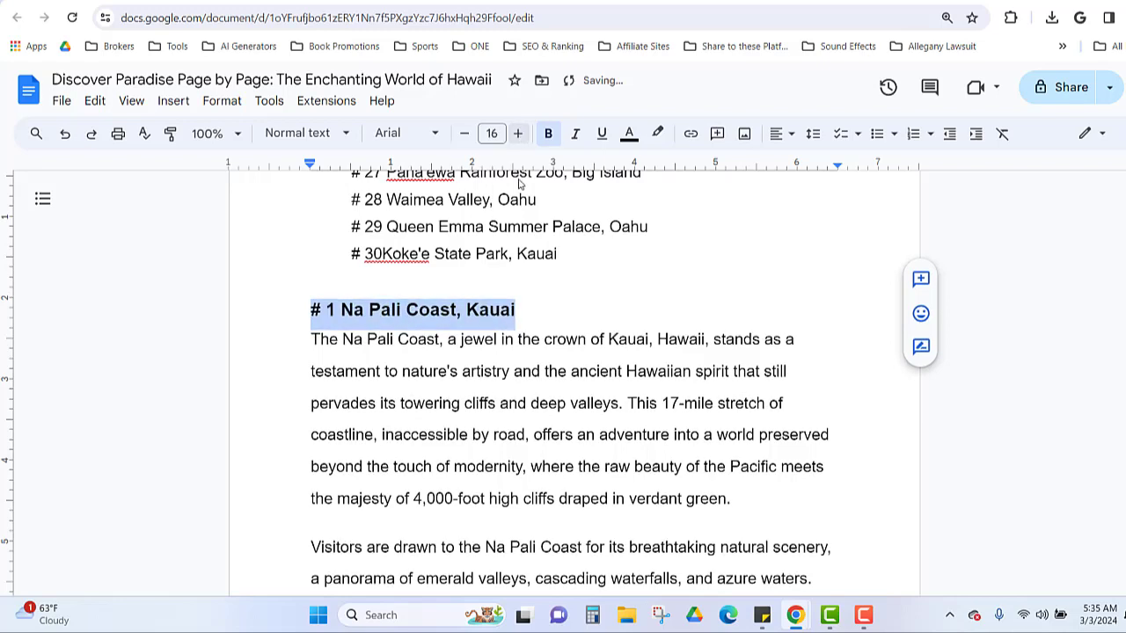
- Indent the first lines of the paragraphs in the Na Pali Coast text
{"action": "left_click", "coordinate": [297, 341]}
{"action": "key", "text": "Tab"}
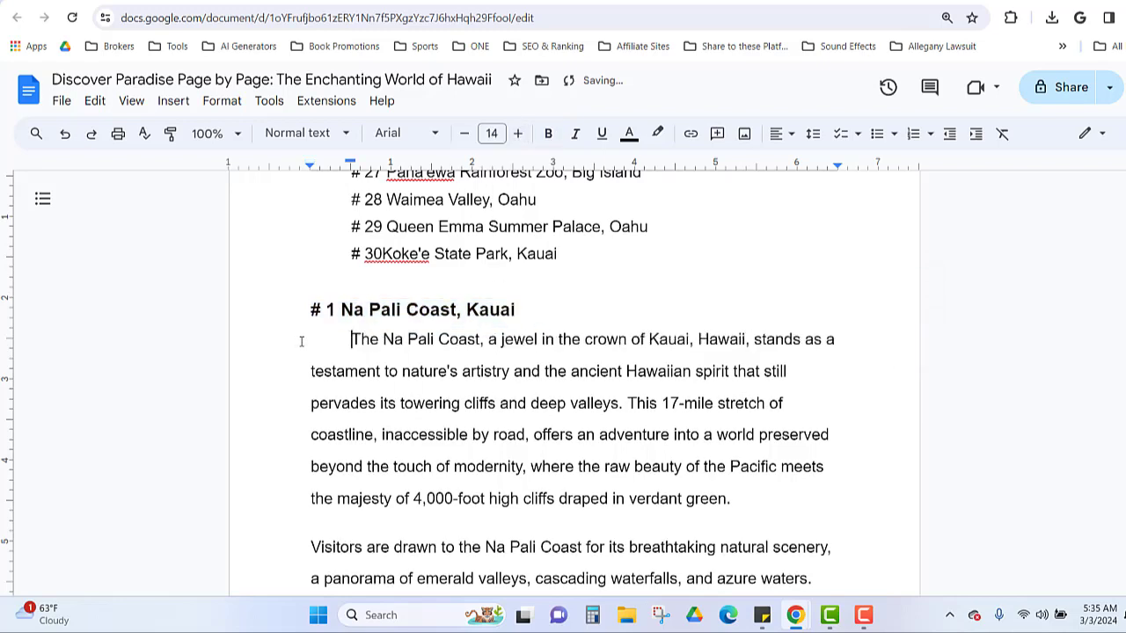
{"action": "scroll", "coordinate": [339, 368], "scroll_direction": "down", "scroll_amount": 3}
{"action": "left_click", "coordinate": [309, 394]}
{"action": "key", "text": "Tab"}
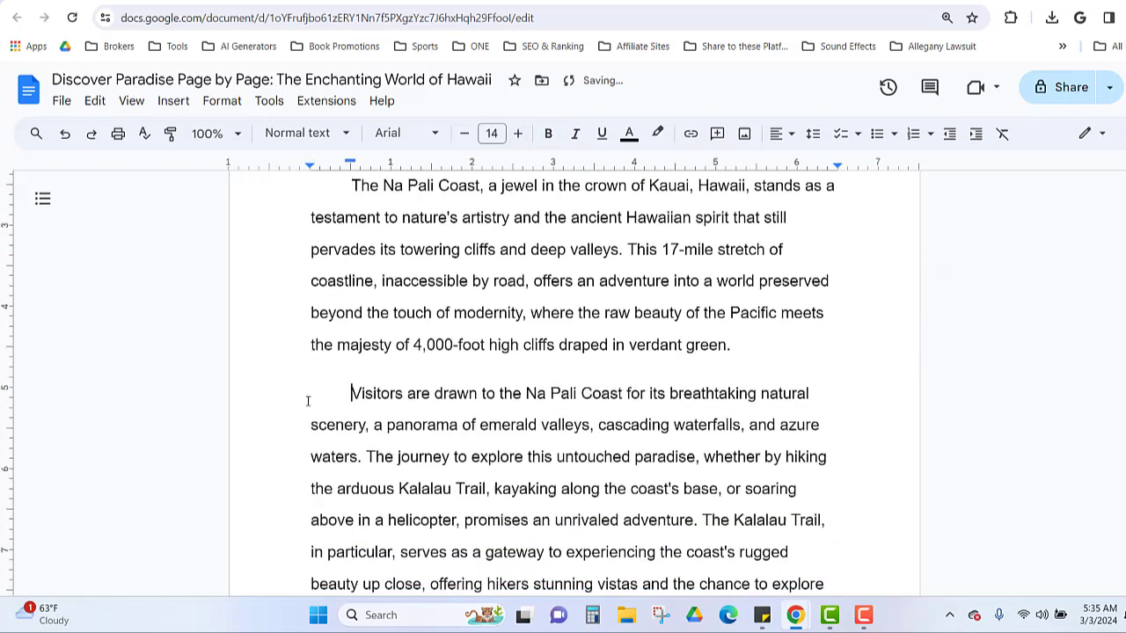
{"action": "scroll", "coordinate": [309, 379], "scroll_direction": "up", "scroll_amount": 4}
{"action": "scroll", "coordinate": [308, 337], "scroll_direction": "down", "scroll_amount": 4}
{"action": "scroll", "coordinate": [308, 337], "scroll_direction": "down", "scroll_amount": 6}
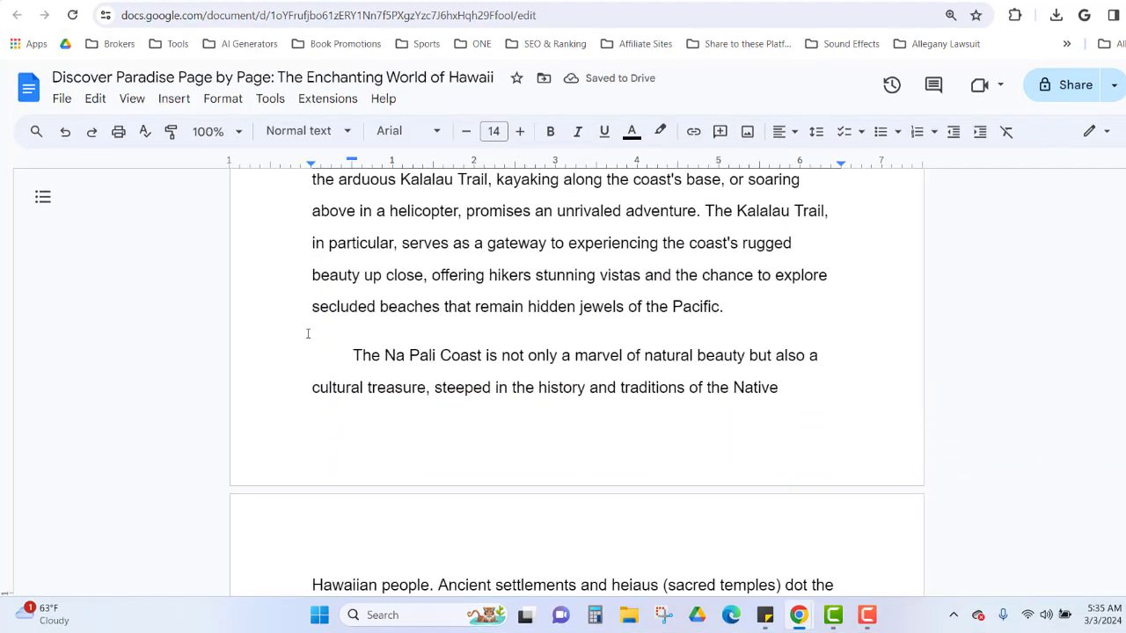
{"action": "scroll", "coordinate": [308, 333], "scroll_direction": "down", "scroll_amount": 2}
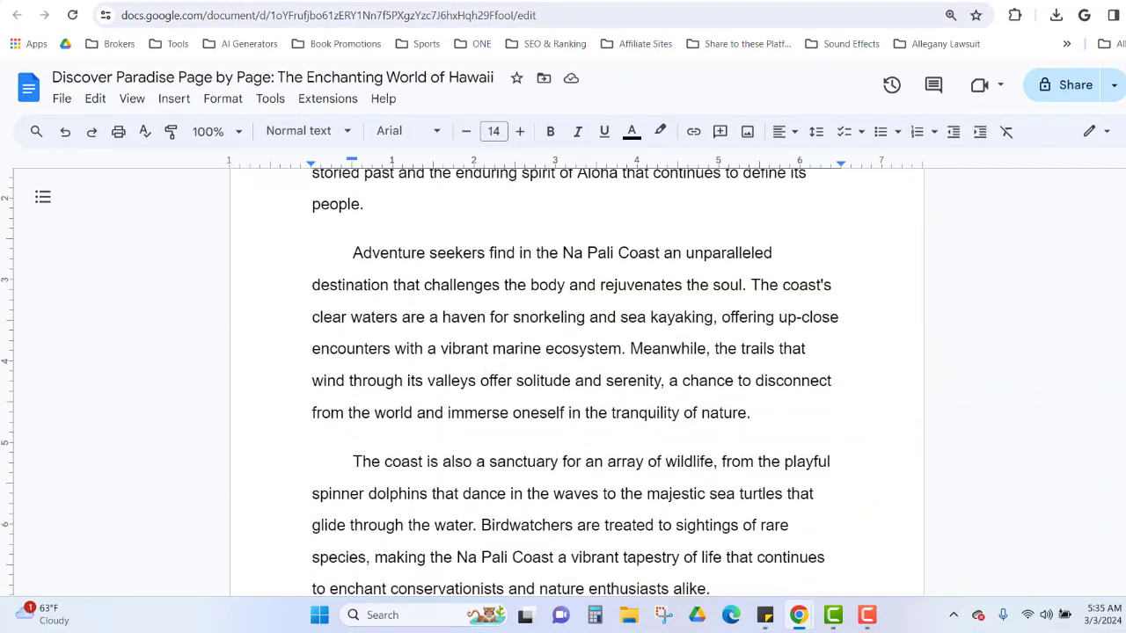
- Copy "# 2 Waikiki Beach, Oahu" from the Table of Contents to below the Na Pali Coast text as an unindented line without list formatting
{"action": "scroll", "coordinate": [589, 313], "scroll_direction": "up", "scroll_amount": 8}
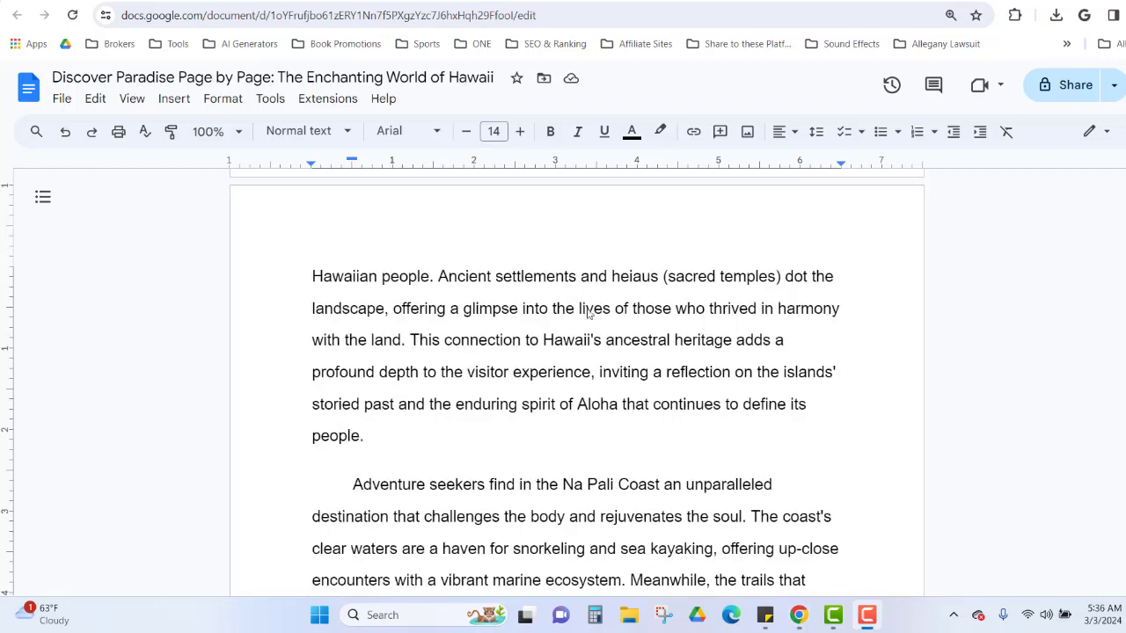
{"action": "scroll", "coordinate": [589, 313], "scroll_direction": "up", "scroll_amount": 15}
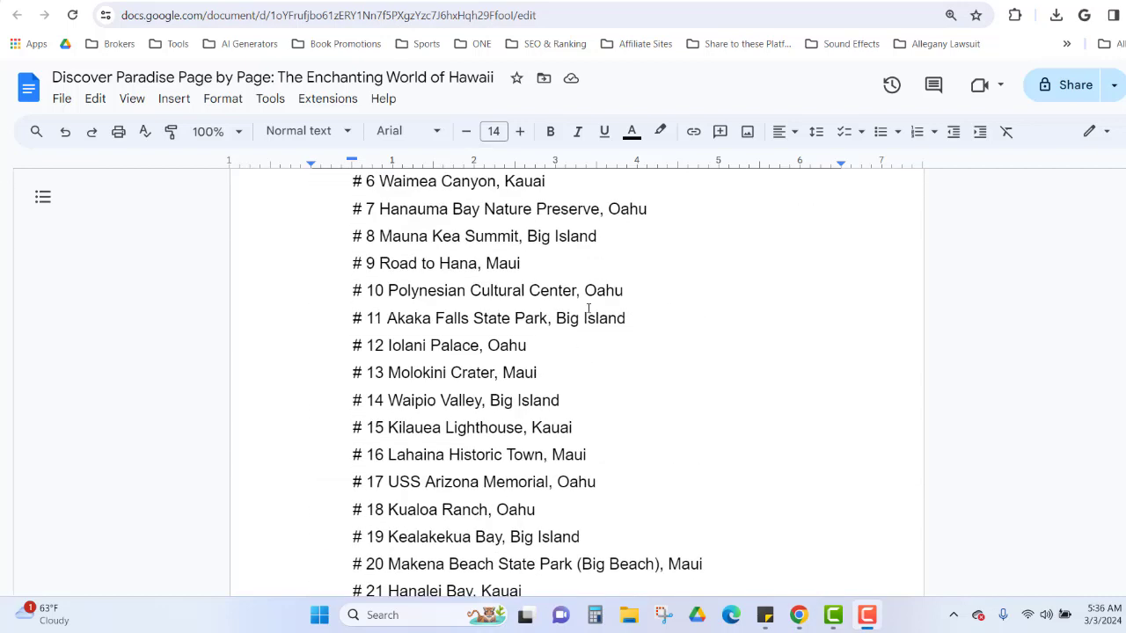
{"action": "left_click_drag", "start_coordinate": [526, 226], "coordinate": [350, 226]}
{"action": "key", "text": "ctrl+c"}
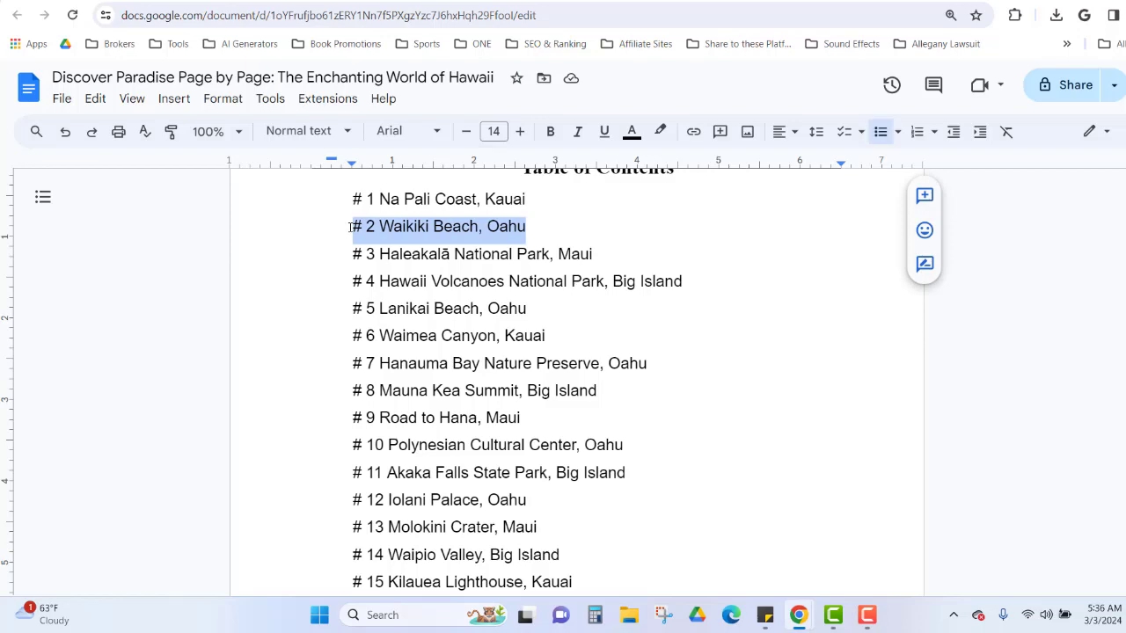
{"action": "scroll", "coordinate": [508, 308], "scroll_direction": "down", "scroll_amount": 20}
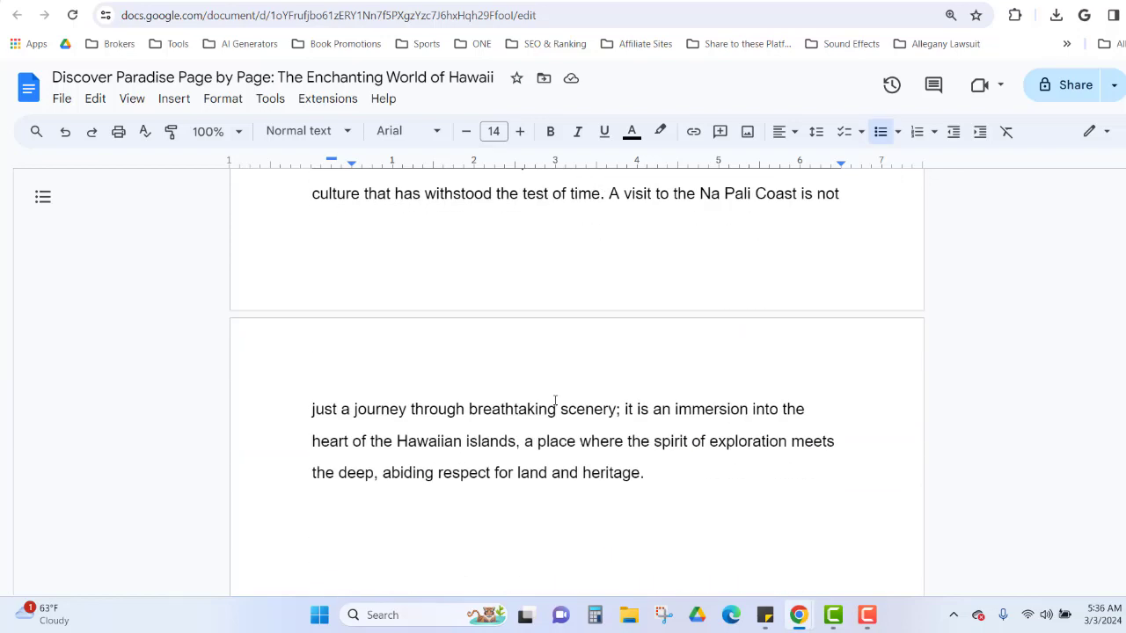
{"action": "left_click", "coordinate": [353, 384]}
{"action": "key", "text": "ctrl+v"}
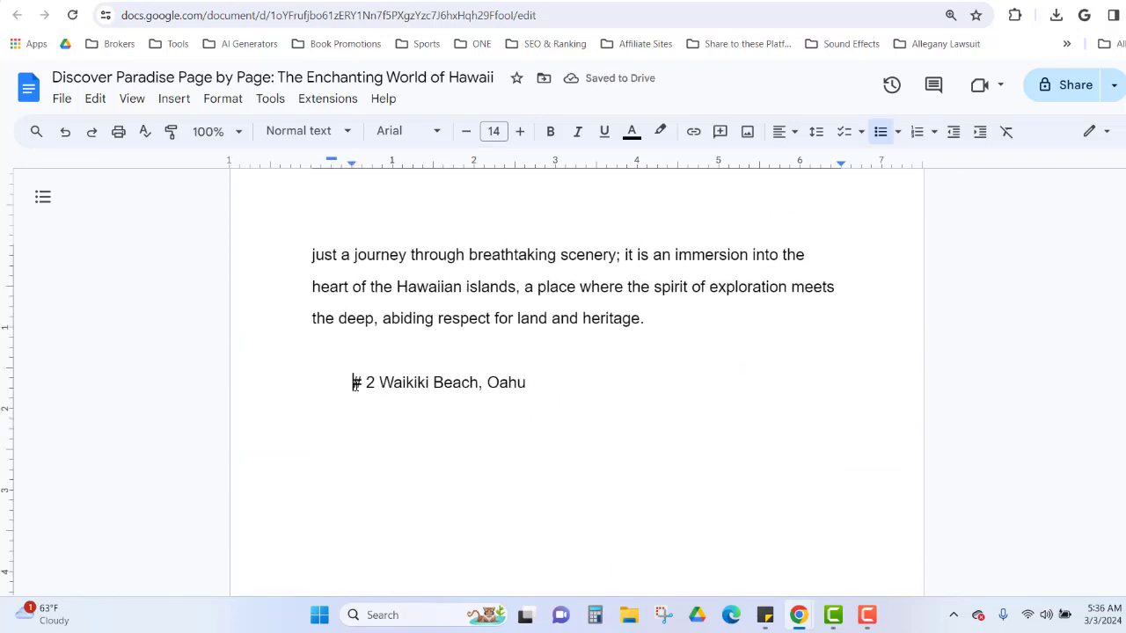
{"action": "key", "text": "BackSpace"}
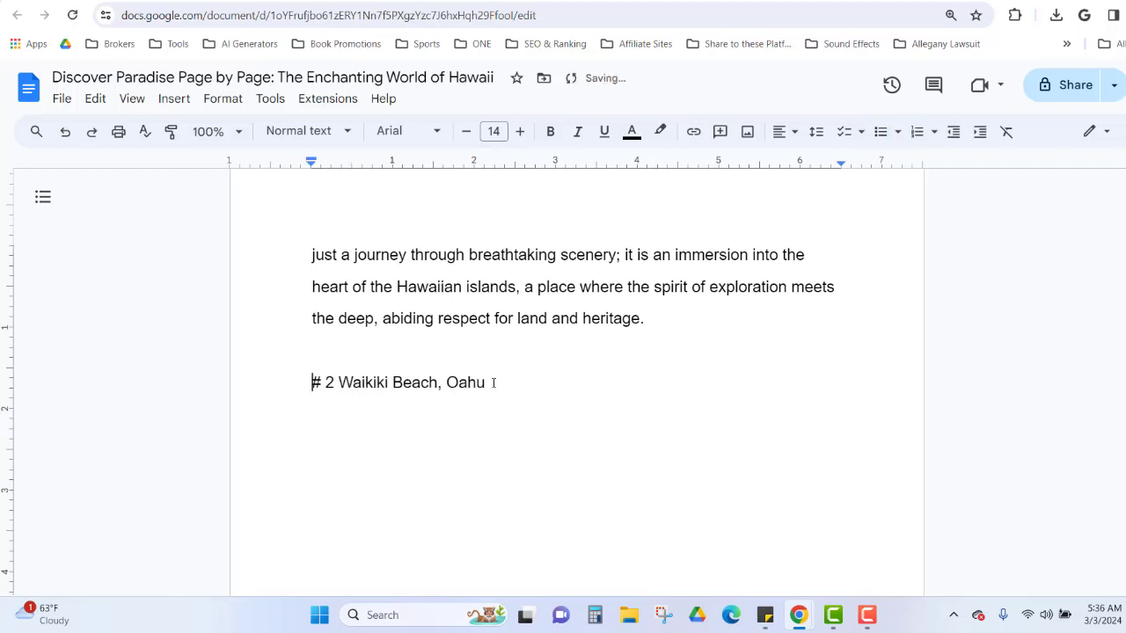
- Format the "# 2 Waikiki Beach, Oahu" heading as bold at size 16
{"action": "left_click_drag", "start_coordinate": [493, 382], "coordinate": [311, 384]}
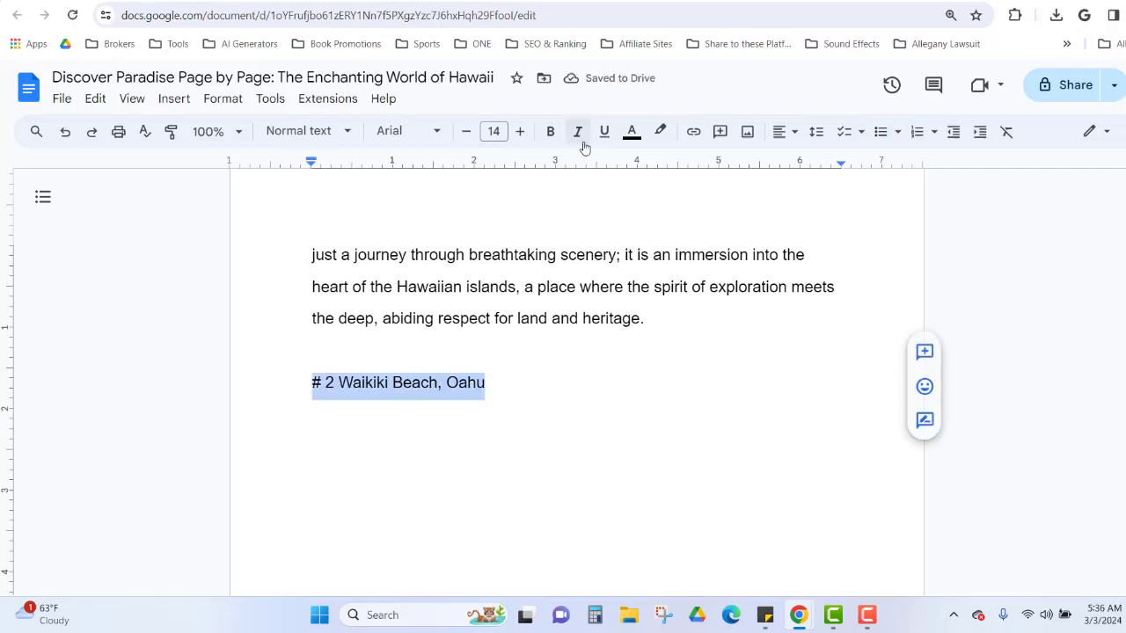
{"action": "left_click", "coordinate": [550, 131]}
{"action": "left_click", "coordinate": [520, 131]}
{"action": "left_click", "coordinate": [520, 131]}
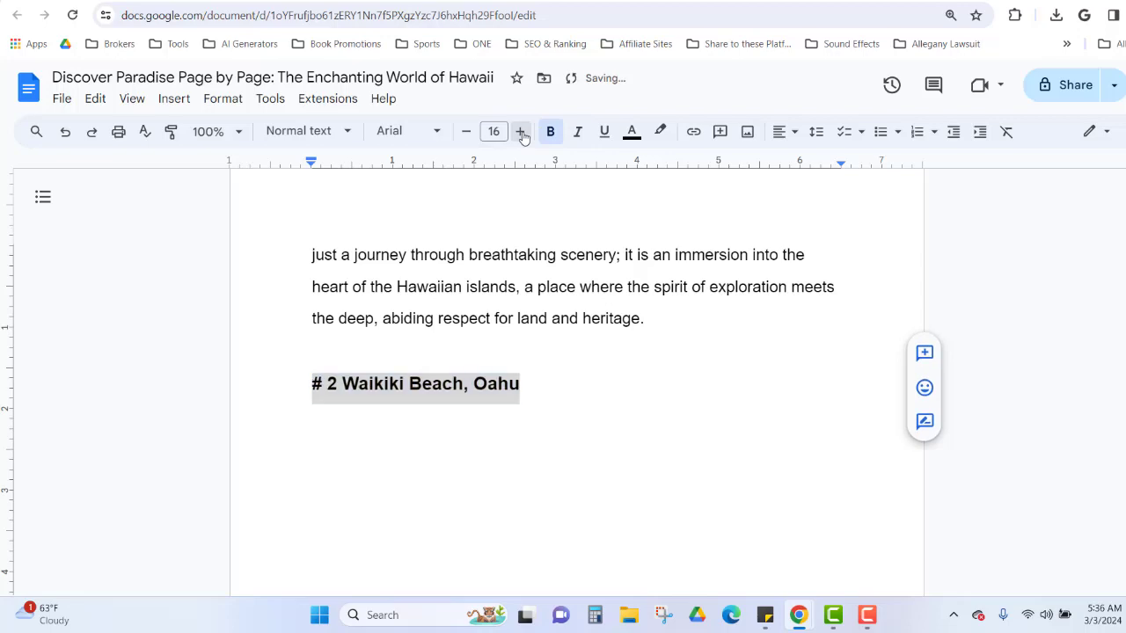
{"action": "left_click", "coordinate": [520, 131]}
{"action": "left_click", "coordinate": [466, 131]}
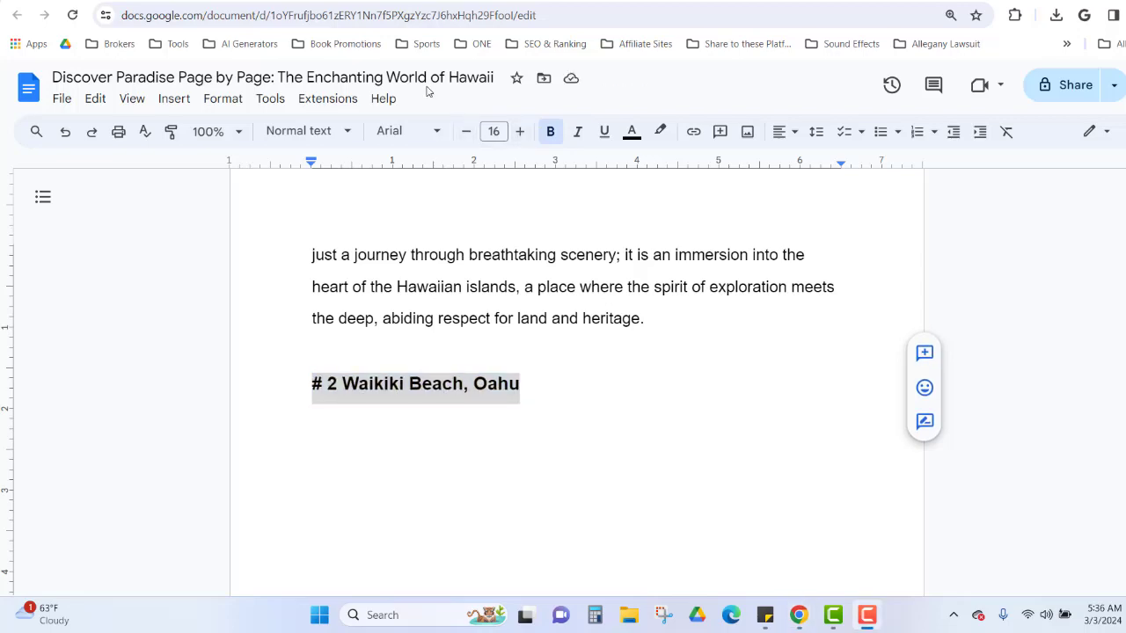
- Switch to The Ultimate Article & SEO Wizard chat, send "# 2 Waikiki Beach, Oahu" as the request and look over the essay
{"action": "key", "text": "ctrl+Tab"}
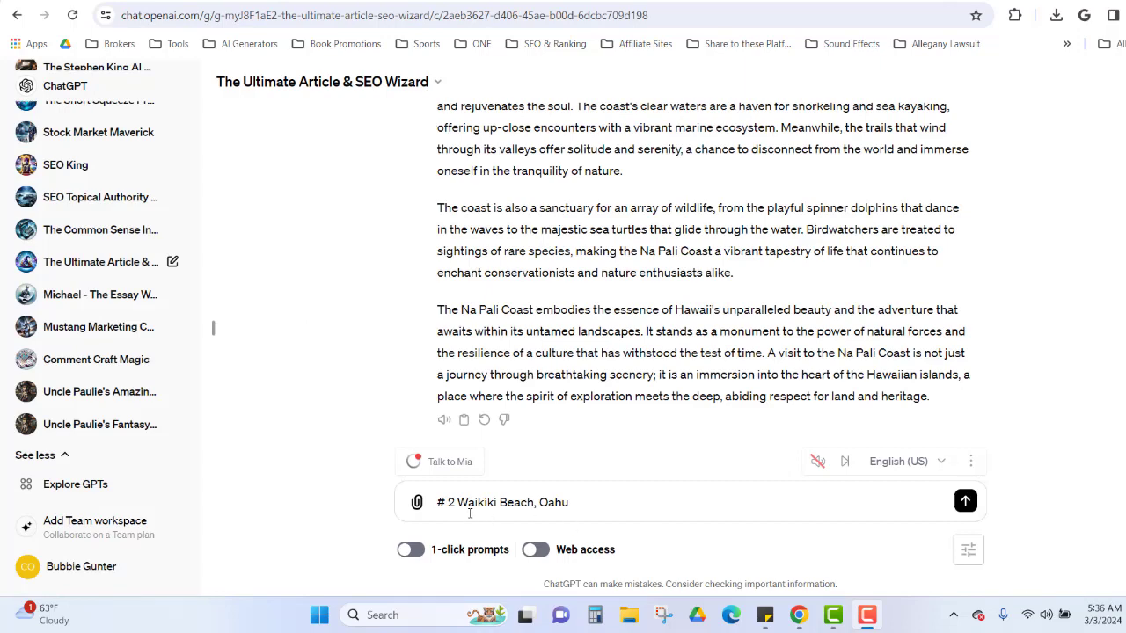
{"action": "left_click", "coordinate": [965, 501]}
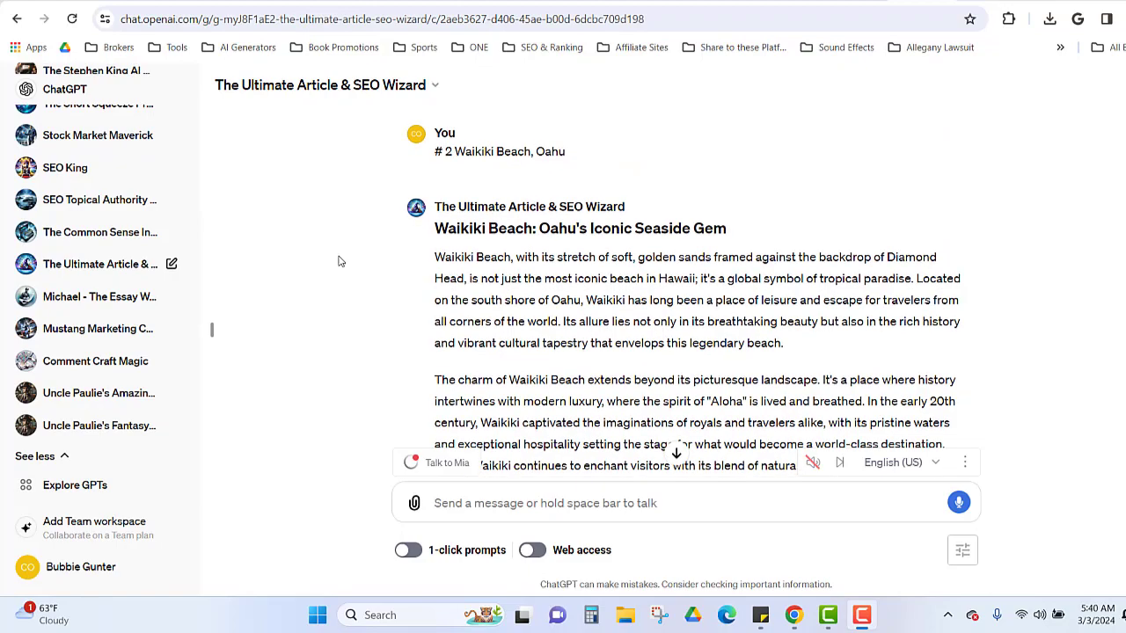
{"action": "scroll", "coordinate": [340, 261], "scroll_direction": "down", "scroll_amount": 5}
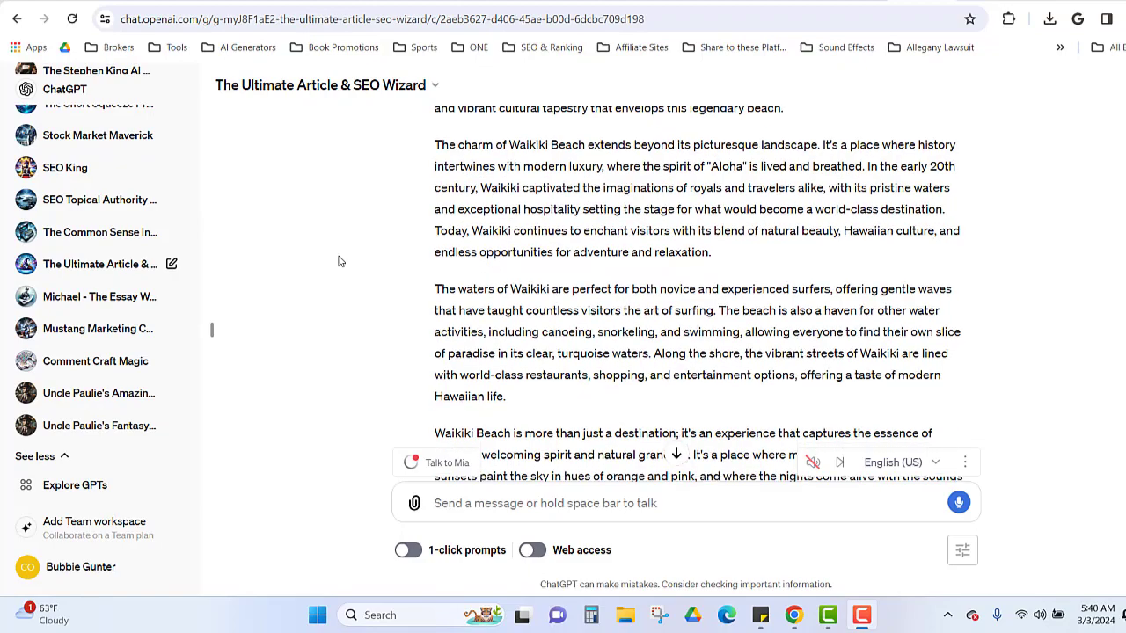
{"action": "scroll", "coordinate": [340, 262], "scroll_direction": "up", "scroll_amount": 5}
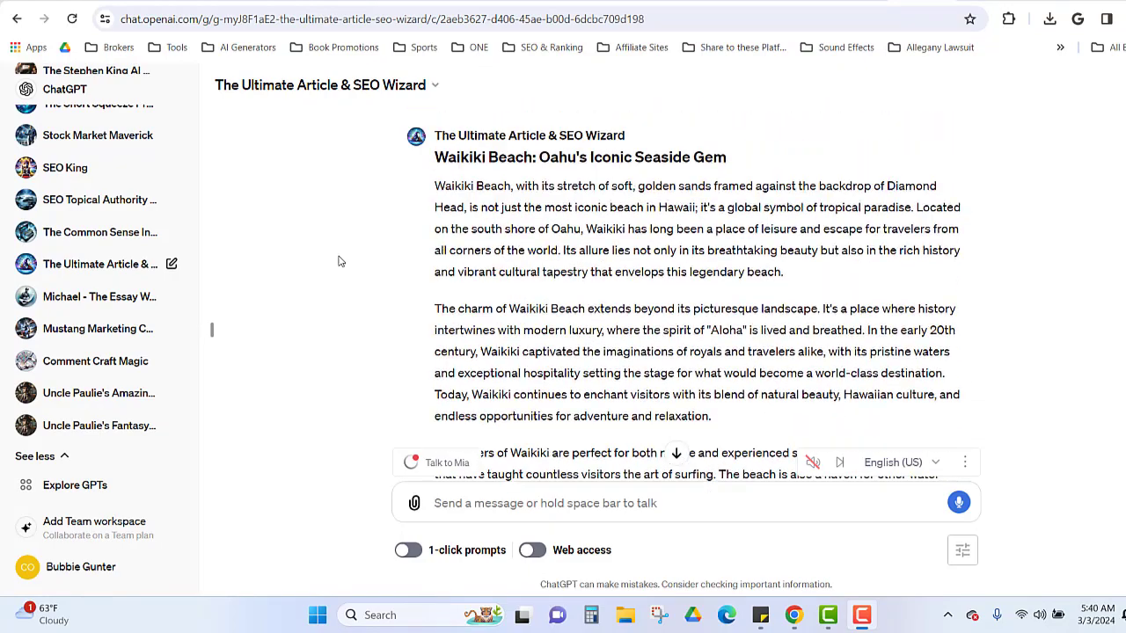
- Copy the Waikiki Beach essay without its title into the document below the "# 2 Waikiki Beach, Oahu" heading
{"action": "left_click_drag", "start_coordinate": [432, 191], "coordinate": [633, 514]}
{"action": "right_click", "coordinate": [661, 342]}
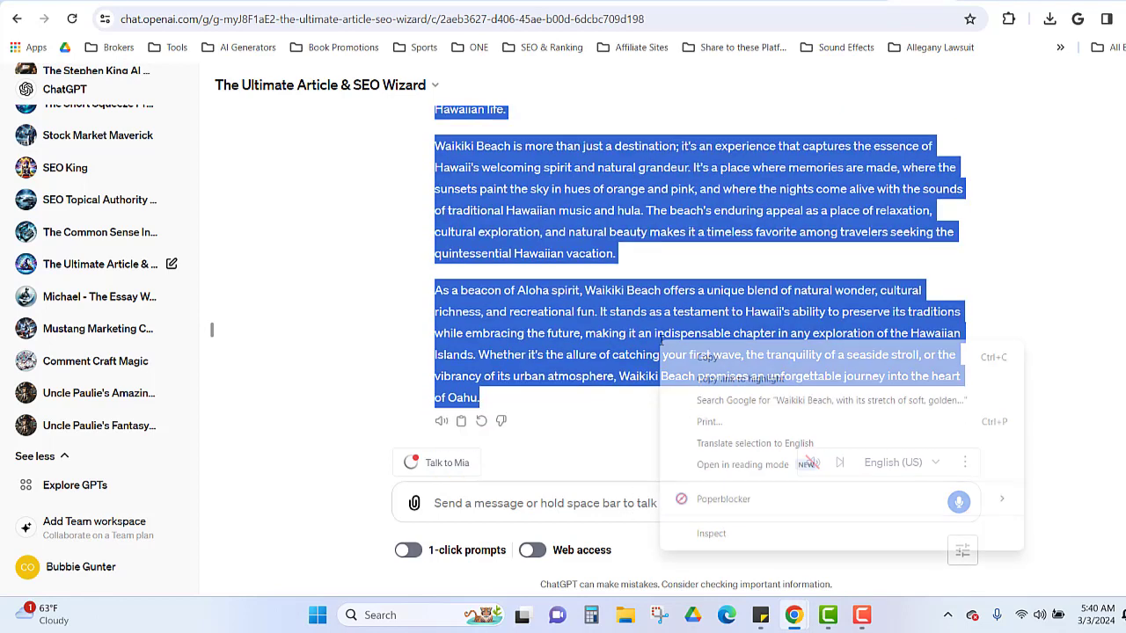
{"action": "left_click", "coordinate": [701, 361]}
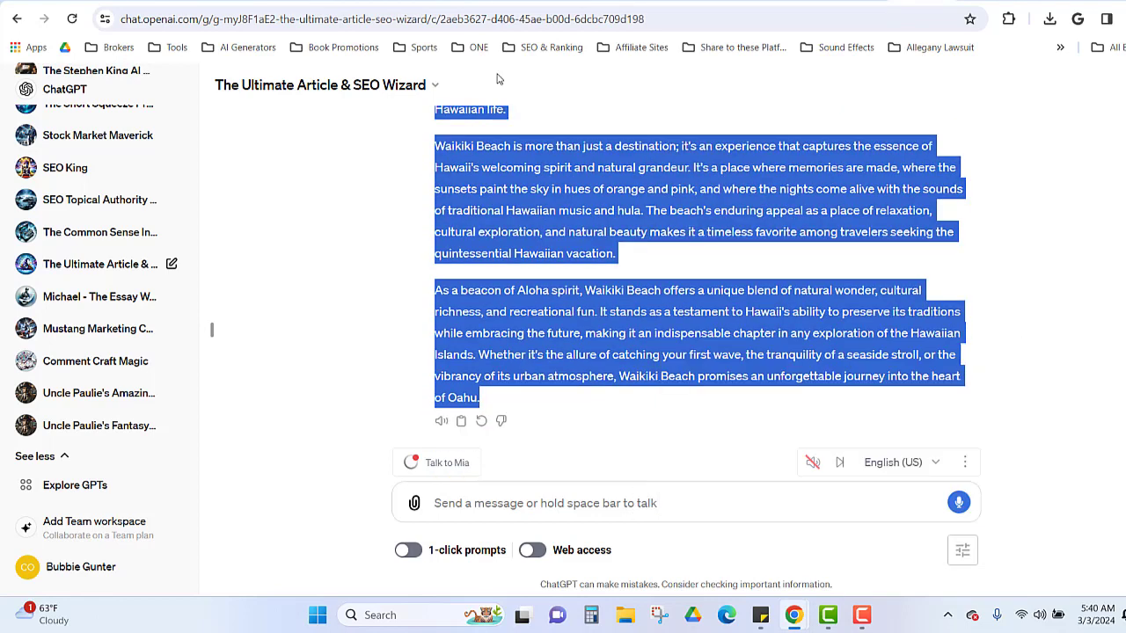
{"action": "key", "text": "ctrl+Tab"}
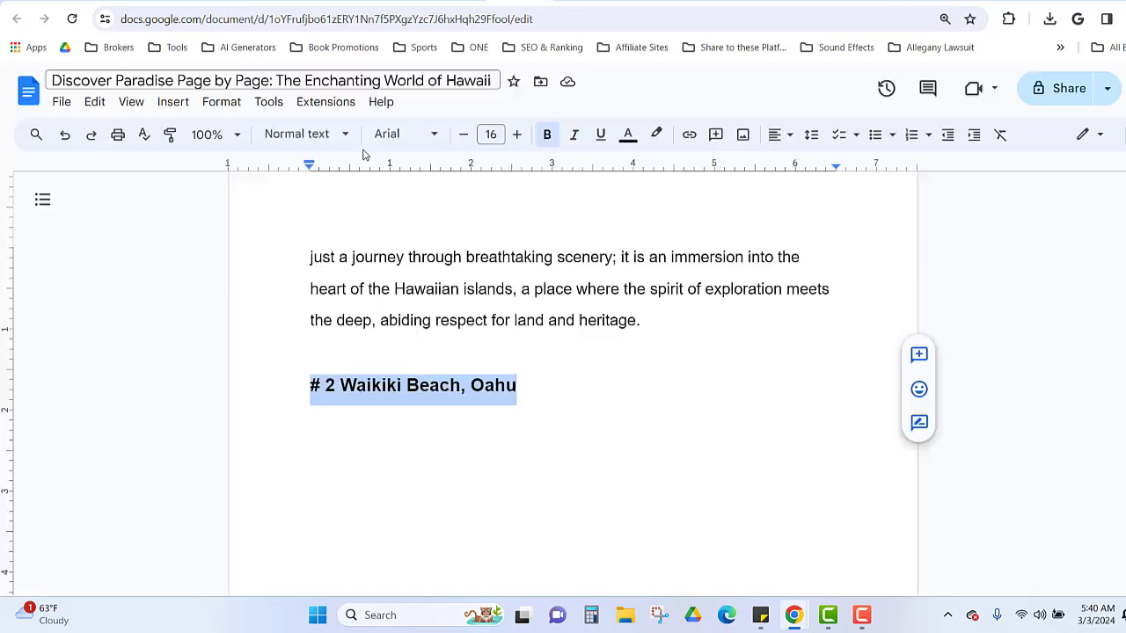
{"action": "key", "text": "ctrl+v"}
- Indent the first lines of the two opening paragraphs and the closing paragraph of the Waikiki Beach text
{"action": "left_click", "coordinate": [311, 368]}
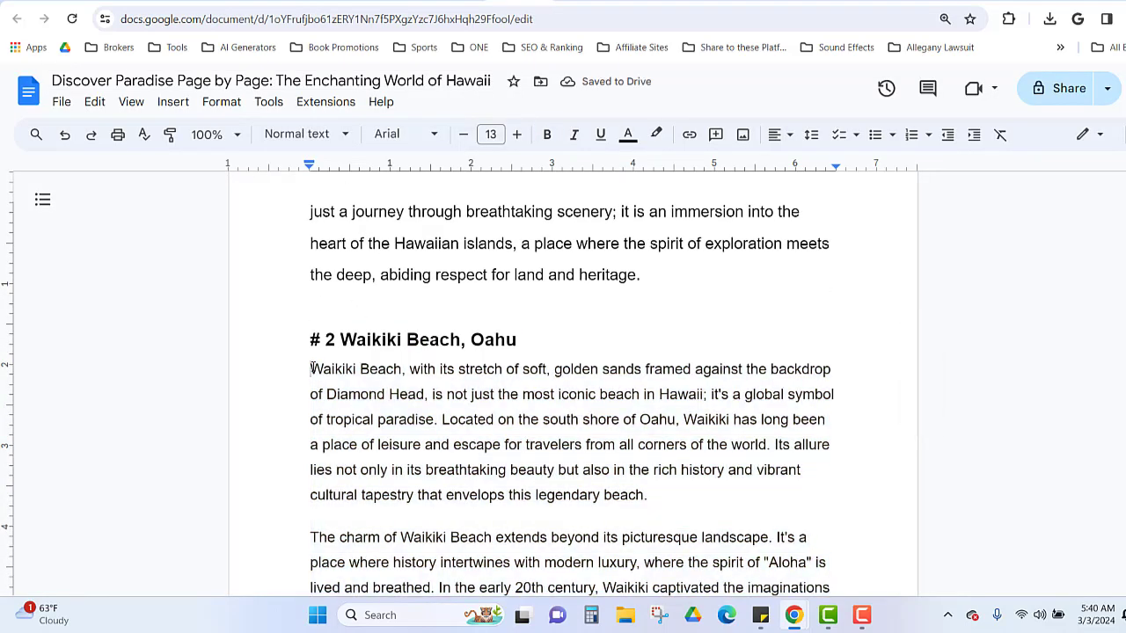
{"action": "key", "text": "Tab"}
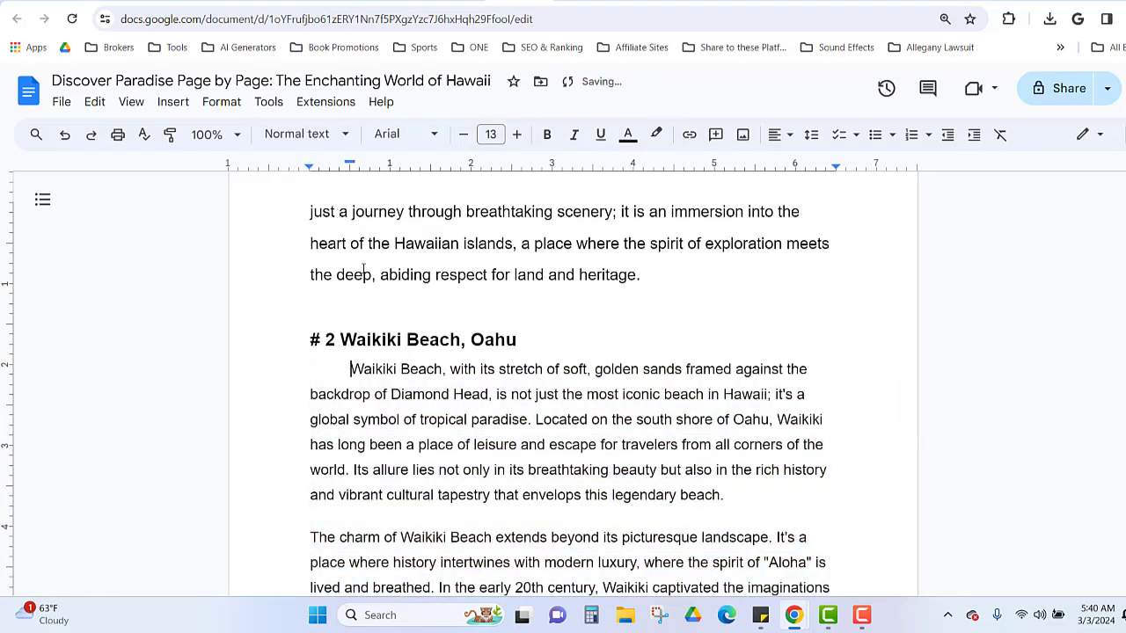
{"action": "scroll", "coordinate": [365, 396], "scroll_direction": "down", "scroll_amount": 1}
{"action": "scroll", "coordinate": [364, 404], "scroll_direction": "down", "scroll_amount": 3}
{"action": "left_click", "coordinate": [303, 303]}
{"action": "key", "text": "Tab"}
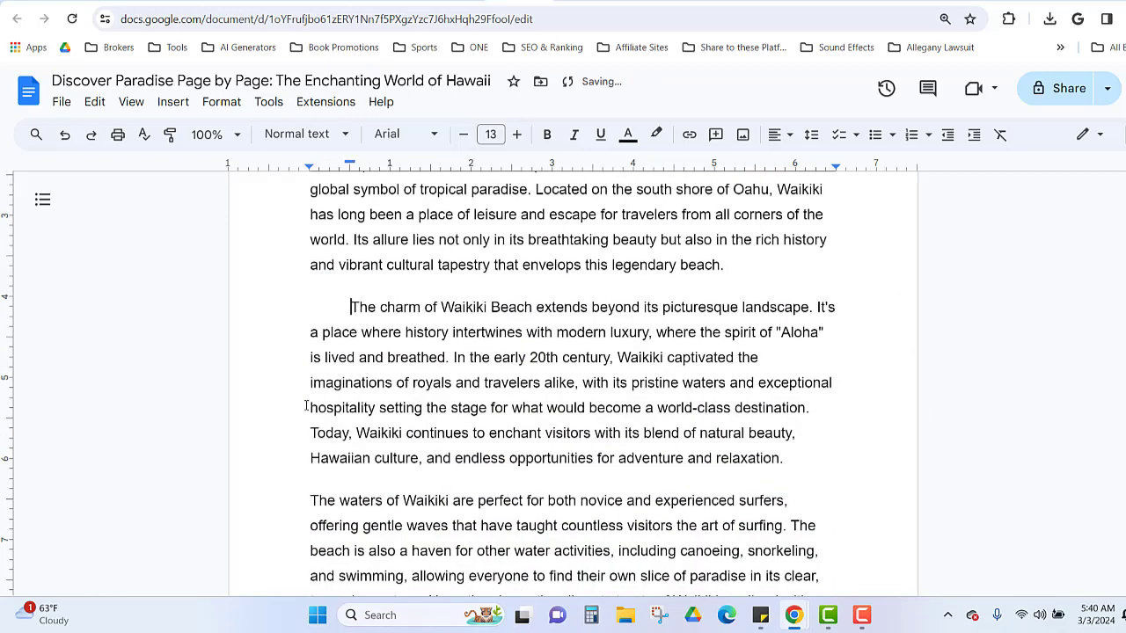
{"action": "scroll", "coordinate": [292, 388], "scroll_direction": "down", "scroll_amount": 5}
{"action": "left_click", "coordinate": [291, 388]}
{"action": "key", "text": "Tab"}
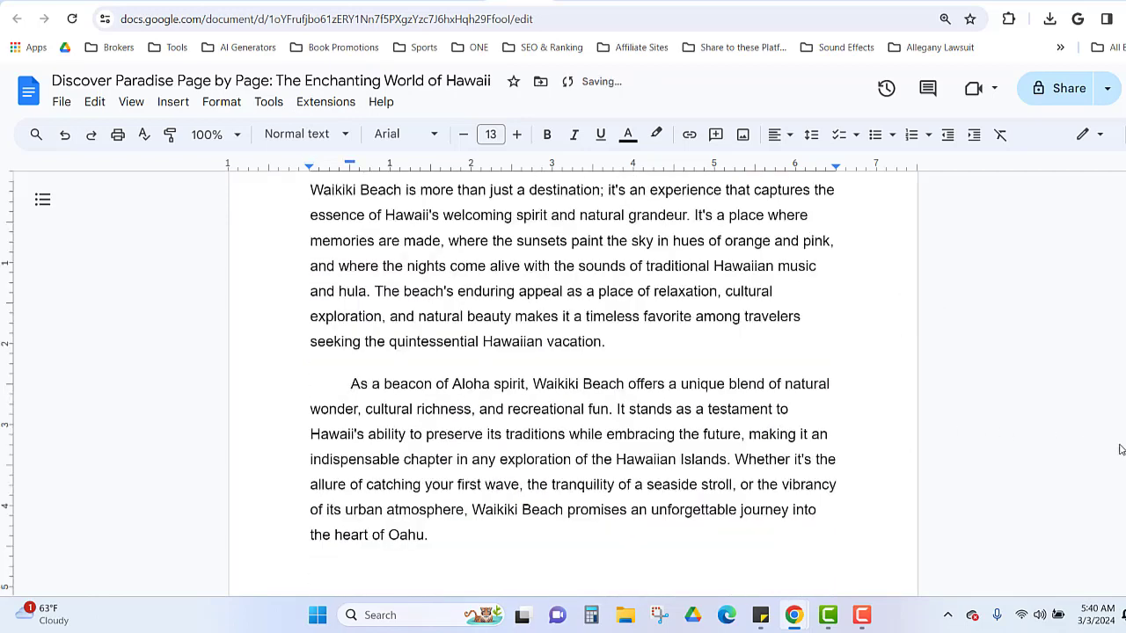
{"action": "scroll", "coordinate": [479, 371], "scroll_direction": "down", "scroll_amount": 4}
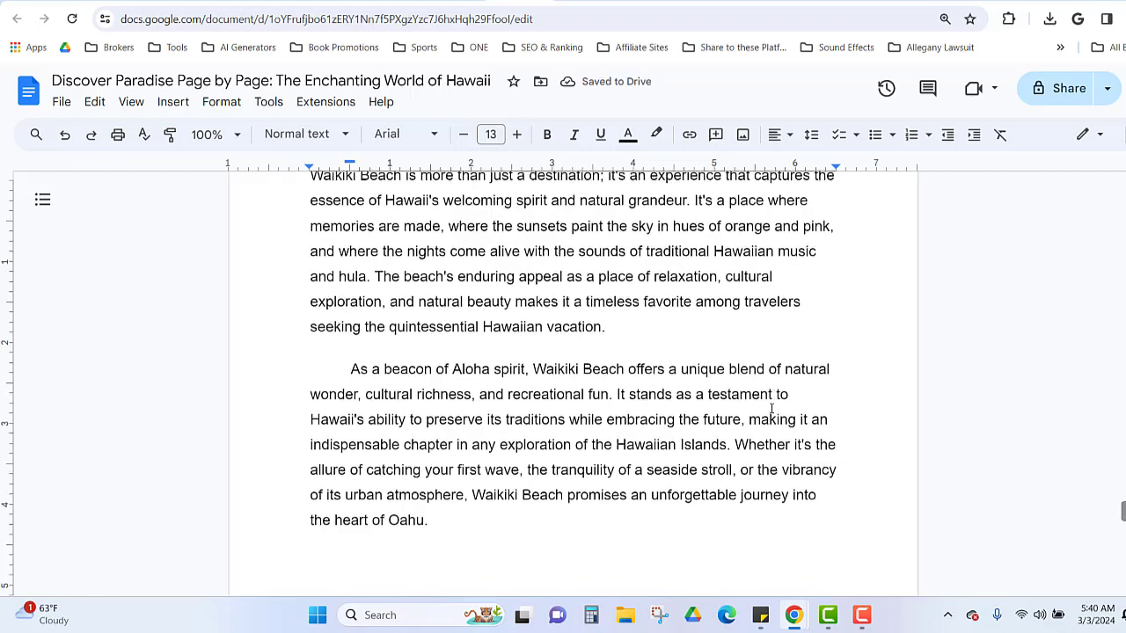
- Add a new line below the Waikiki Beach text and copy the "# 3 Haleakalā National Park, Maui" entry from the table of contents
{"action": "key", "text": "Return"}
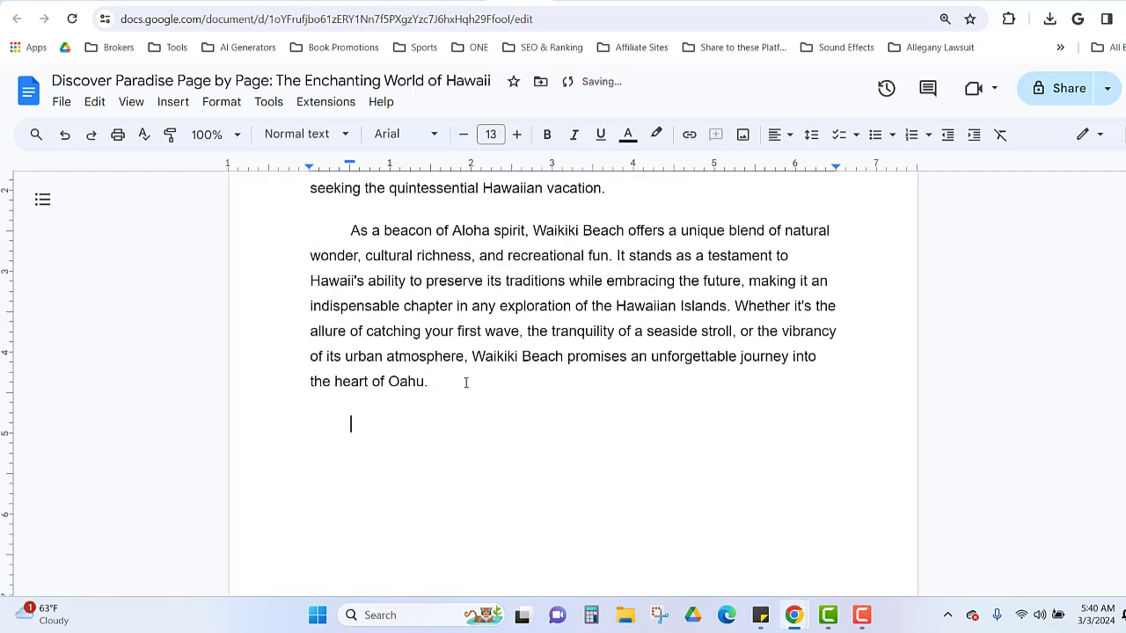
{"action": "scroll", "coordinate": [673, 321], "scroll_direction": "down", "scroll_amount": 20}
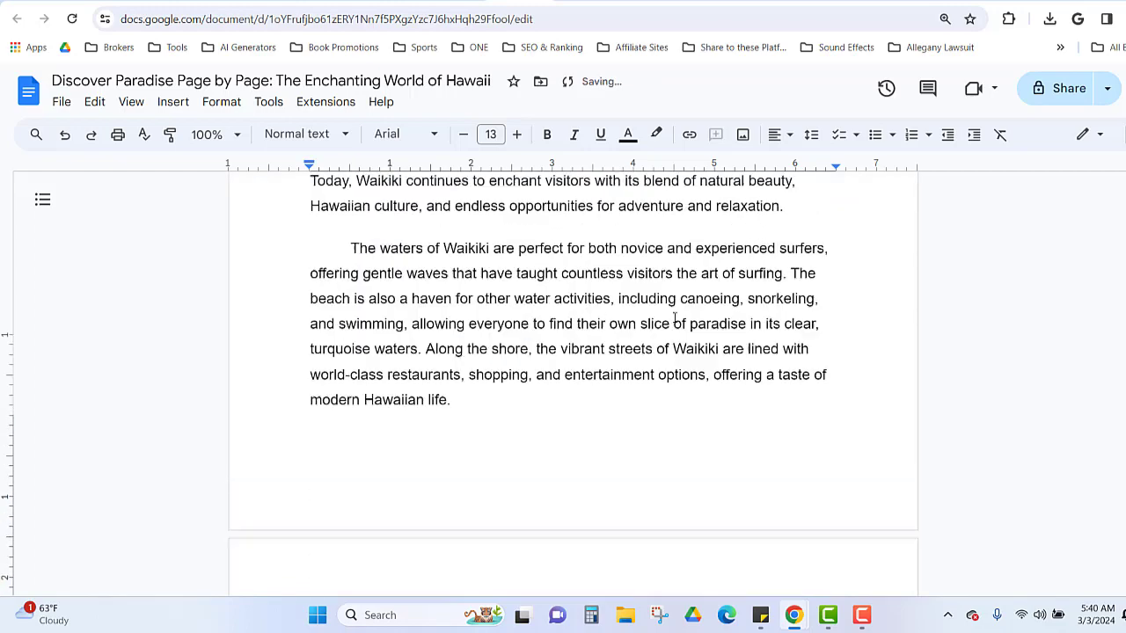
{"action": "scroll", "coordinate": [673, 318], "scroll_direction": "up", "scroll_amount": 20}
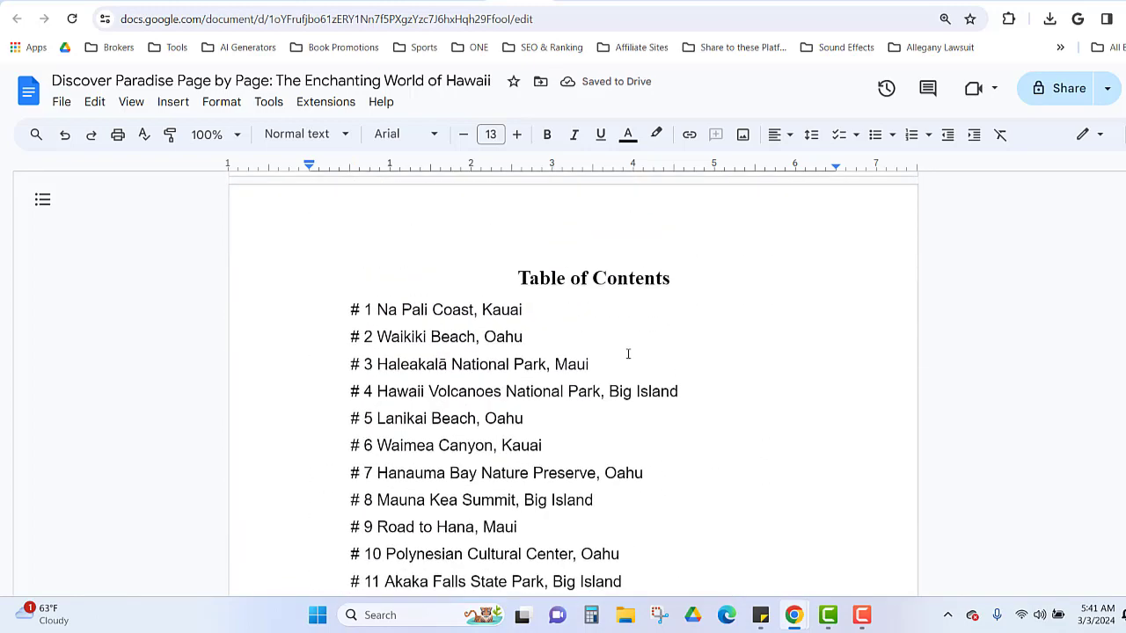
{"action": "left_click_drag", "start_coordinate": [589, 364], "coordinate": [351, 366]}
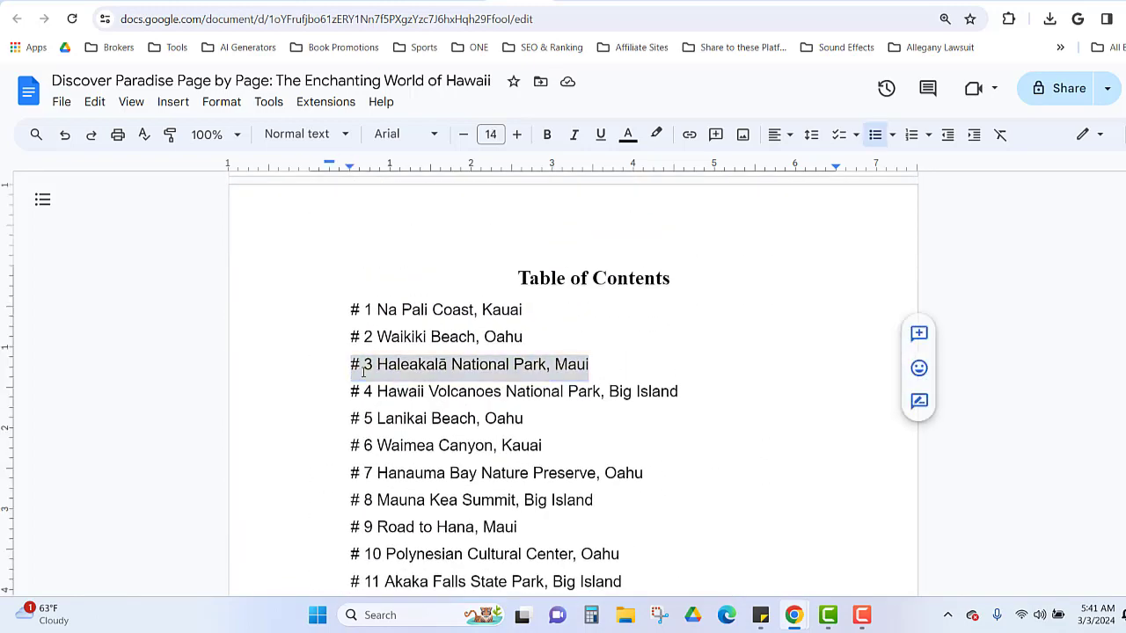
{"action": "right_click", "coordinate": [376, 365]}
{"action": "left_click", "coordinate": [408, 197]}
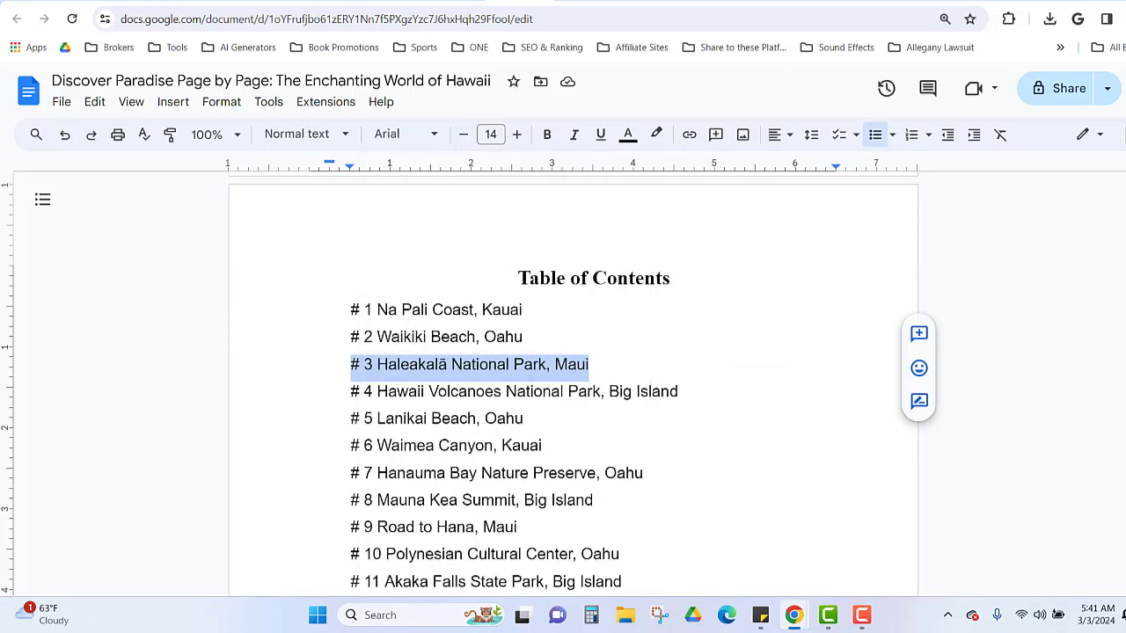
- Switch to The Ultimate Article & SEO Wizard chat, send "# 3 Haleakalā National Park, Maui" and copy the resulting essay without its title
{"action": "key", "text": "ctrl+Tab"}
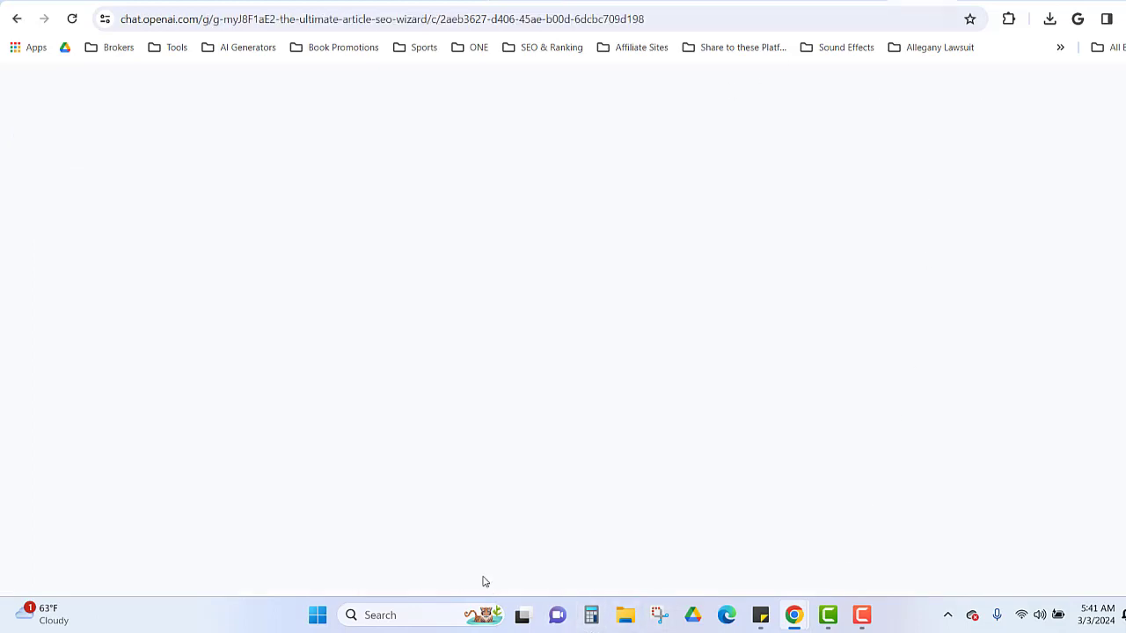
{"action": "left_click", "coordinate": [488, 507]}
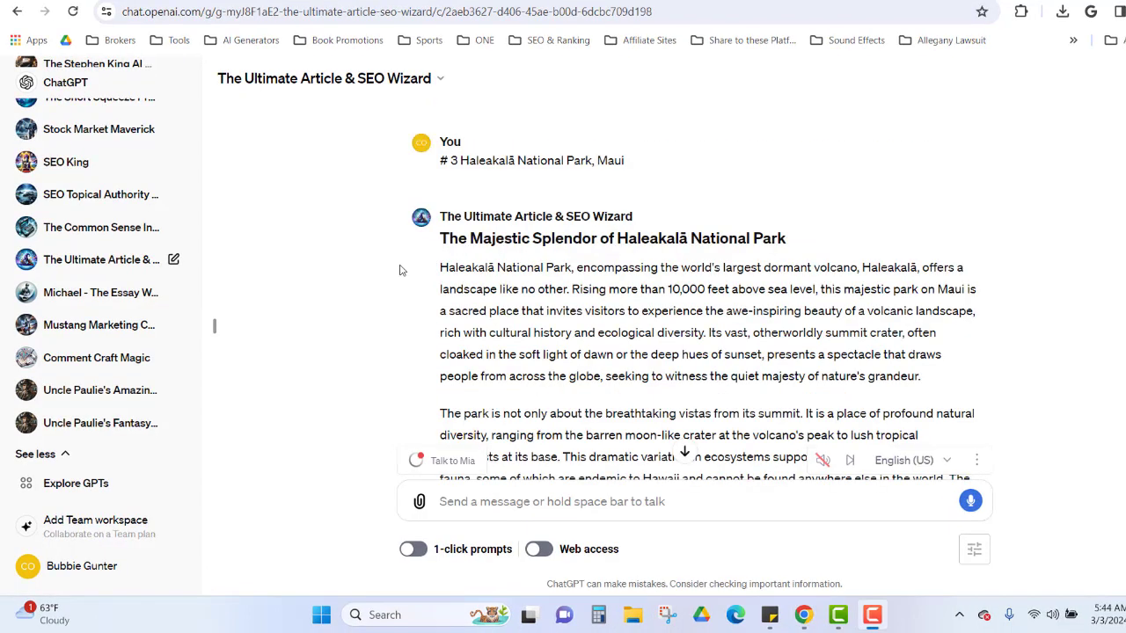
{"action": "left_click", "coordinate": [440, 268]}
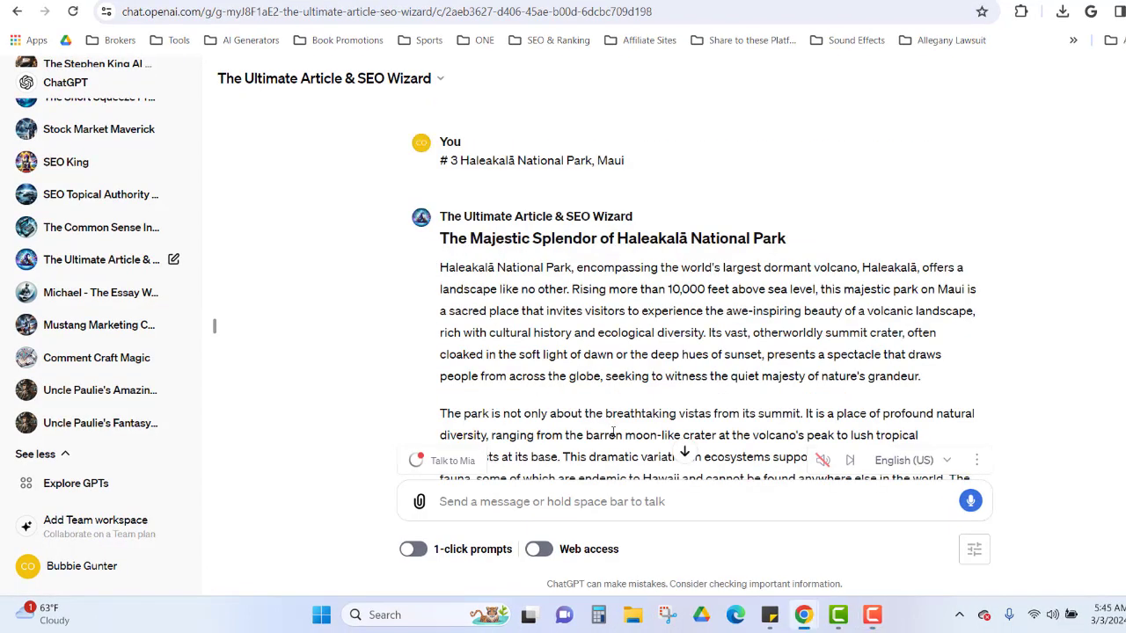
{"action": "left_click", "coordinate": [613, 434], "text": "shift"}
{"action": "left_click_drag", "start_coordinate": [613, 433], "coordinate": [632, 520]}
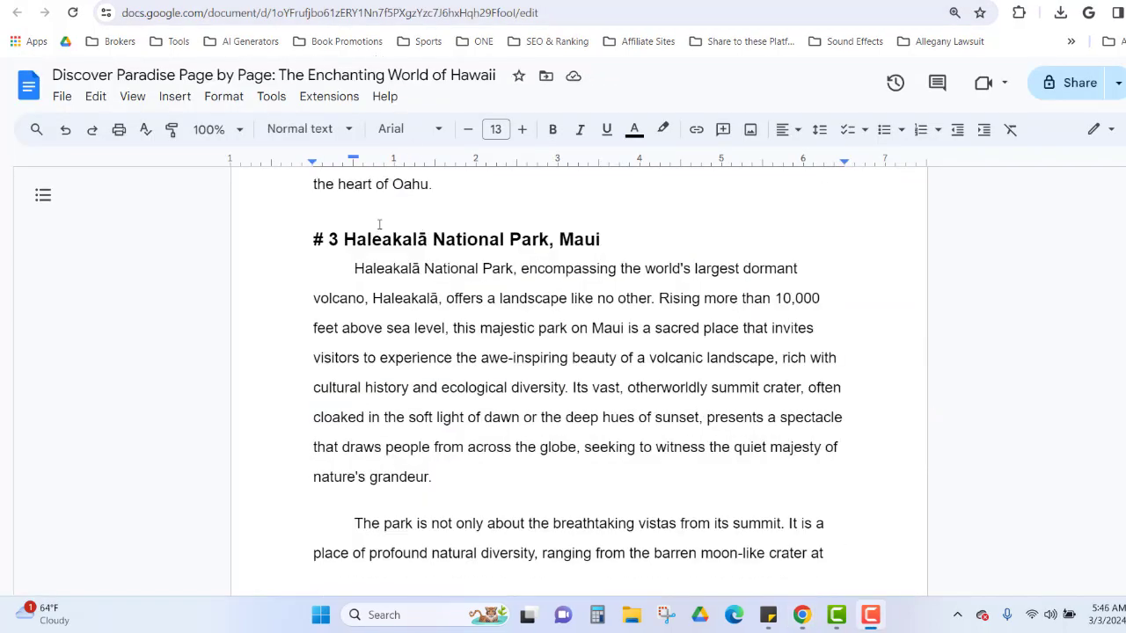
- Copy "Na Pali Coast, Kauai" from the "# 1" essay heading and search Google for it
{"action": "scroll", "coordinate": [403, 345], "scroll_direction": "down", "scroll_amount": 13}
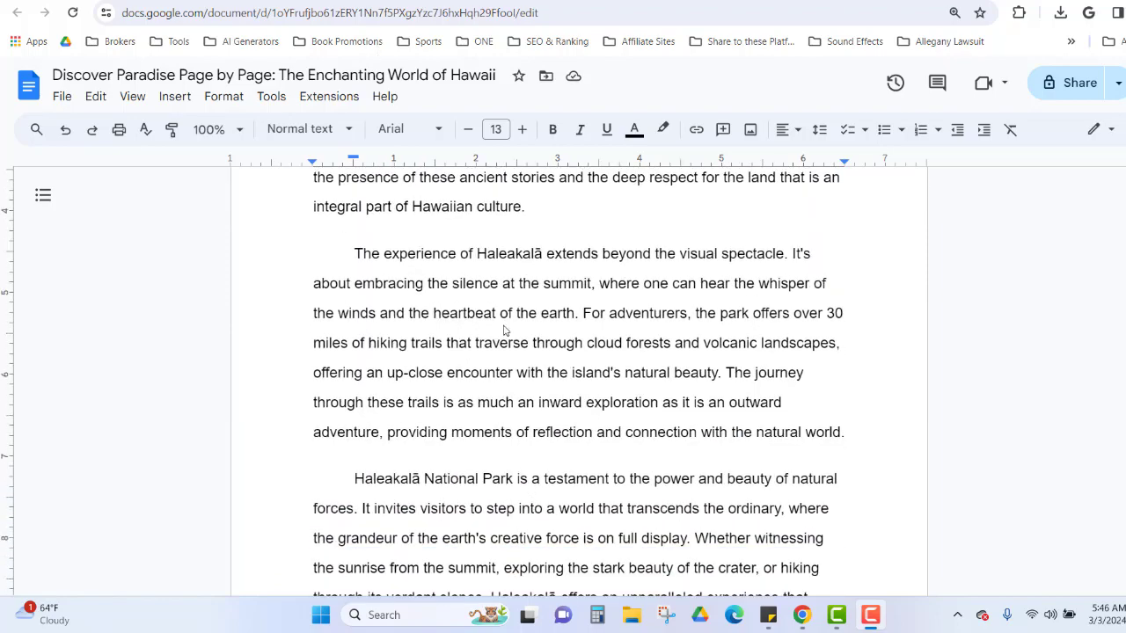
{"action": "scroll", "coordinate": [504, 330], "scroll_direction": "up", "scroll_amount": 15}
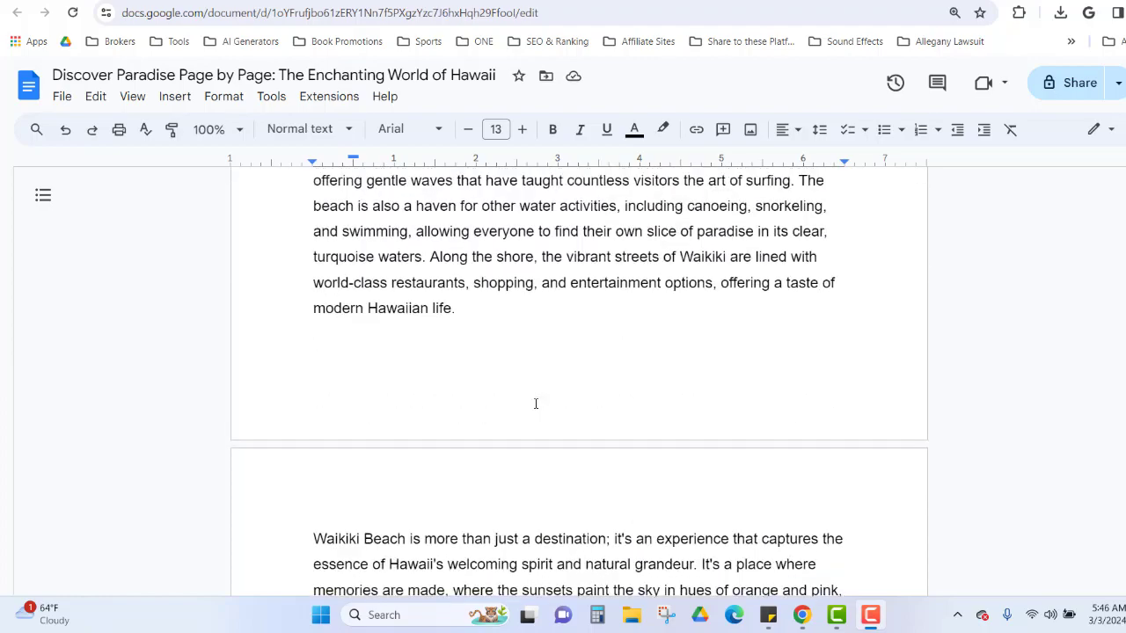
{"action": "scroll", "coordinate": [535, 403], "scroll_direction": "up", "scroll_amount": 15}
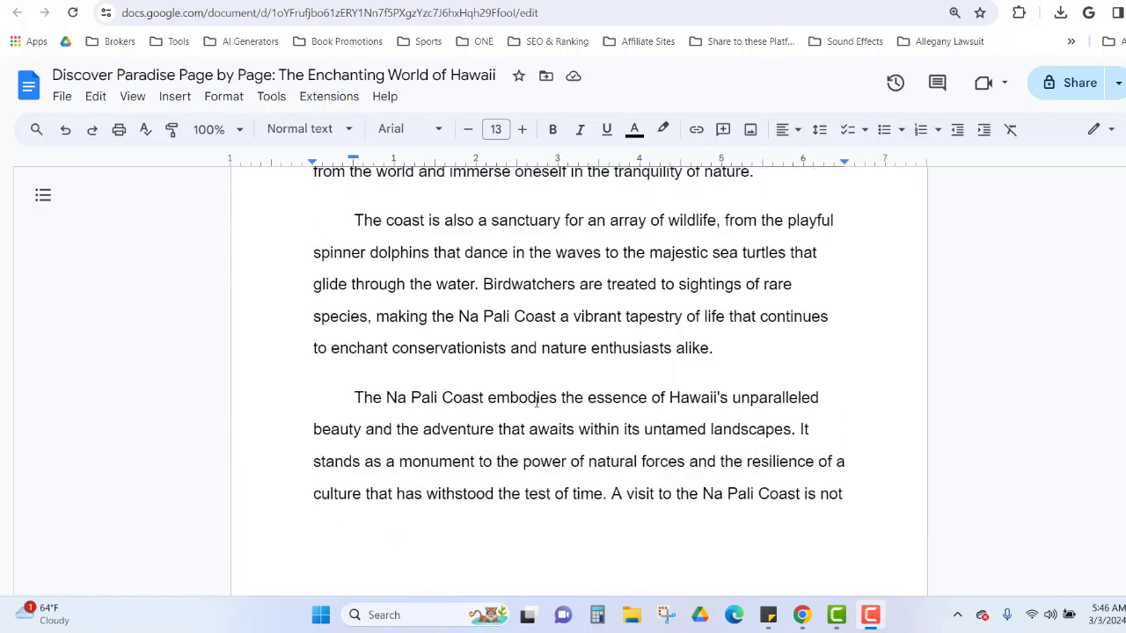
{"action": "scroll", "coordinate": [536, 401], "scroll_direction": "up", "scroll_amount": 15}
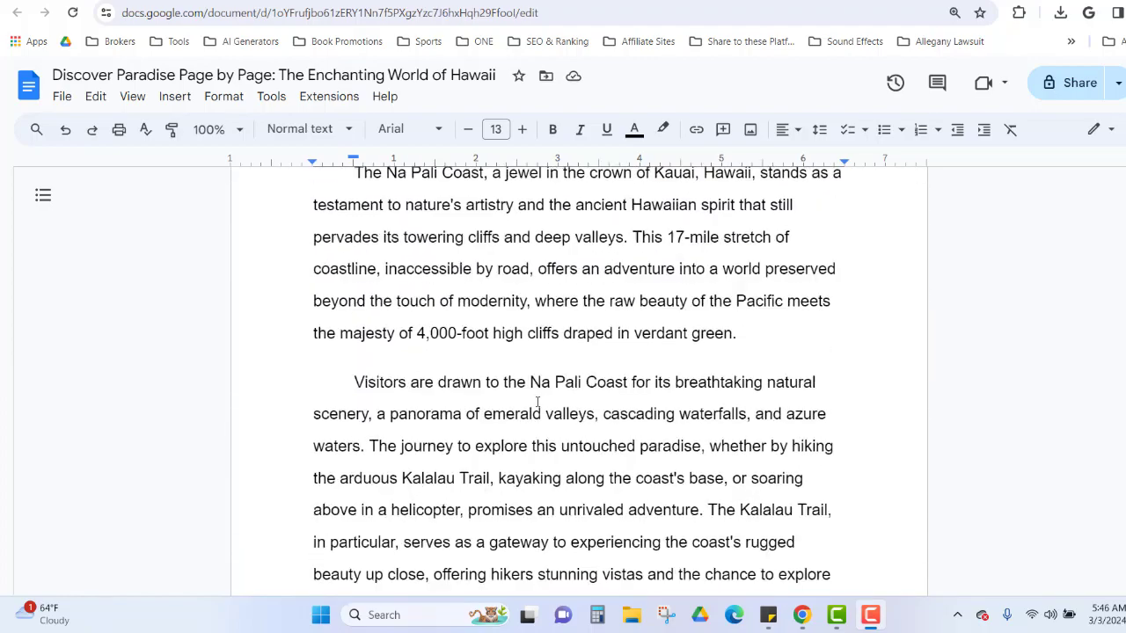
{"action": "scroll", "coordinate": [536, 402], "scroll_direction": "up", "scroll_amount": 8}
{"action": "scroll", "coordinate": [537, 402], "scroll_direction": "down", "scroll_amount": 5}
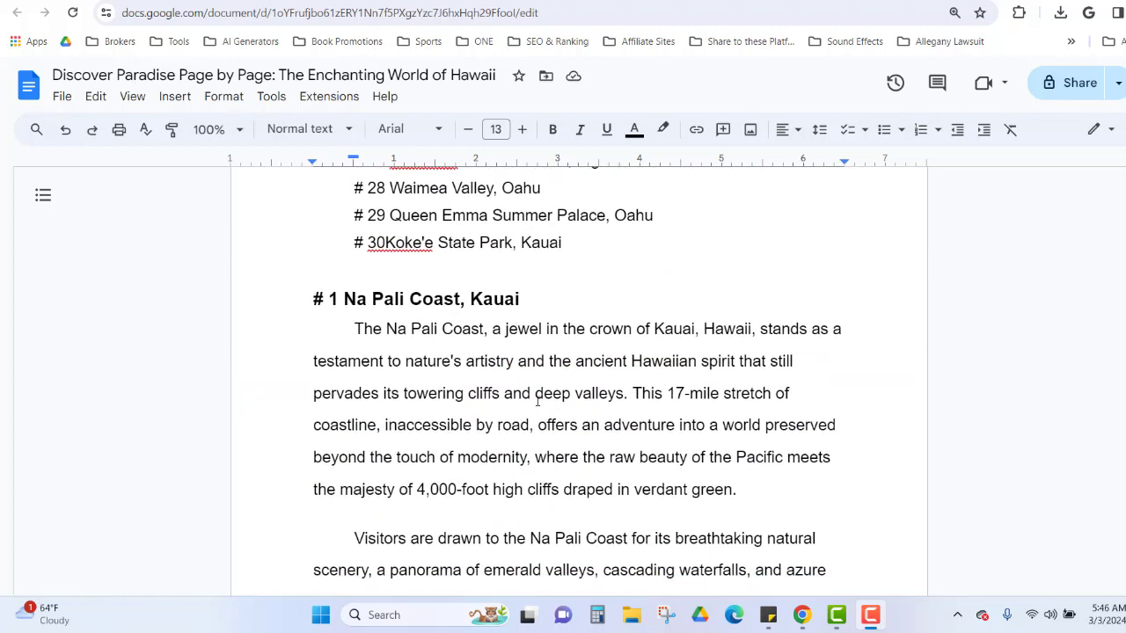
{"action": "left_click_drag", "start_coordinate": [344, 299], "coordinate": [519, 299]}
{"action": "right_click", "coordinate": [345, 299]}
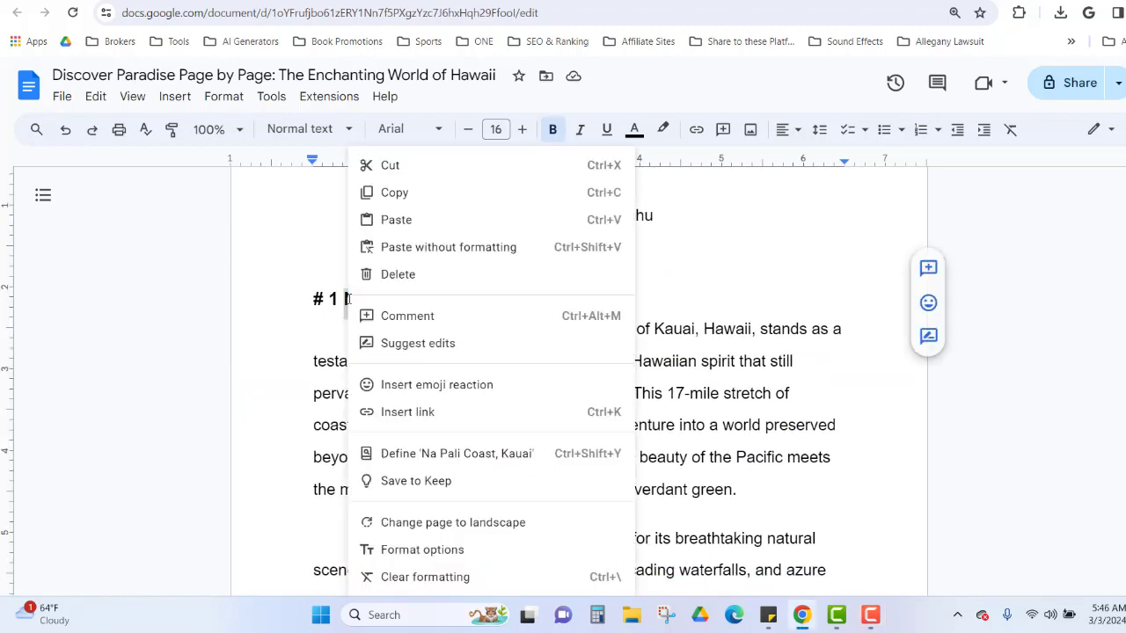
{"action": "left_click", "coordinate": [392, 194]}
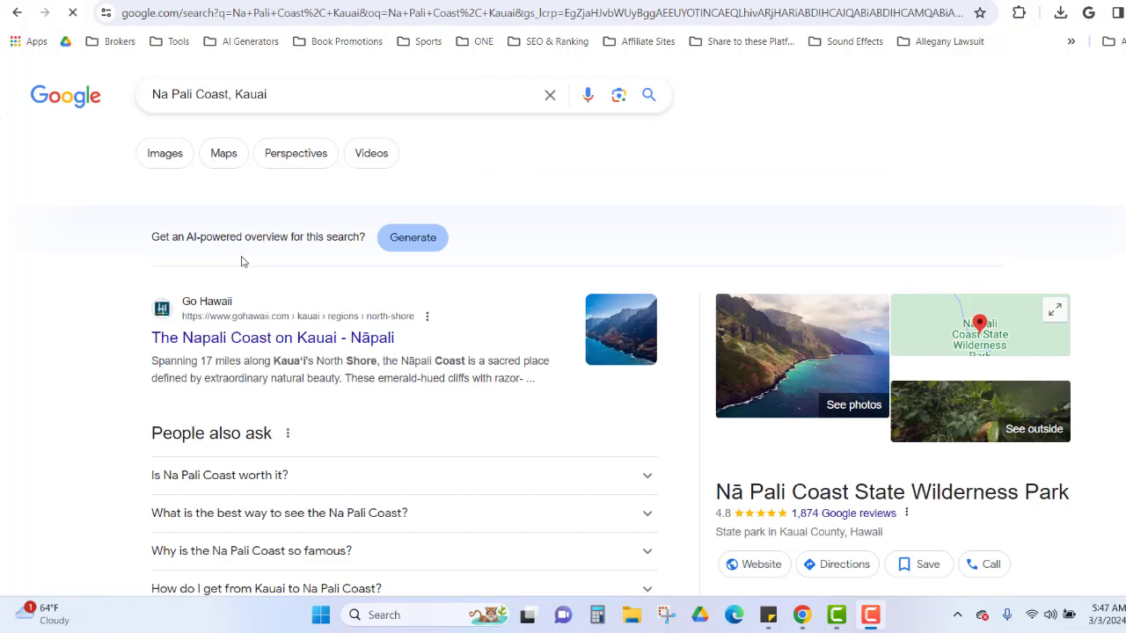
- Show the image results for "Na Pali Coast, Kauai" and limit their usage rights to Creative Commons licenses
{"action": "left_click", "coordinate": [172, 156]}
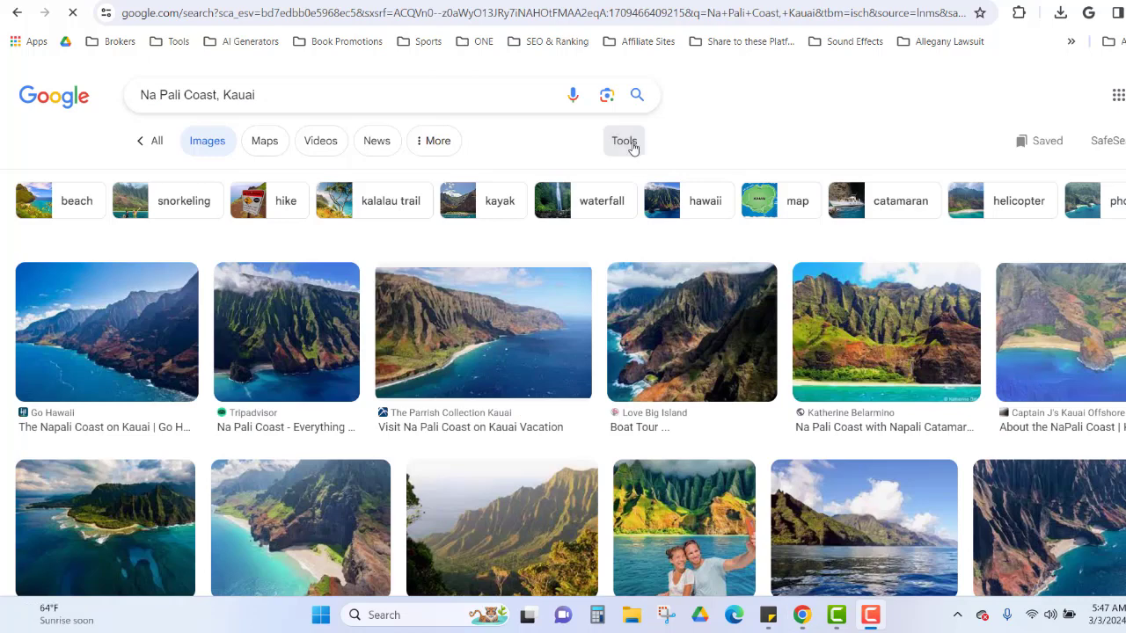
{"action": "left_click", "coordinate": [632, 148]}
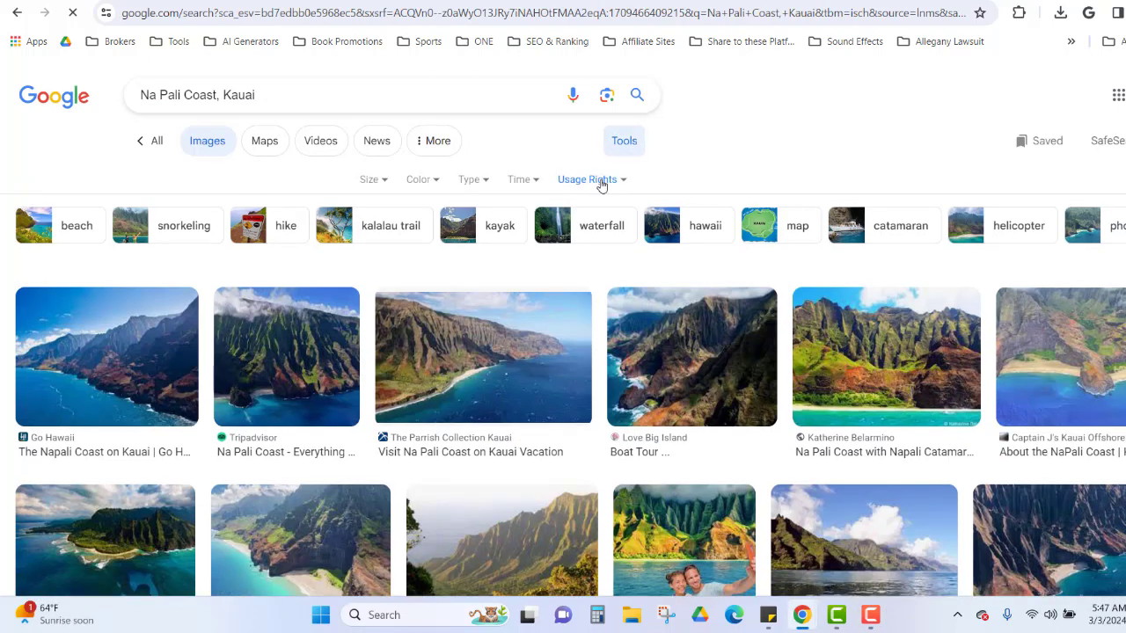
{"action": "left_click", "coordinate": [602, 182]}
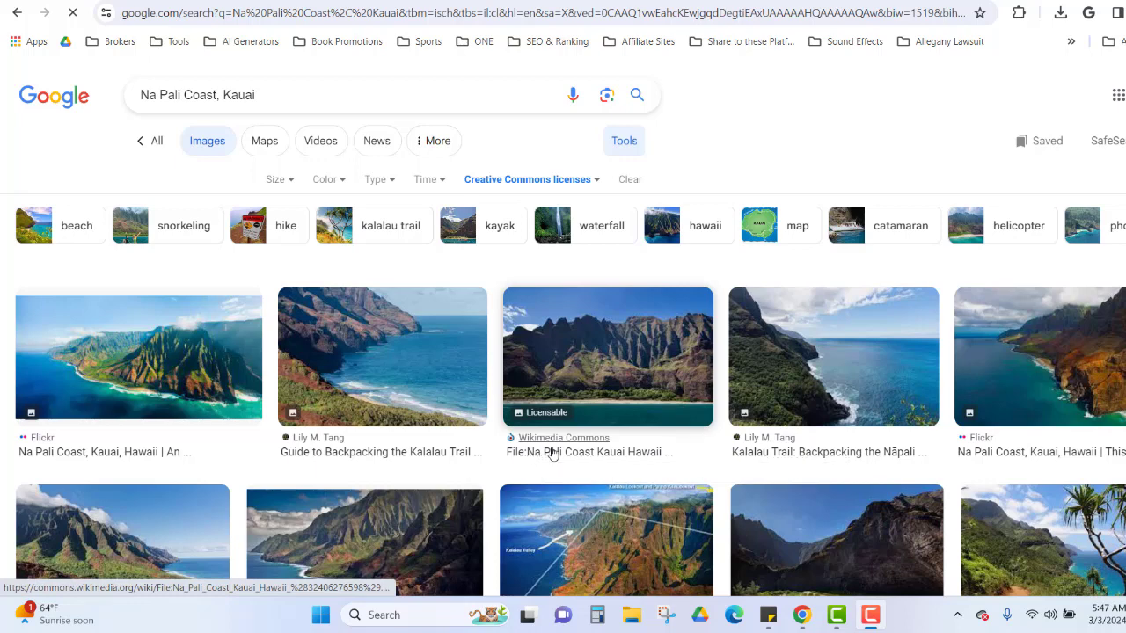
- Copy the Wikimedia Commons cliff photo below the "# 1 Na Pali Coast, Kauai" heading and enlarge it to about 6.3 inches wide
{"action": "left_click", "coordinate": [590, 380]}
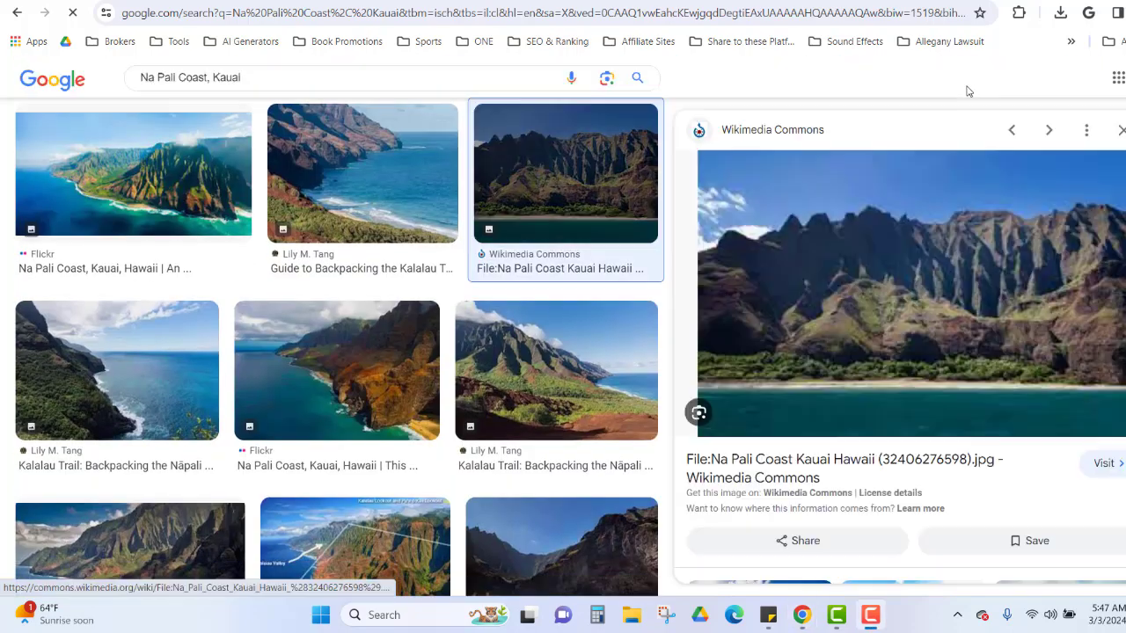
{"action": "right_click", "coordinate": [892, 313]}
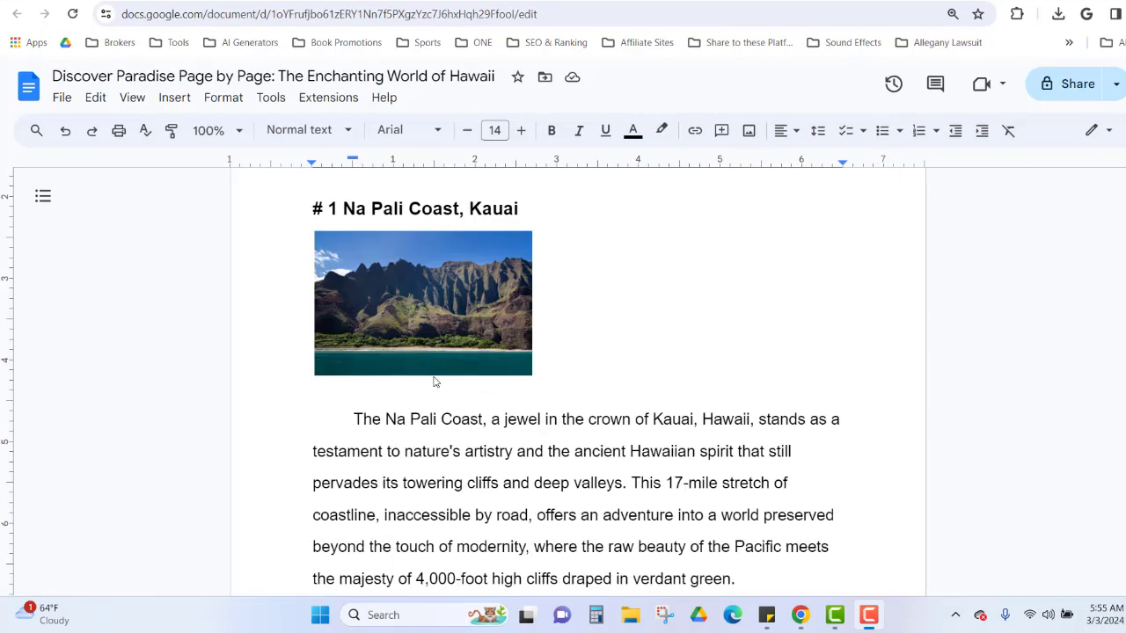
{"action": "left_click", "coordinate": [454, 330]}
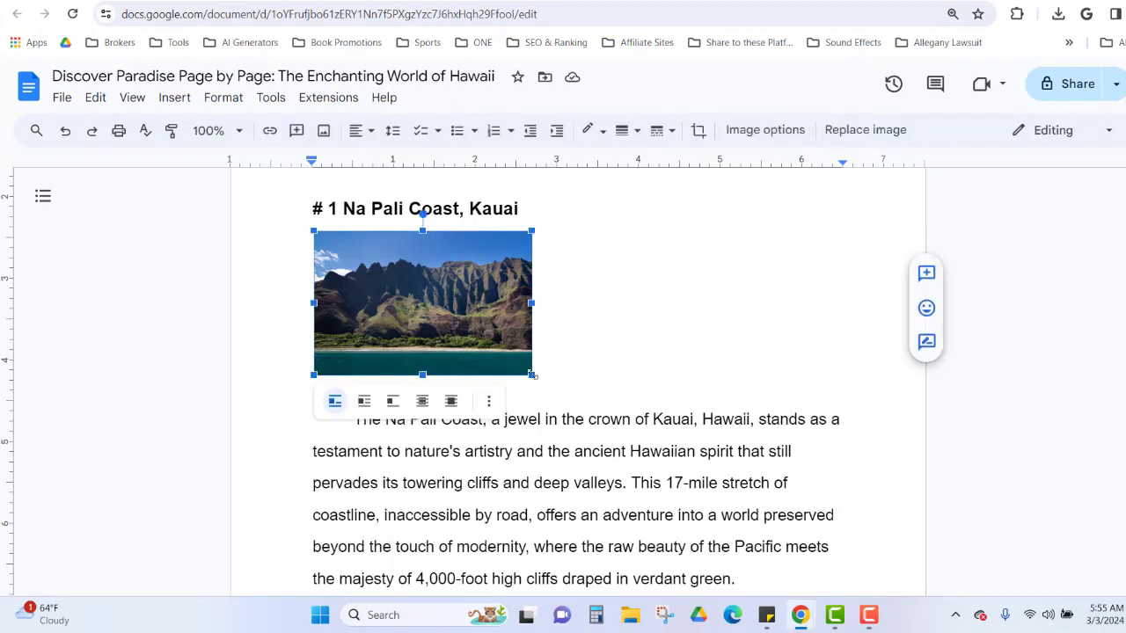
{"action": "left_click_drag", "start_coordinate": [531, 375], "coordinate": [726, 569]}
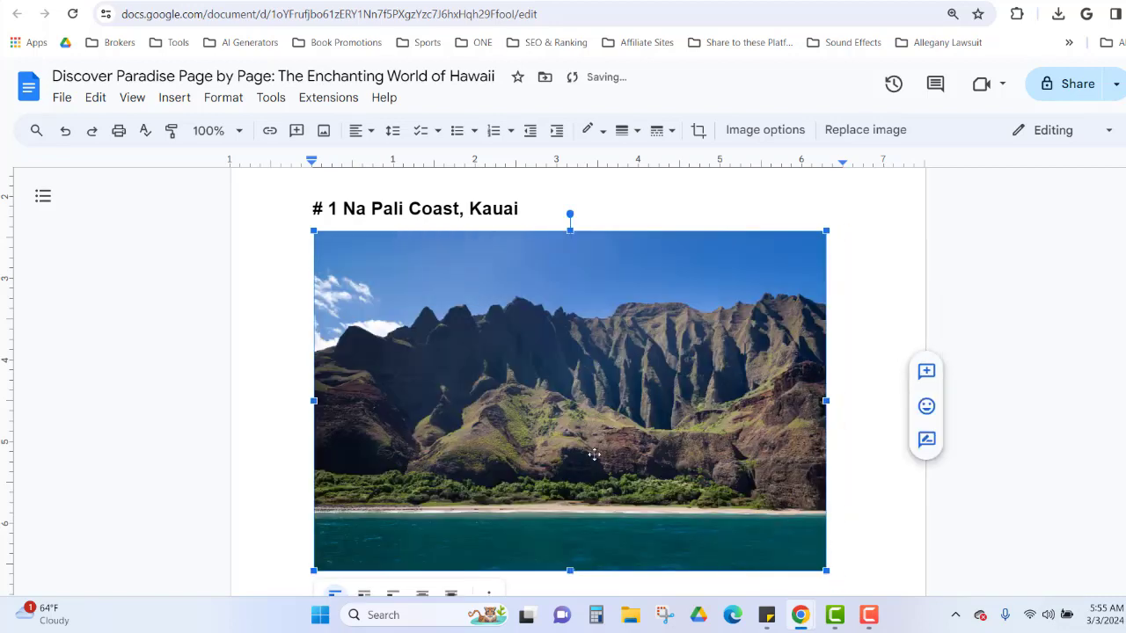
{"action": "scroll", "coordinate": [594, 455], "scroll_direction": "down", "scroll_amount": 3}
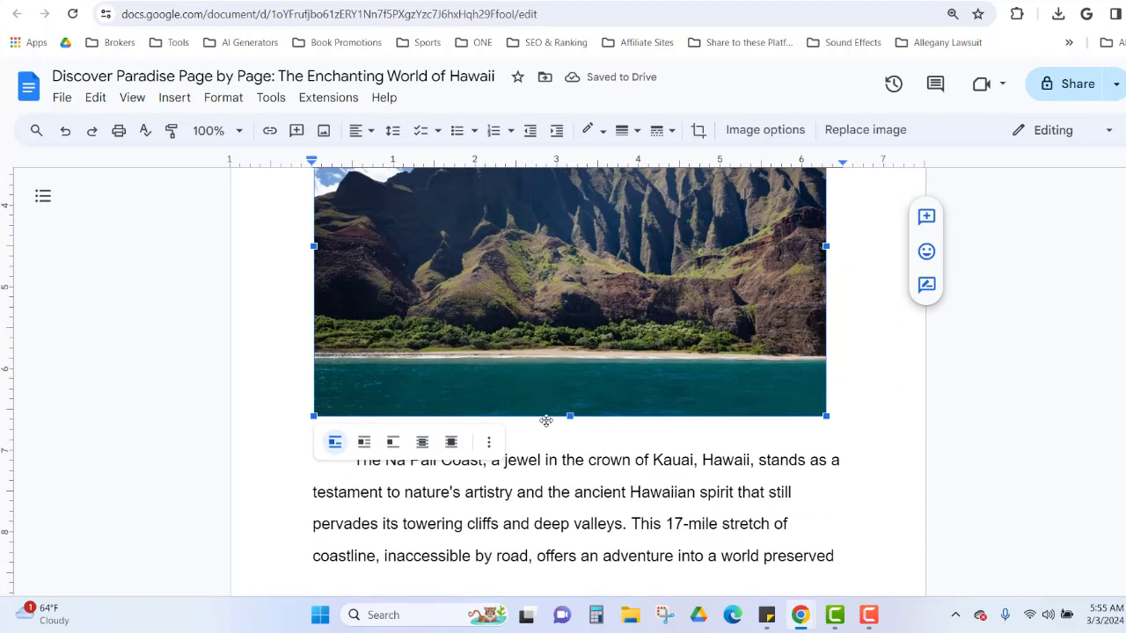
{"action": "scroll", "coordinate": [545, 421], "scroll_direction": "down", "scroll_amount": 2}
{"action": "left_click", "coordinate": [550, 415]}
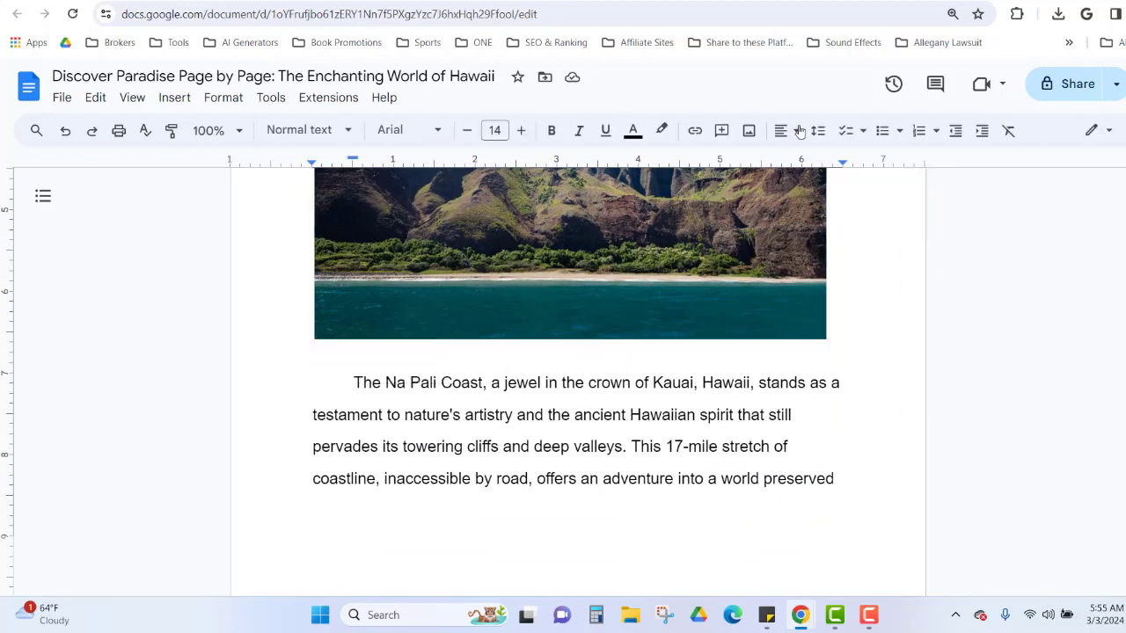
- Search Google Images for "Waikiki Beach, Oahu" and limit the usage rights to Creative Commons licenses
{"action": "scroll", "coordinate": [523, 405], "scroll_direction": "down", "scroll_amount": 15}
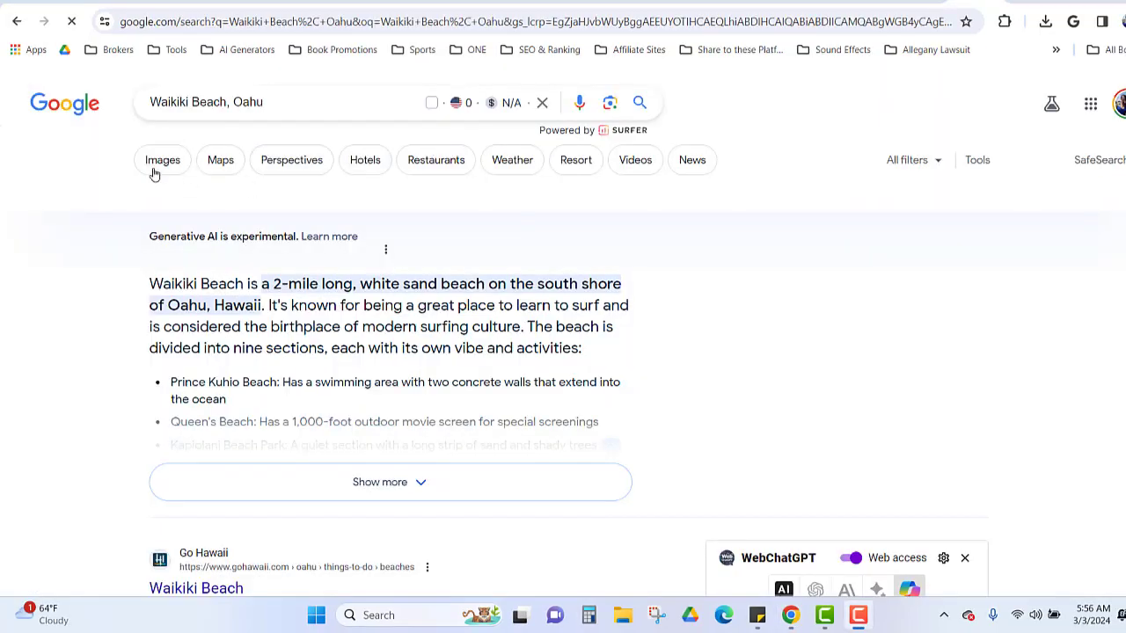
{"action": "left_click", "coordinate": [161, 162]}
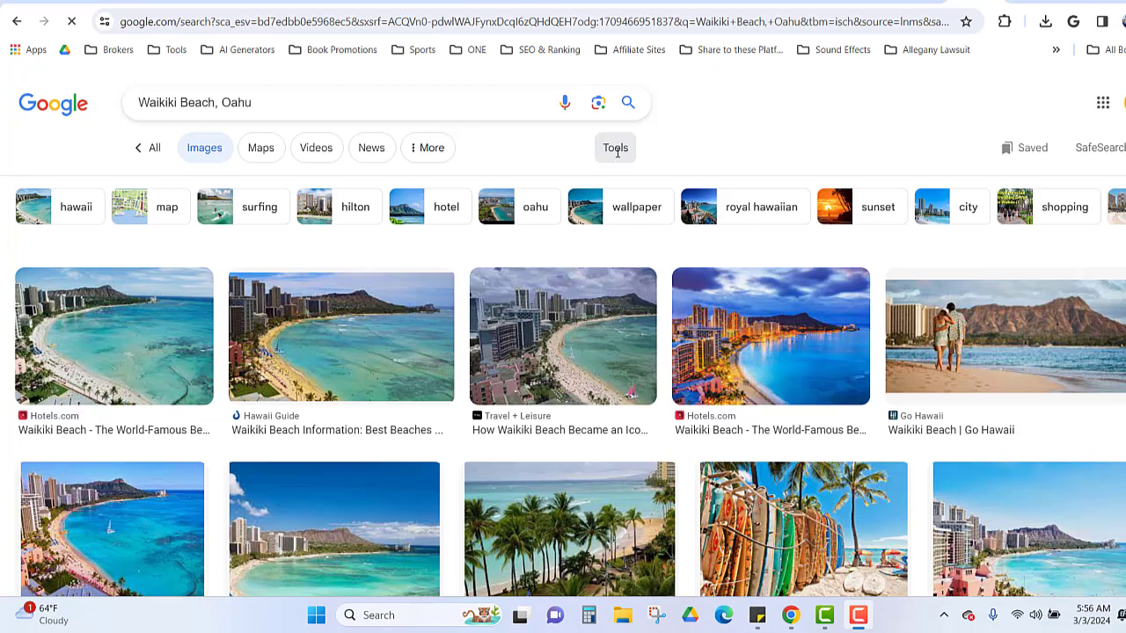
{"action": "left_click", "coordinate": [616, 149]}
{"action": "left_click", "coordinate": [585, 183]}
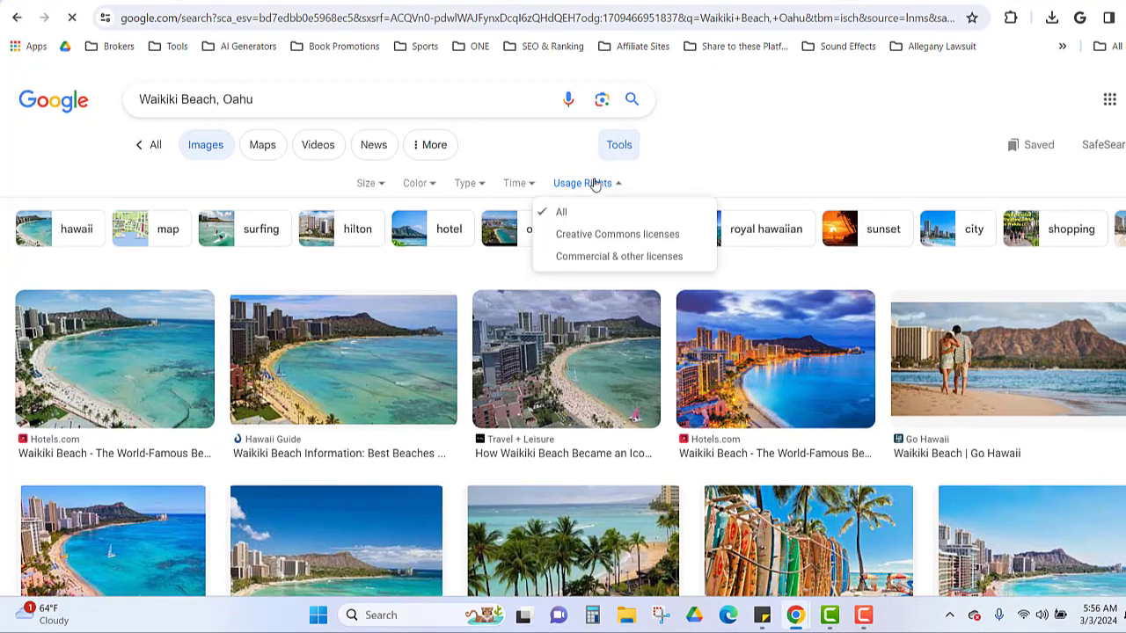
{"action": "left_click", "coordinate": [585, 236]}
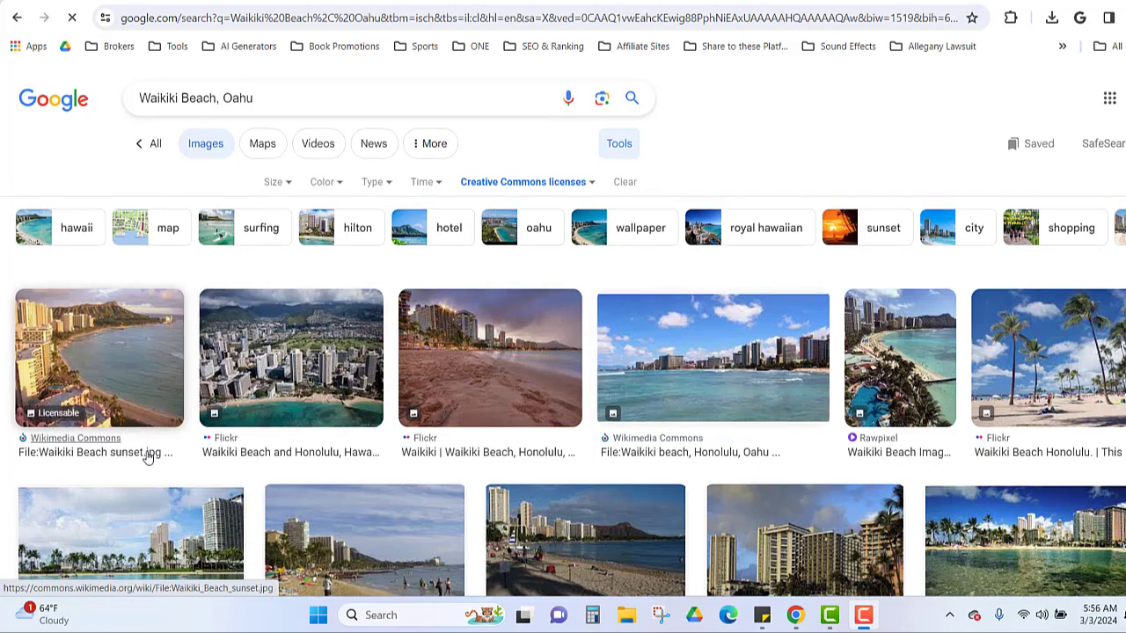
- Find the Pexels "High Rise Buildings Near Beach" photo and copy it into the document above the Waikiki Beach essay
{"action": "scroll", "coordinate": [146, 457], "scroll_direction": "down", "scroll_amount": 3}
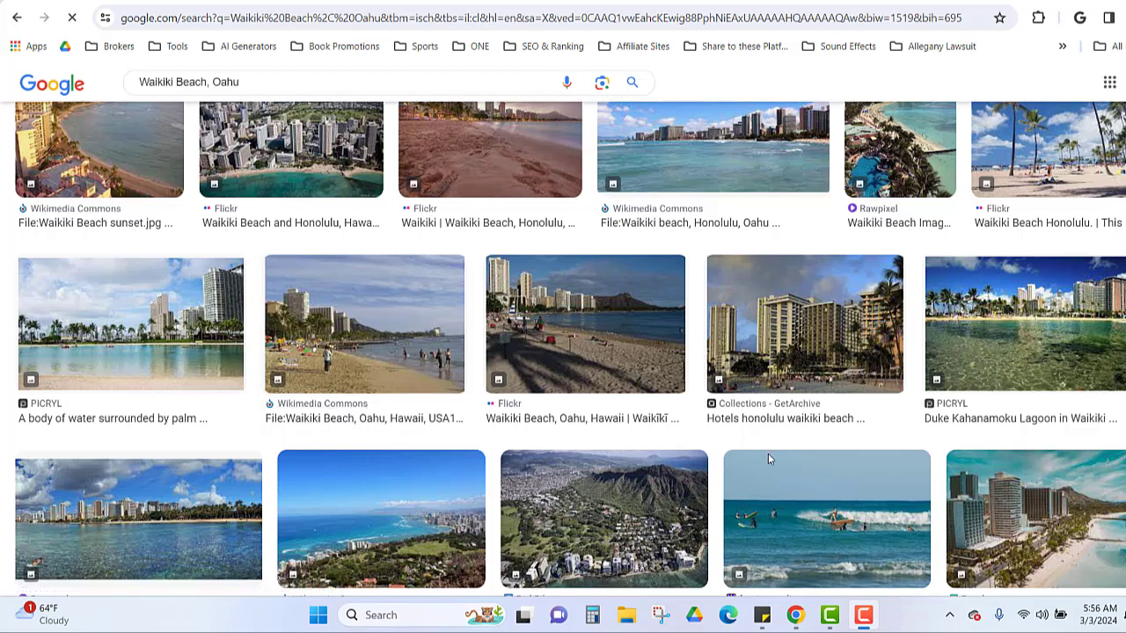
{"action": "scroll", "coordinate": [1012, 519], "scroll_direction": "down", "scroll_amount": 2}
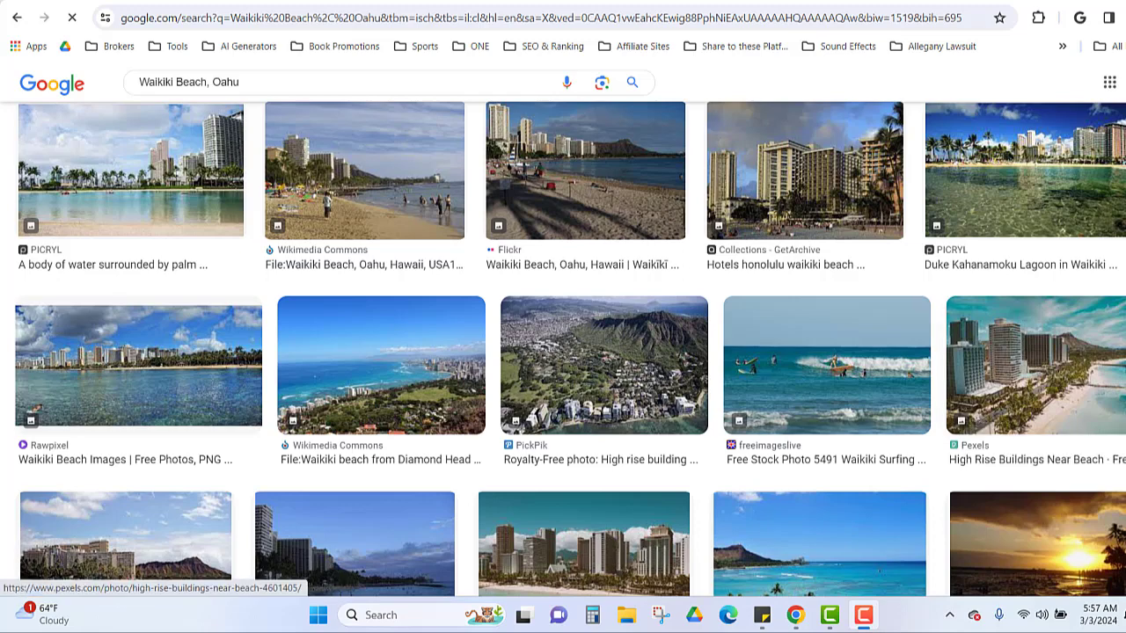
{"action": "left_click", "coordinate": [1064, 413]}
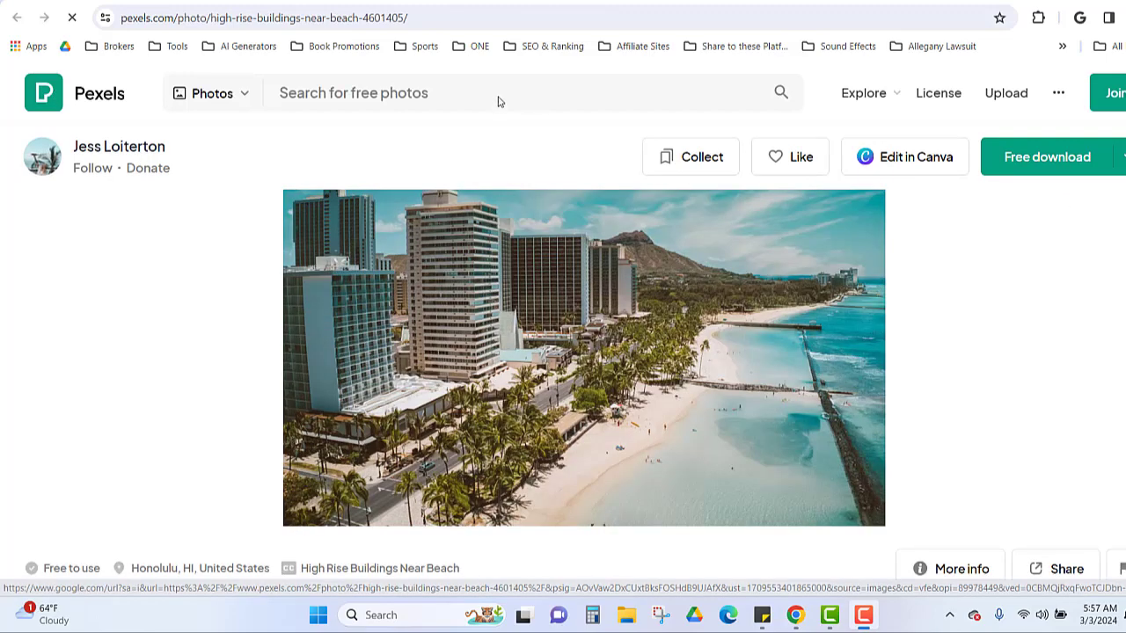
{"action": "key", "text": "alt+Left"}
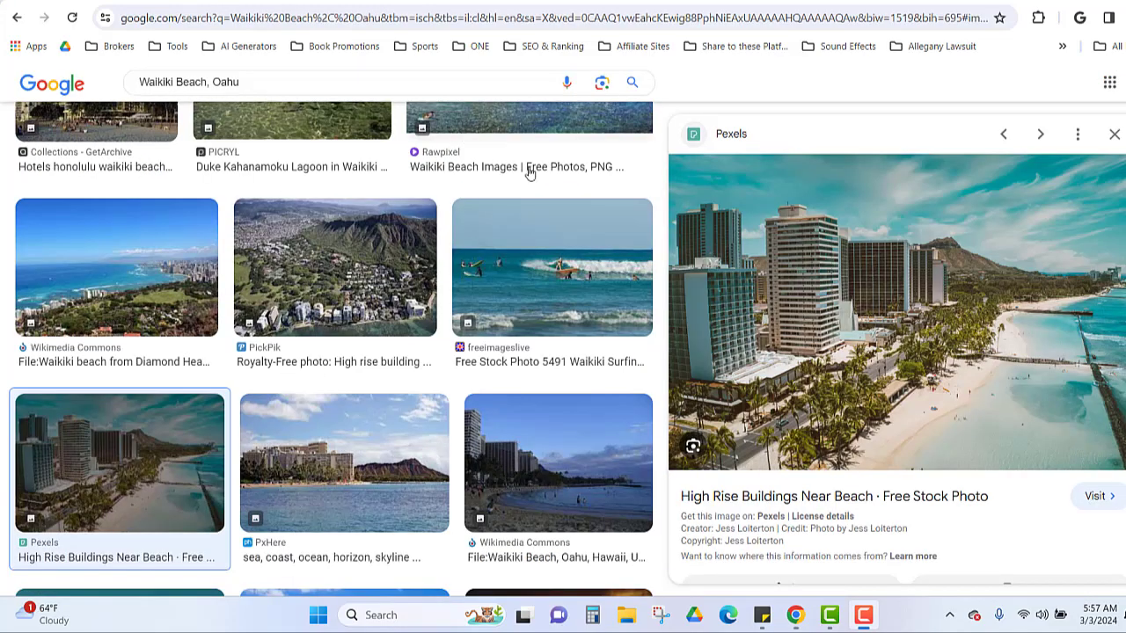
{"action": "right_click", "coordinate": [851, 325]}
{"action": "left_click", "coordinate": [911, 253]}
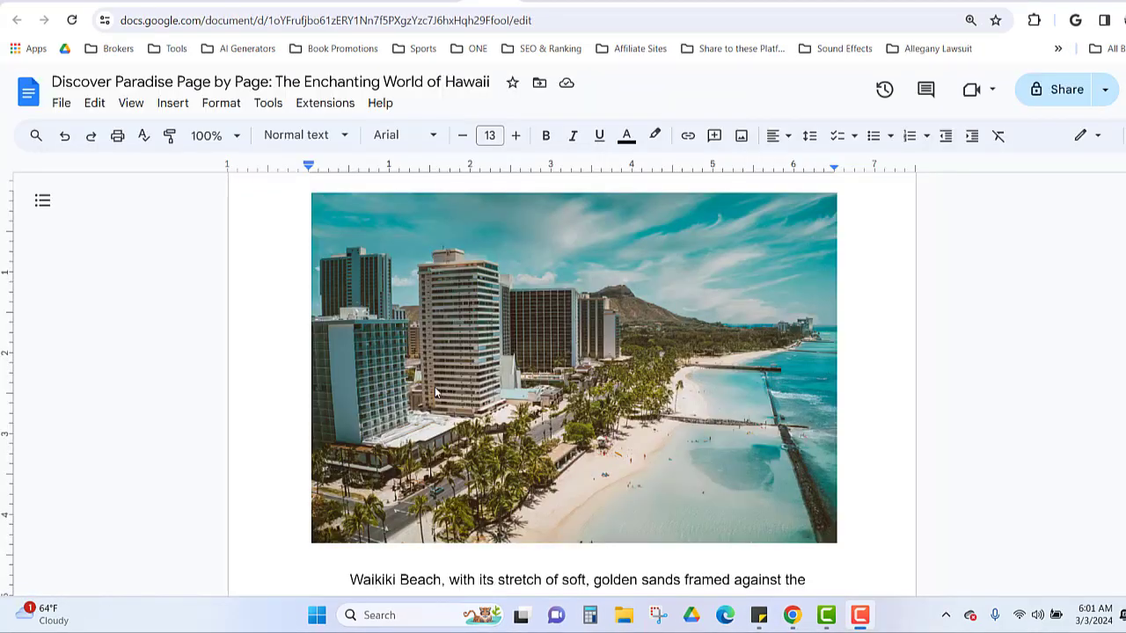
{"action": "scroll", "coordinate": [444, 407], "scroll_direction": "down", "scroll_amount": 2}
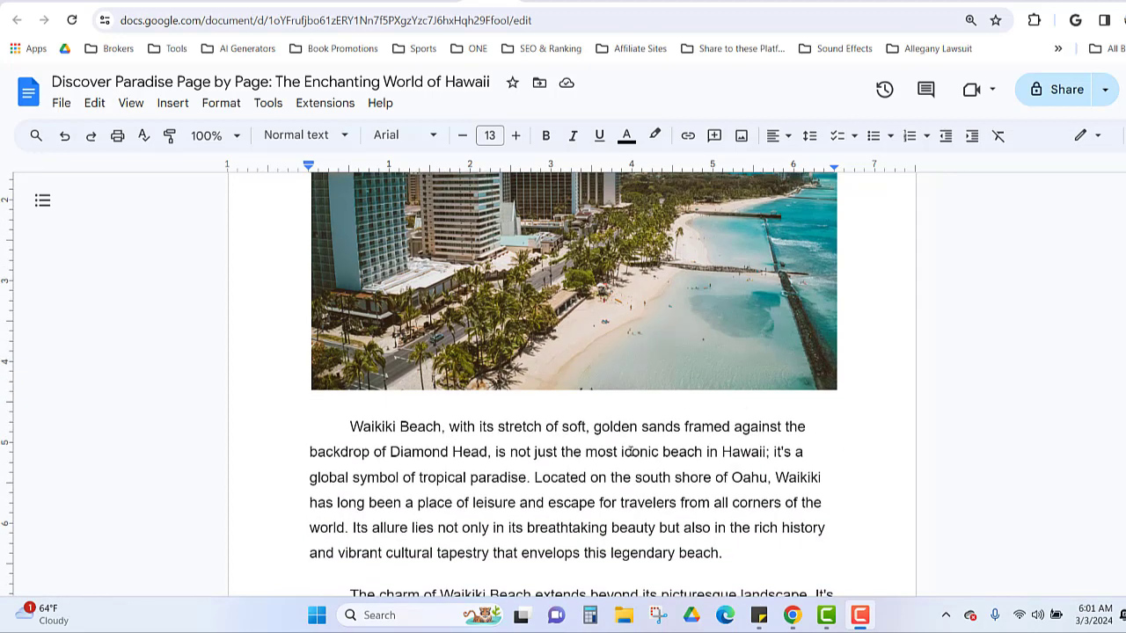
- Find the Wikimedia Commons "File:Haleakala (211846489).jpeg" sunset photo in the Haleakala sunset image results and copy it
{"action": "scroll", "coordinate": [530, 449], "scroll_direction": "down", "scroll_amount": 15}
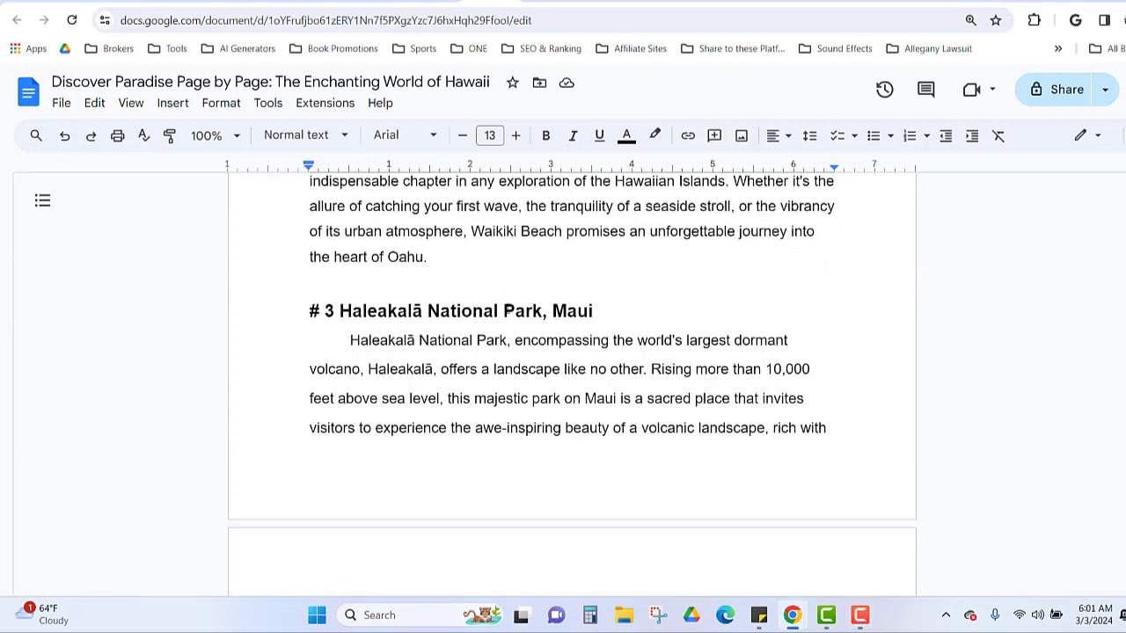
{"action": "left_click_drag", "start_coordinate": [594, 311], "coordinate": [339, 311]}
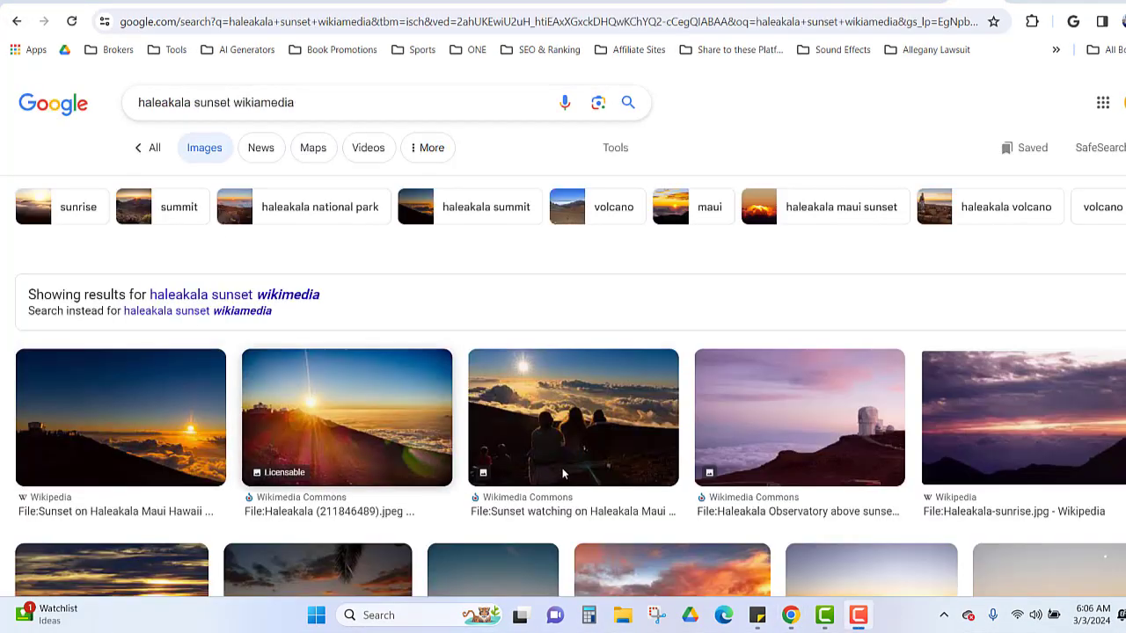
{"action": "scroll", "coordinate": [890, 539], "scroll_direction": "down", "scroll_amount": 2}
{"action": "scroll", "coordinate": [888, 541], "scroll_direction": "up", "scroll_amount": 1}
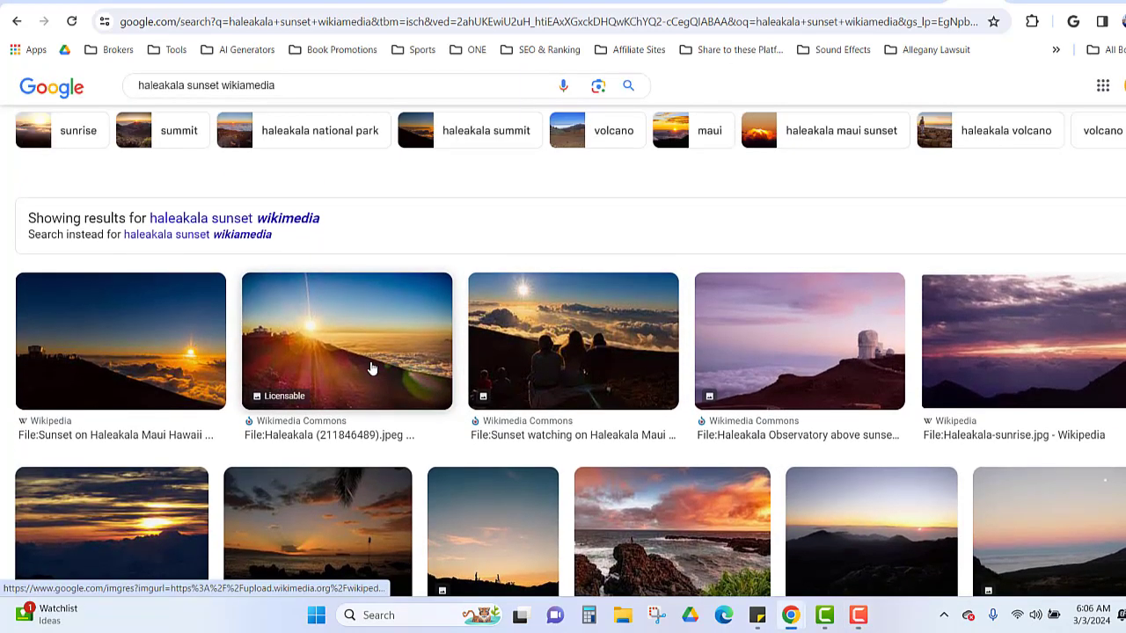
{"action": "left_click", "coordinate": [372, 368]}
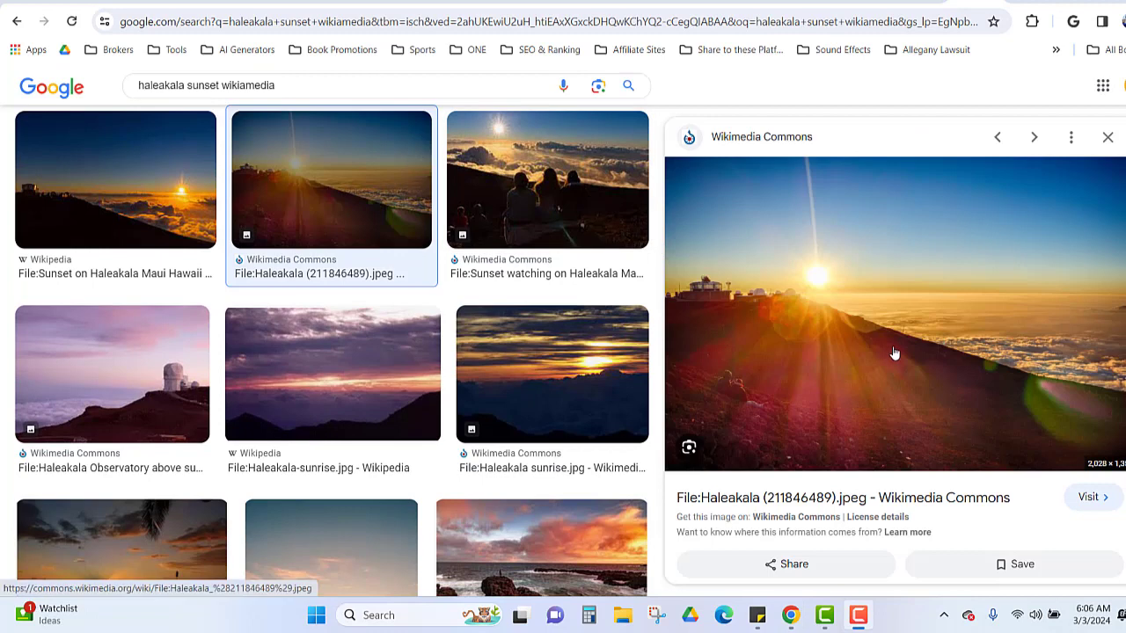
{"action": "right_click", "coordinate": [892, 351]}
{"action": "left_click", "coordinate": [955, 241]}
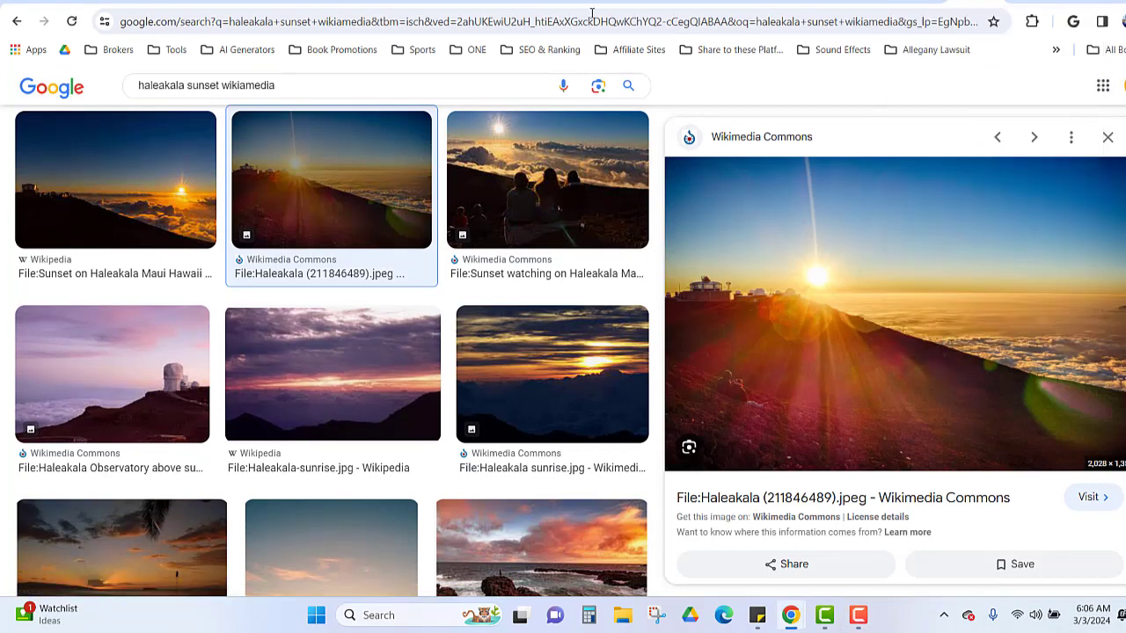
- Paste the Haleakala sunset photo on a new line between the "# 3 Haleakalā National Park, Maui" heading and its essay
{"action": "left_click", "coordinate": [491, 2]}
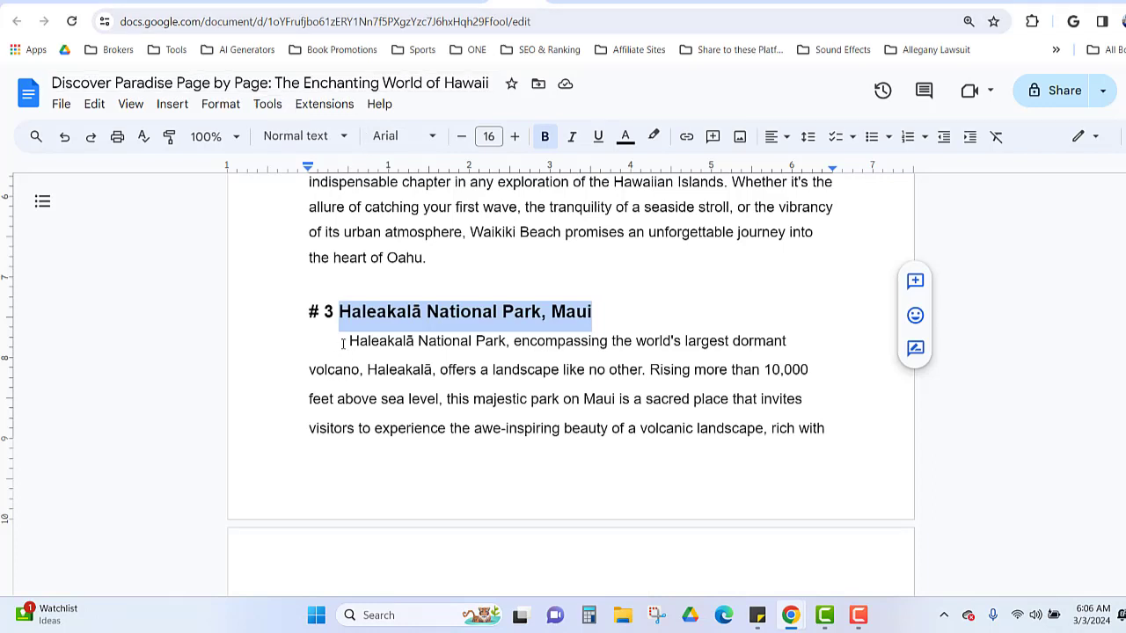
{"action": "left_click", "coordinate": [343, 344]}
{"action": "key", "text": "Return"}
{"action": "key", "text": "Up"}
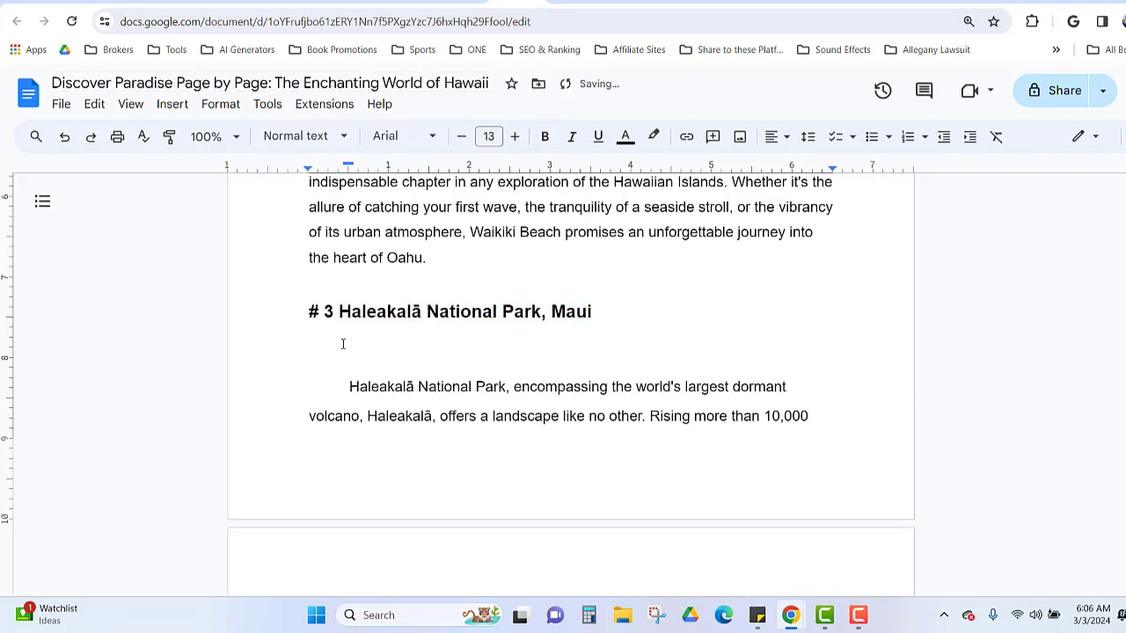
{"action": "key", "text": "Up"}
{"action": "key", "text": "ctrl+v"}
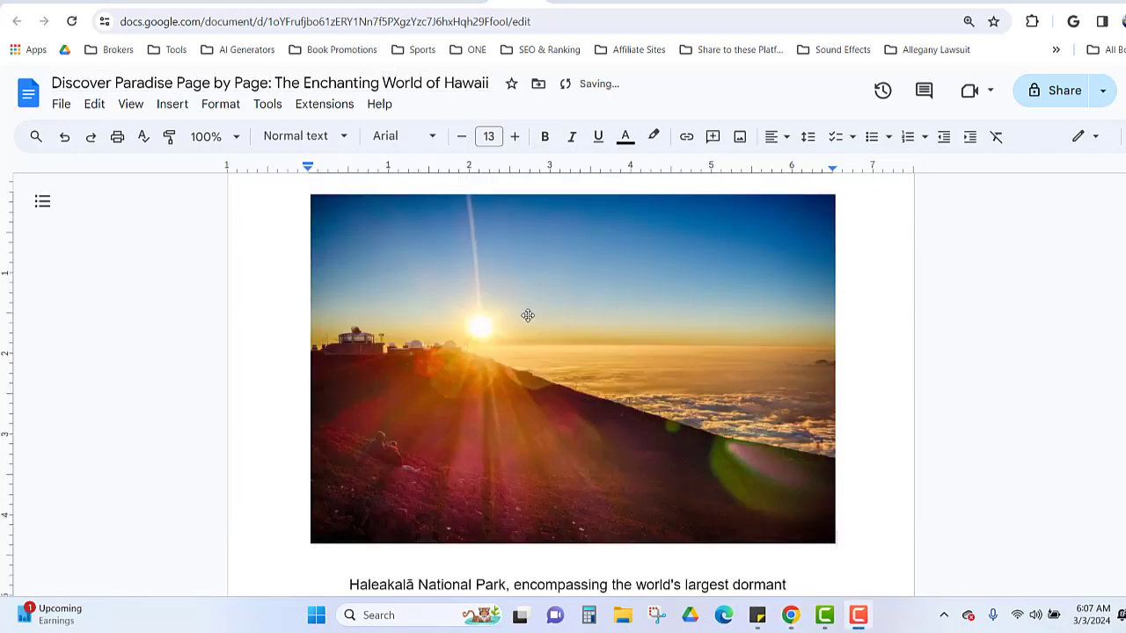
{"action": "scroll", "coordinate": [528, 314], "scroll_direction": "down", "scroll_amount": 3}
{"action": "scroll", "coordinate": [536, 327], "scroll_direction": "down", "scroll_amount": 4}
{"action": "scroll", "coordinate": [982, 553], "scroll_direction": "up", "scroll_amount": 3}
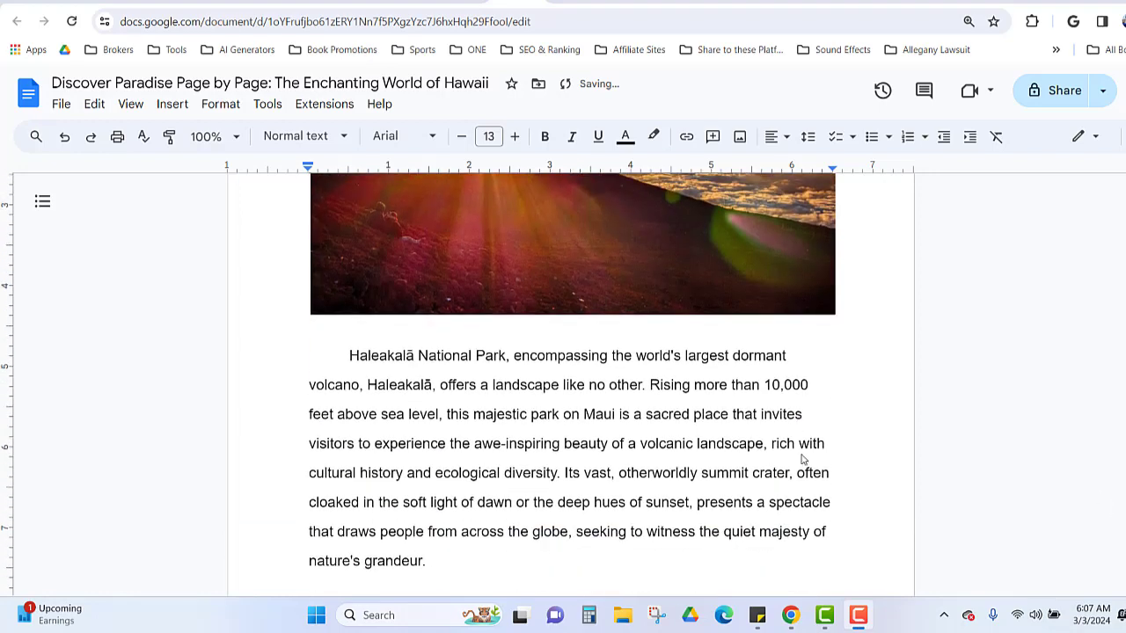
{"action": "scroll", "coordinate": [804, 460], "scroll_direction": "up", "scroll_amount": 5}
{"action": "scroll", "coordinate": [502, 480], "scroll_direction": "up", "scroll_amount": 2}
{"action": "key", "text": "ctrl+z"}
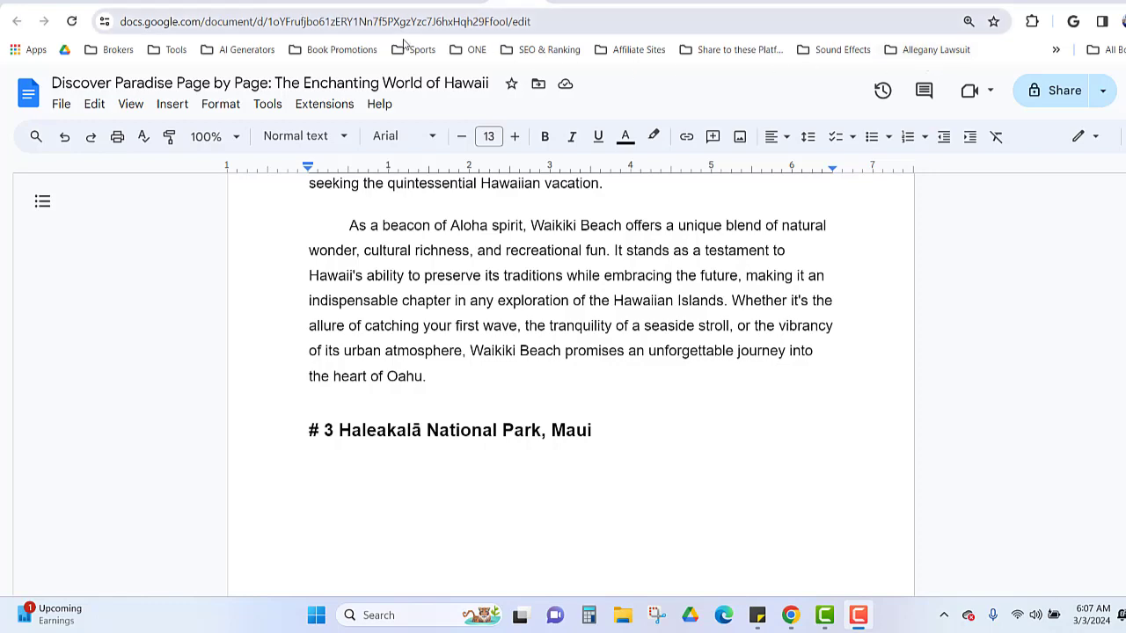
- Ask The Ultimate Article & SEO Wizard GPT "Now, I need a 500 word conclusion for my book"
{"action": "left_click", "coordinate": [726, 1]}
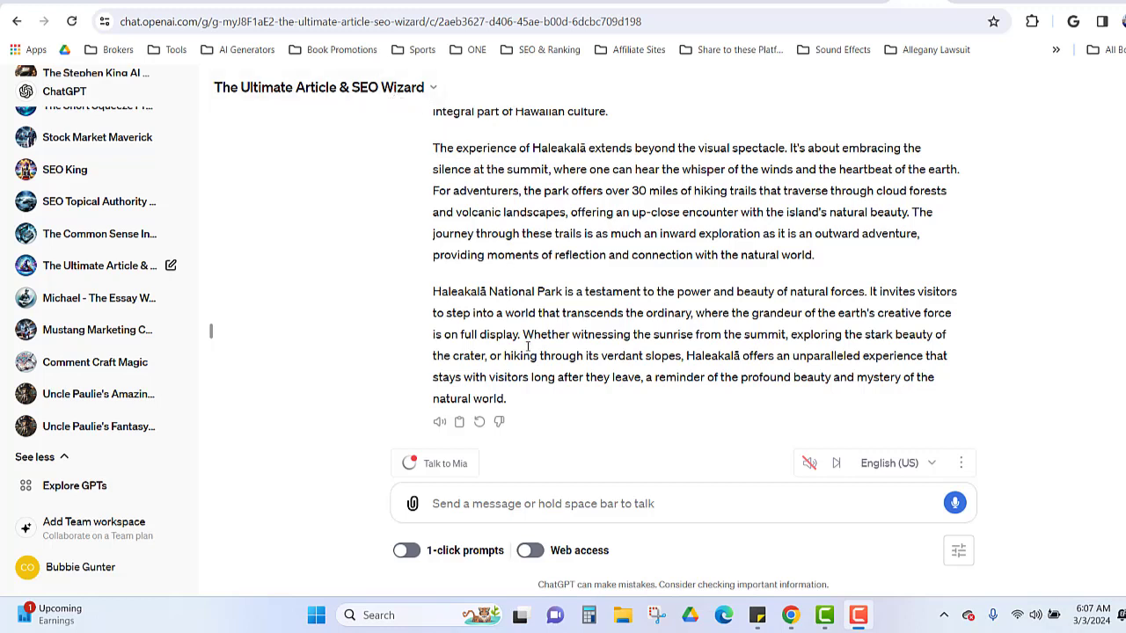
{"action": "left_click", "coordinate": [512, 505]}
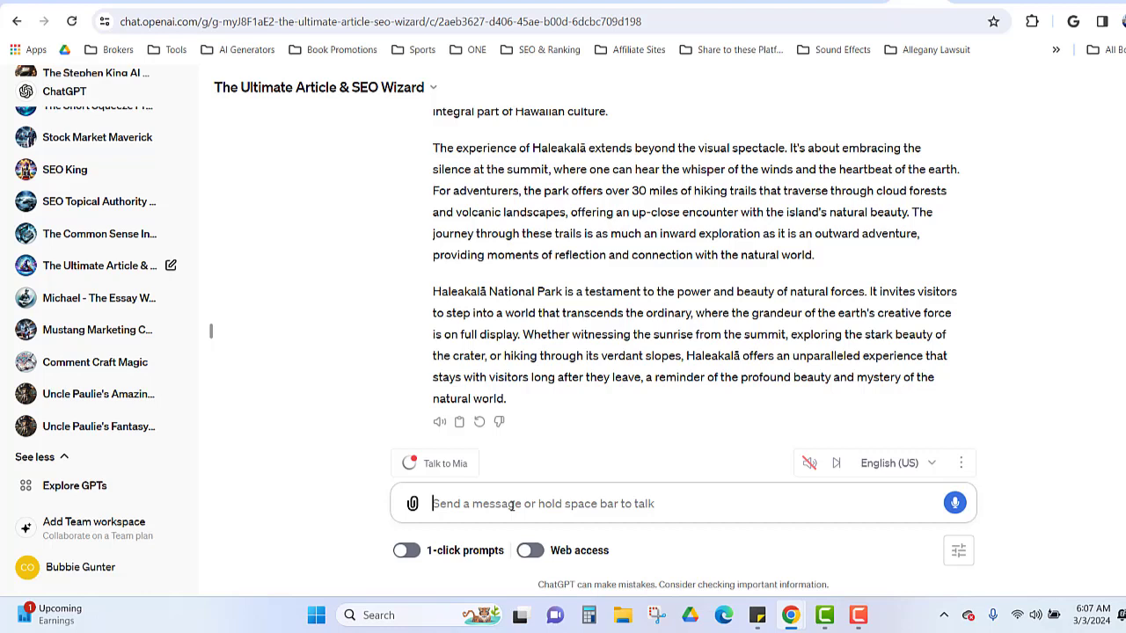
{"action": "type", "text": "Now, I"}
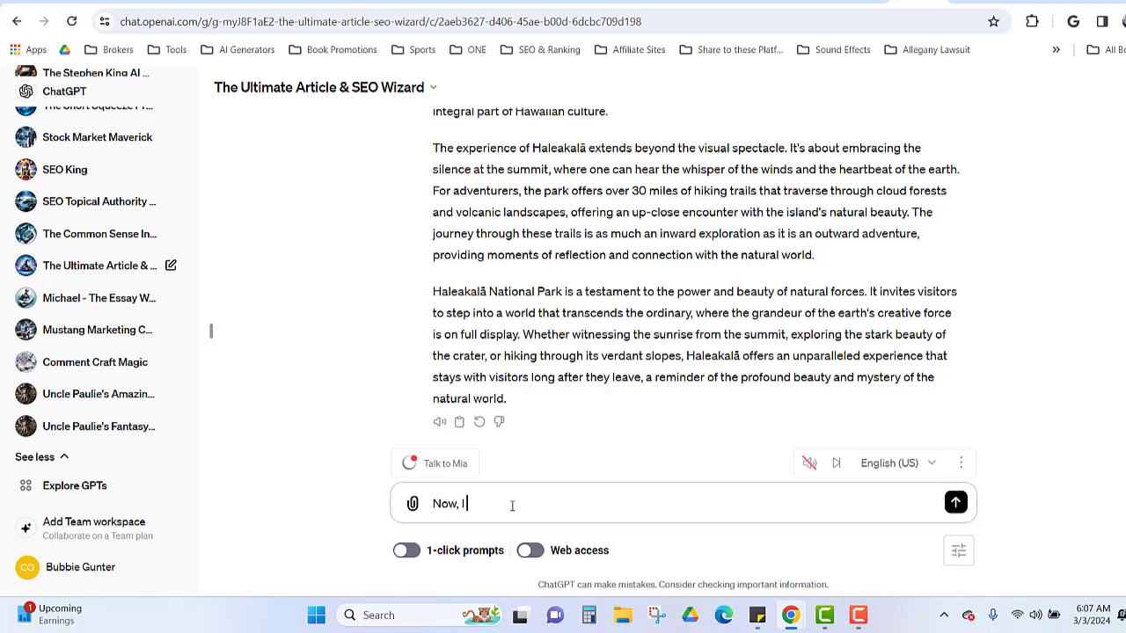
{"action": "type", "text": " need a 500 word conclusion"}
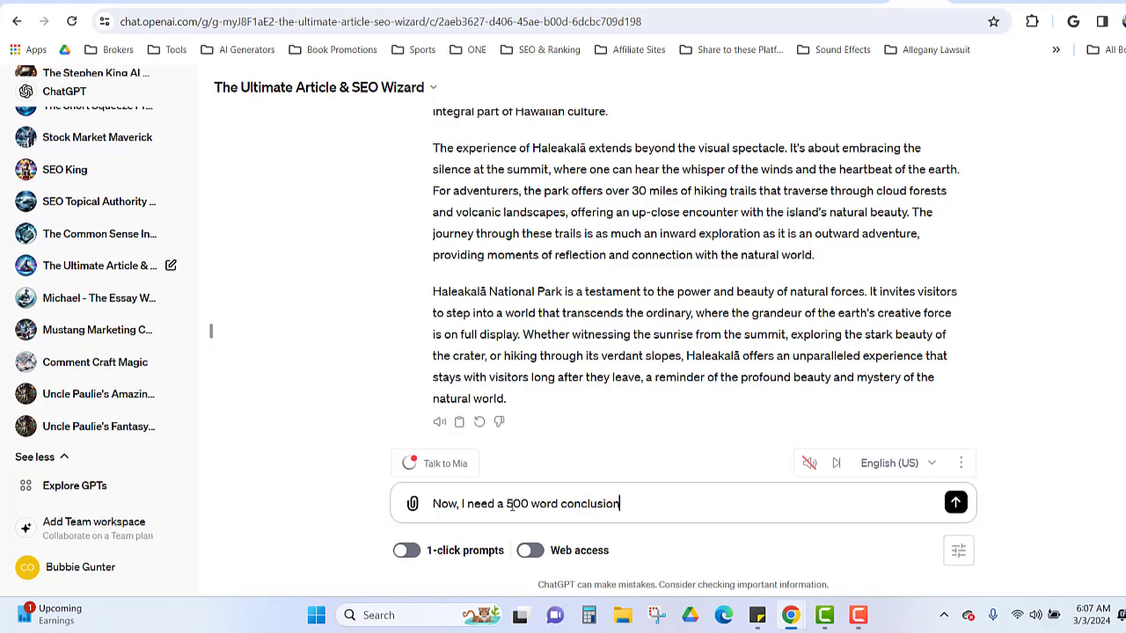
{"action": "type", "text": " for my book"}
{"action": "key", "text": "Return"}
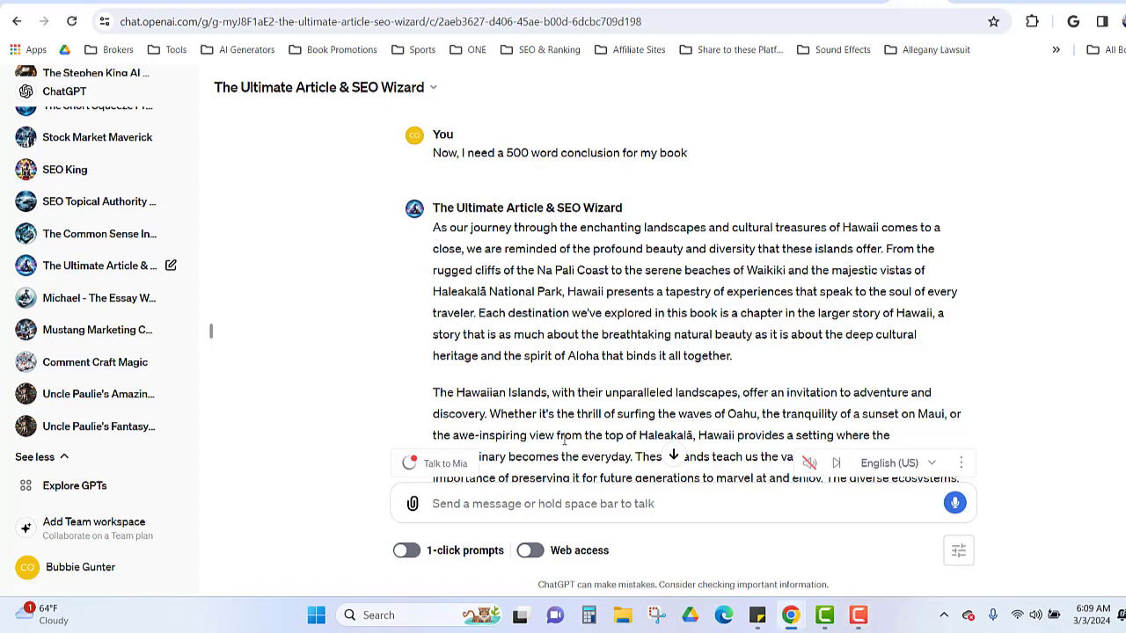
- Copy the full generated conclusion text and return to the Hawaii book document
{"action": "left_click_drag", "start_coordinate": [433, 228], "coordinate": [586, 502]}
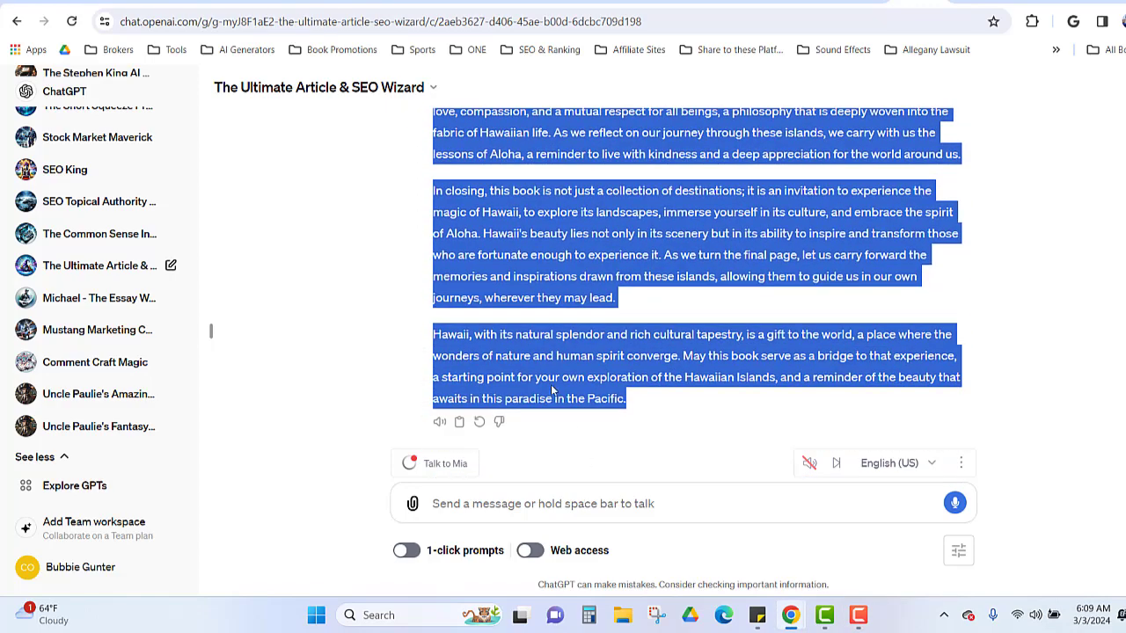
{"action": "right_click", "coordinate": [553, 390]}
{"action": "left_click", "coordinate": [607, 192]}
{"action": "left_click", "coordinate": [514, 2]}
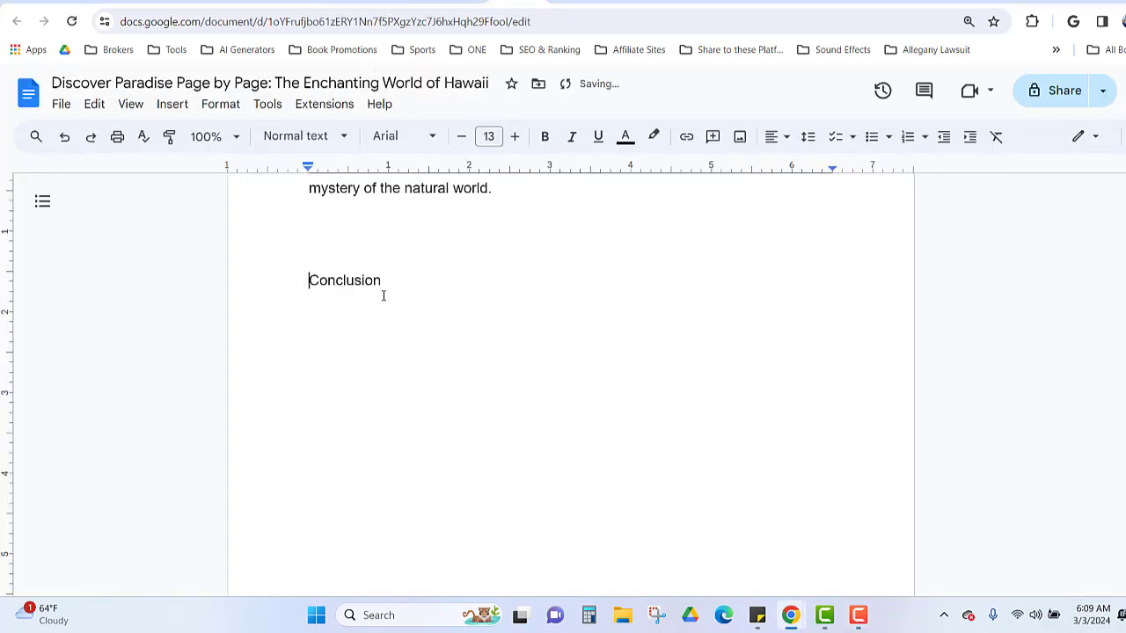
- Make the "Conclusion" heading bold and enlarge it to match the 16-point destination headings
{"action": "left_click_drag", "start_coordinate": [382, 280], "coordinate": [299, 280]}
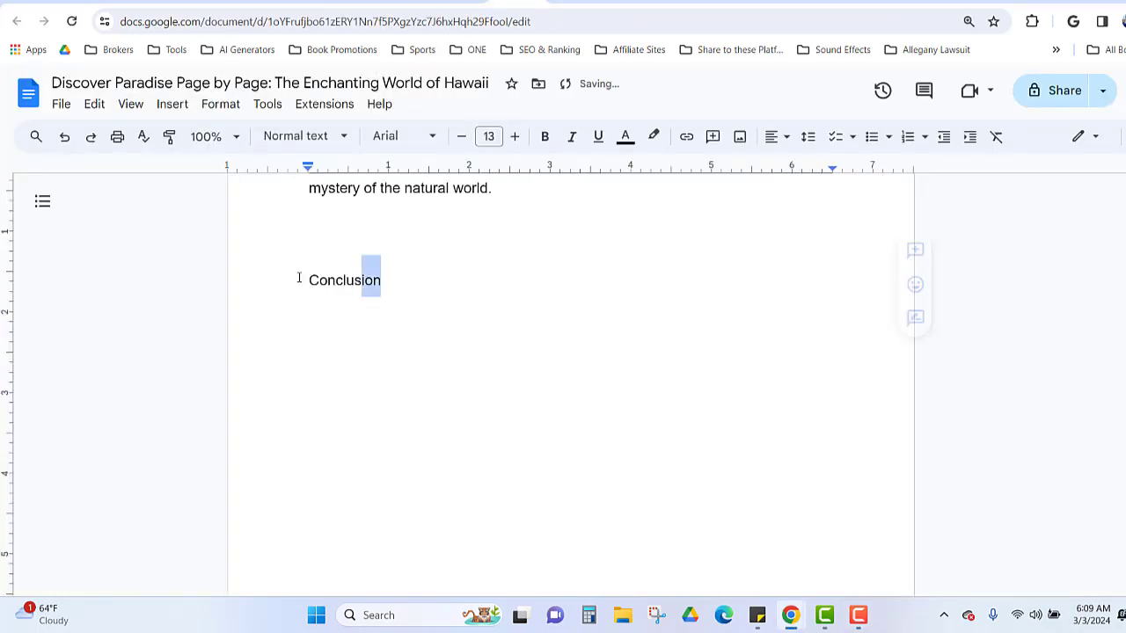
{"action": "left_click", "coordinate": [544, 141]}
{"action": "left_click", "coordinate": [518, 146]}
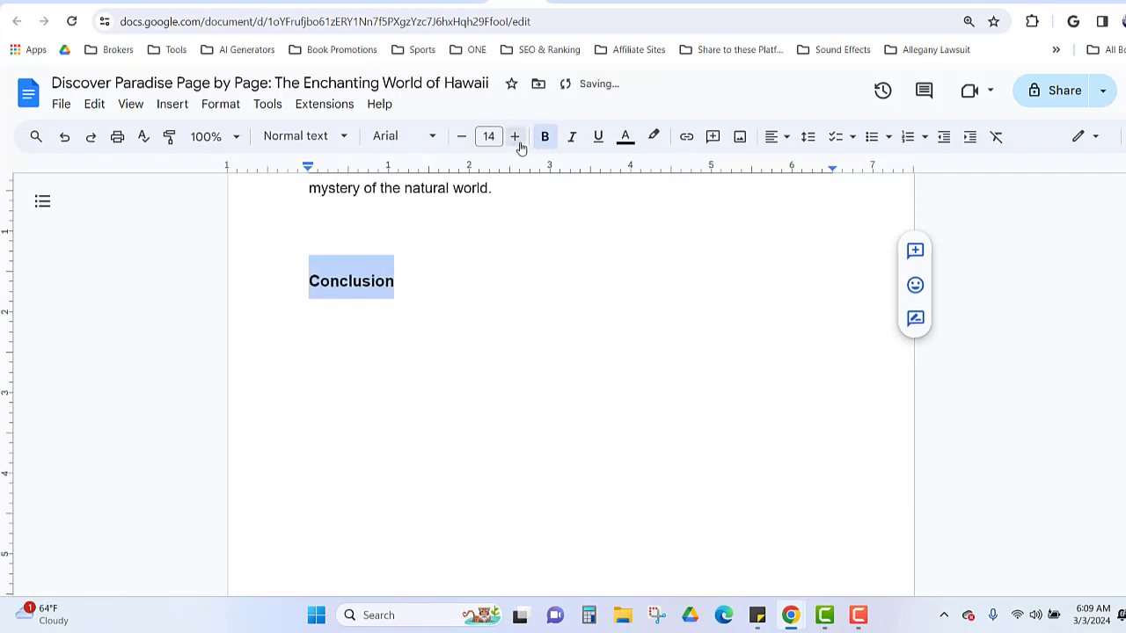
{"action": "left_click", "coordinate": [520, 146]}
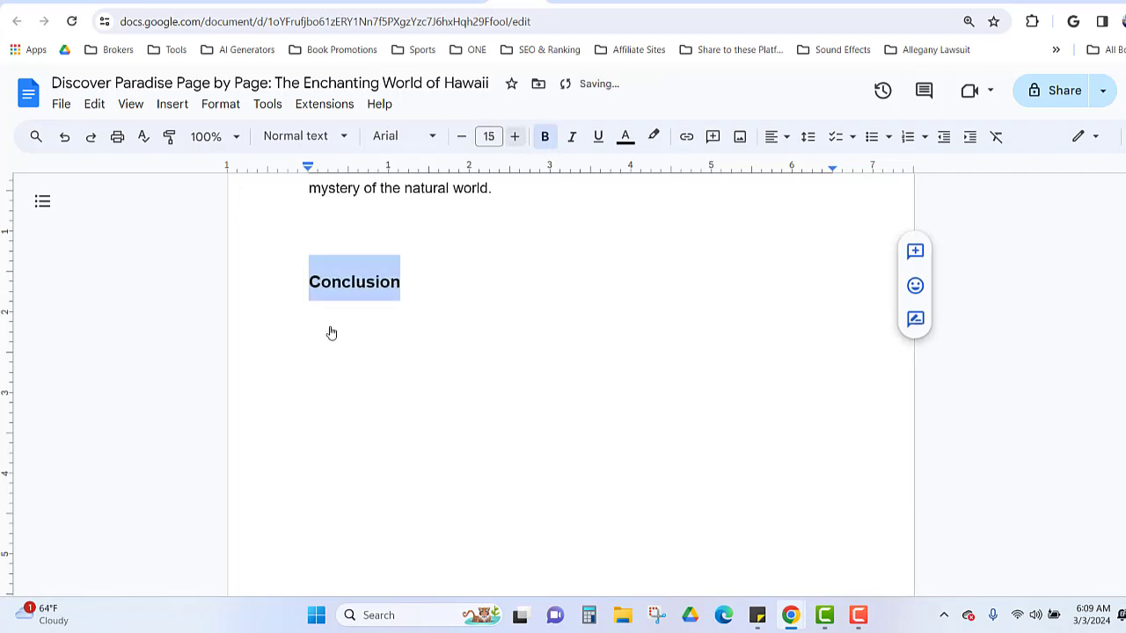
- Paste the copied conclusion below the "Conclusion" heading and indent the first line of each of its paragraphs
{"action": "left_click", "coordinate": [330, 325]}
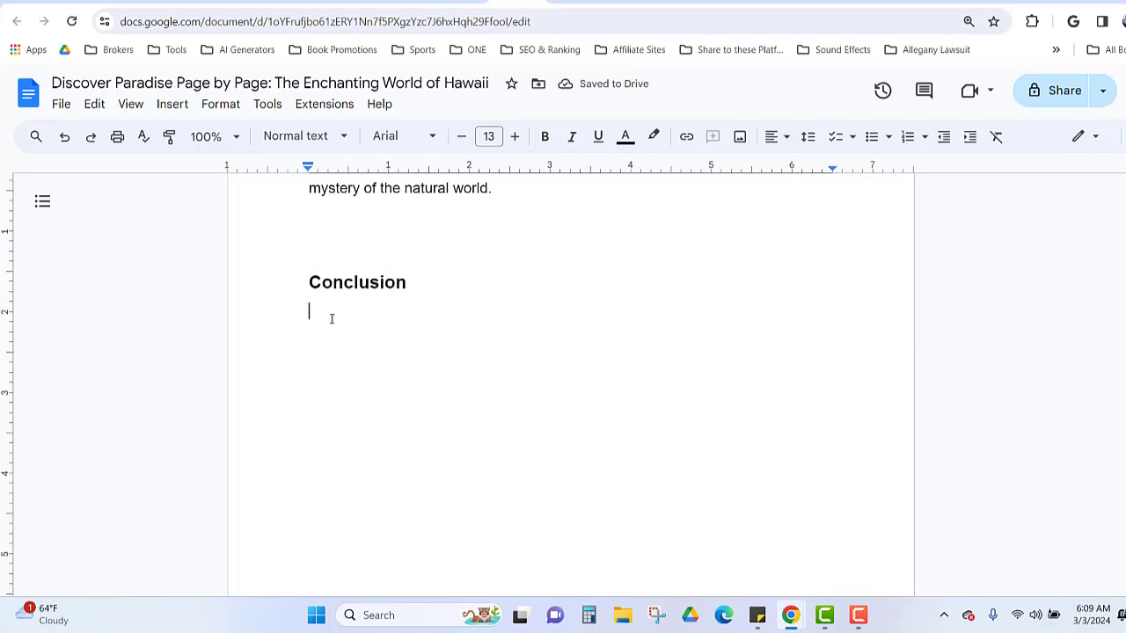
{"action": "key", "text": "ctrl+v"}
{"action": "scroll", "coordinate": [346, 264], "scroll_direction": "up", "scroll_amount": 10}
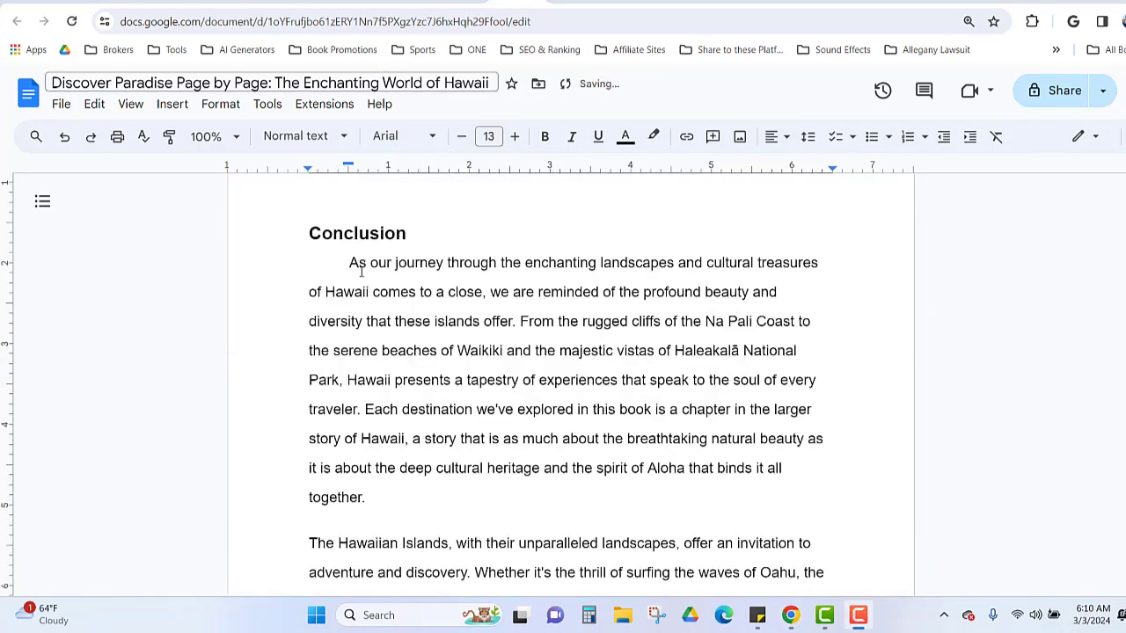
{"action": "scroll", "coordinate": [360, 288], "scroll_direction": "down", "scroll_amount": 2}
{"action": "scroll", "coordinate": [361, 288], "scroll_direction": "down", "scroll_amount": 2}
{"action": "left_click", "coordinate": [311, 314]}
{"action": "scroll", "coordinate": [349, 211], "scroll_direction": "down", "scroll_amount": 8}
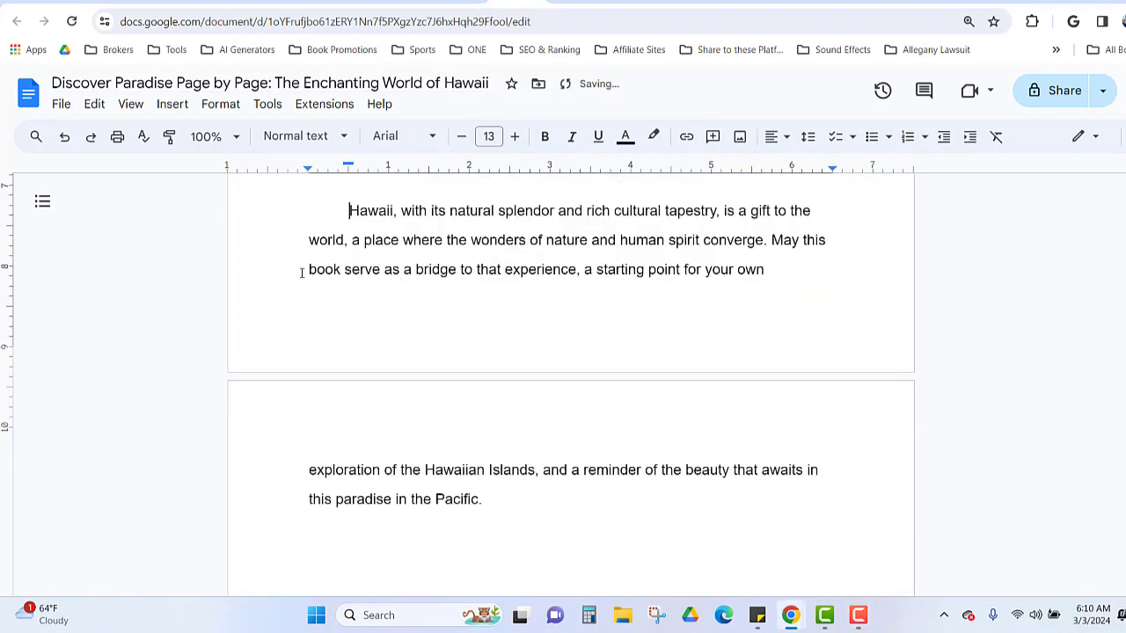
{"action": "scroll", "coordinate": [510, 290], "scroll_direction": "up", "scroll_amount": 15}
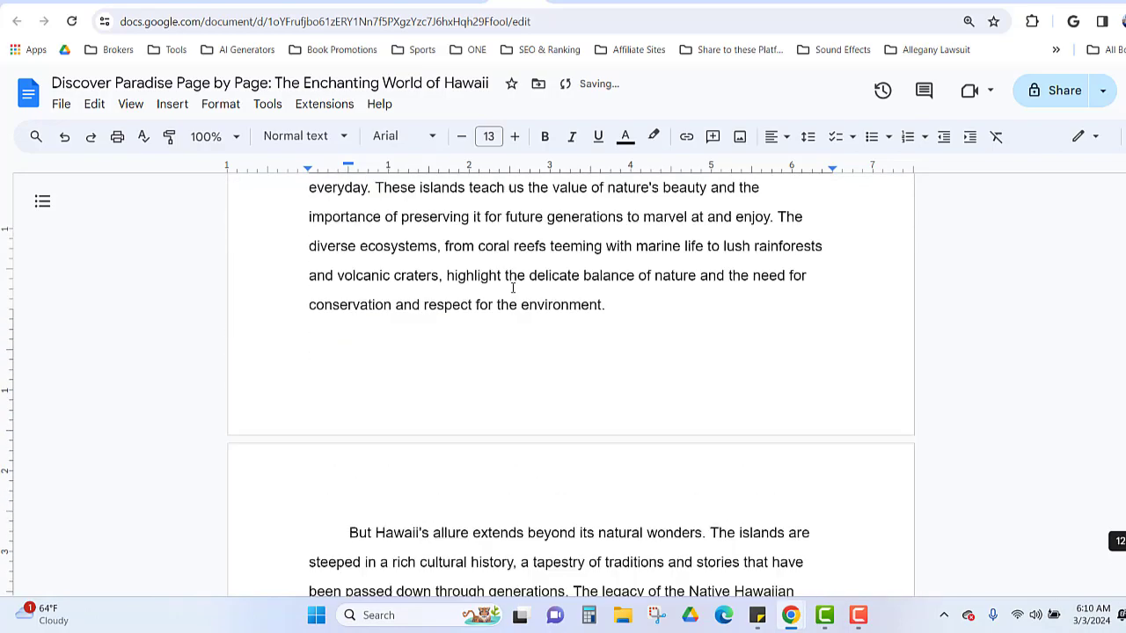
{"action": "scroll", "coordinate": [513, 287], "scroll_direction": "up", "scroll_amount": 15}
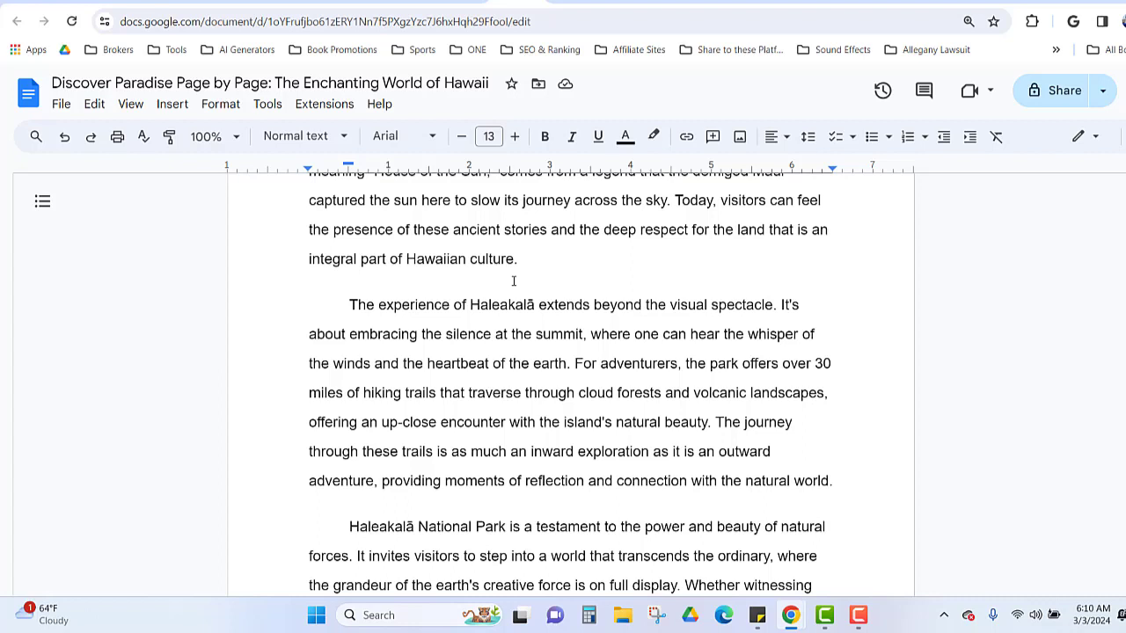
{"action": "scroll", "coordinate": [514, 281], "scroll_direction": "up", "scroll_amount": 12}
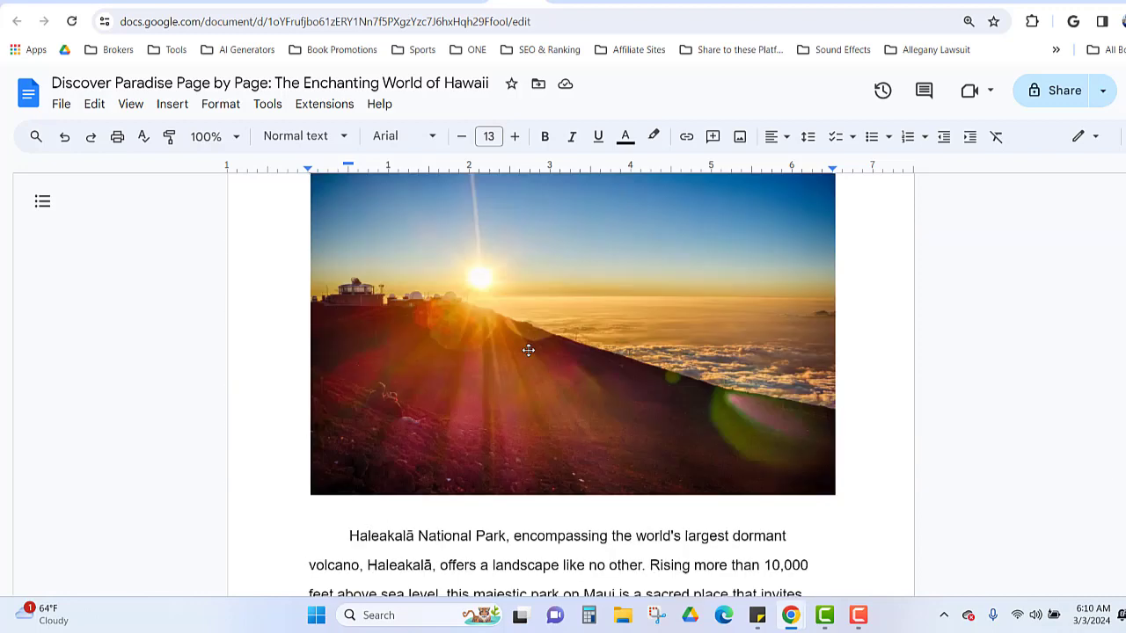